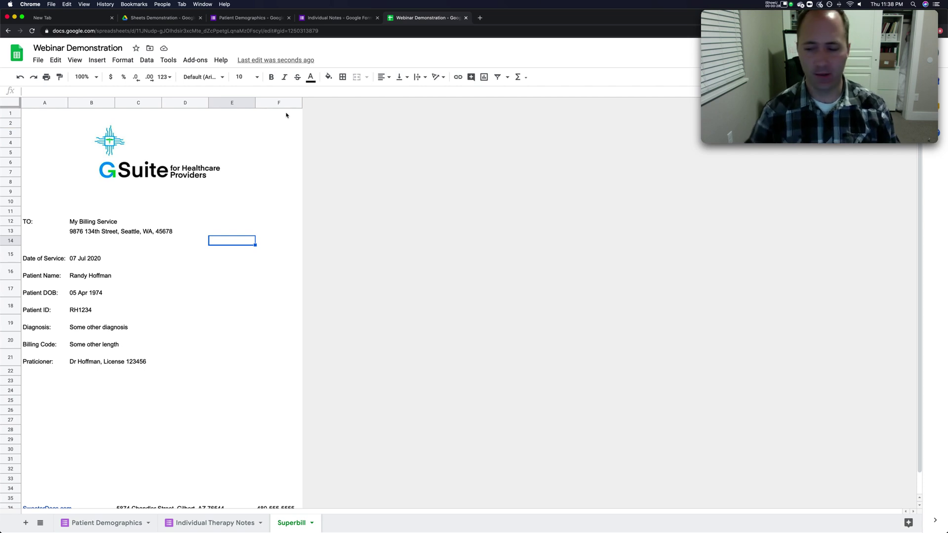
Step: Change the row number in cell F1 of the Superbill sheet so it loads the therapy note from row 2
click(286, 115)
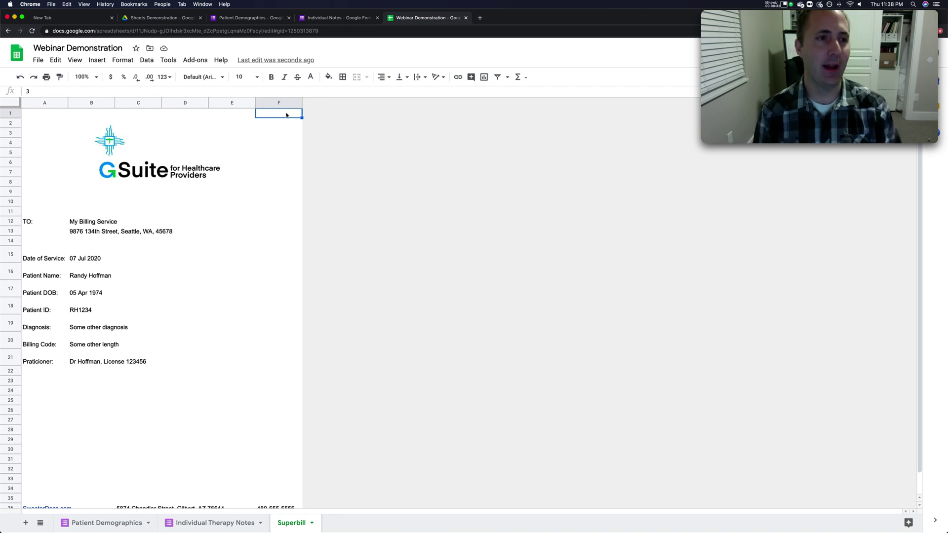
scroll(296, 118, down, 3)
scroll(258, 173, up, 3)
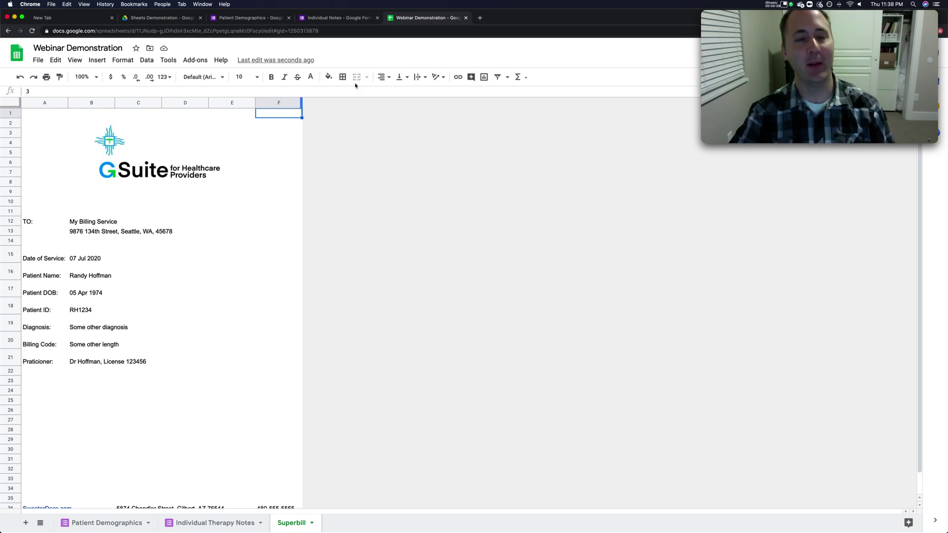
click(276, 143)
click(278, 113)
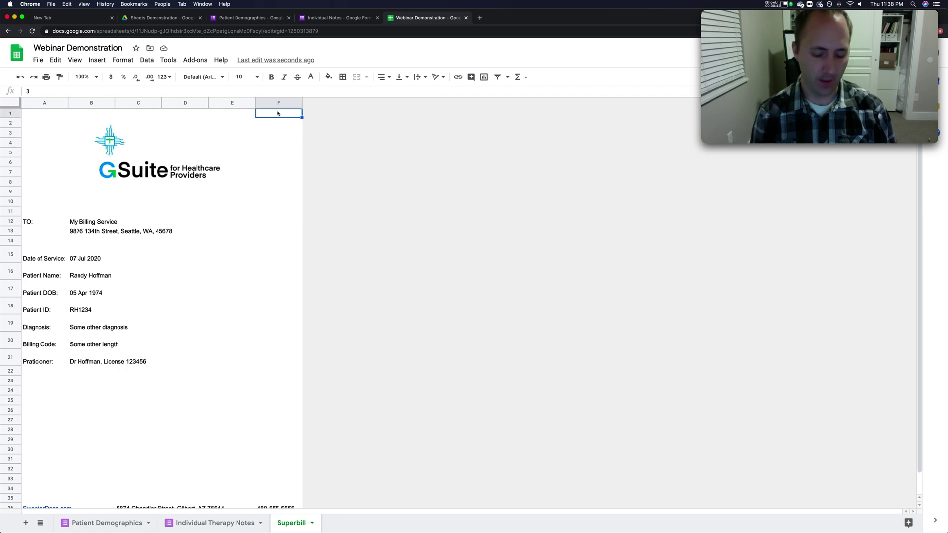
text(3)
key(Return)
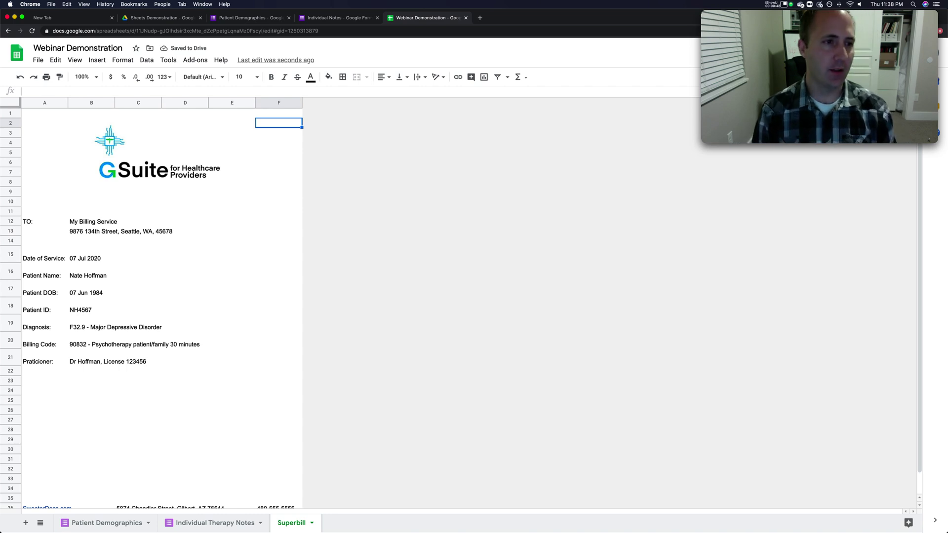
Step: Preview the Superbill sheet's printout, and close the preview without saving a PDF
key(super+p)
key(Return)
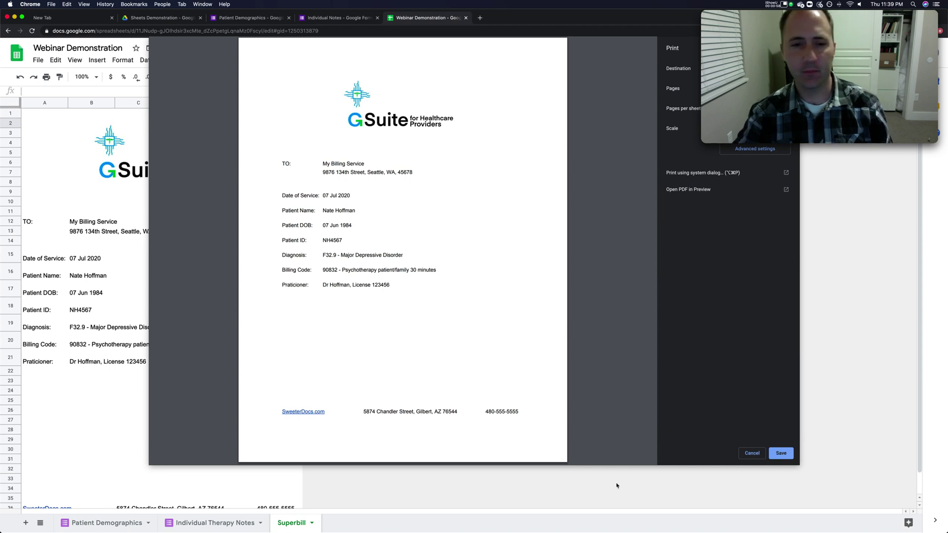
click(752, 453)
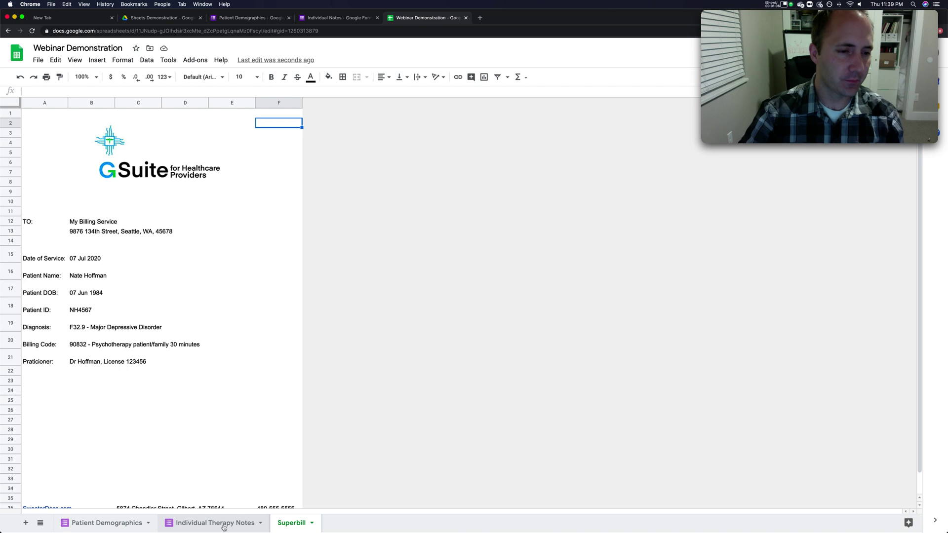
Step: Review the questions in the Patient Demographics form and the Individual Notes form
click(232, 19)
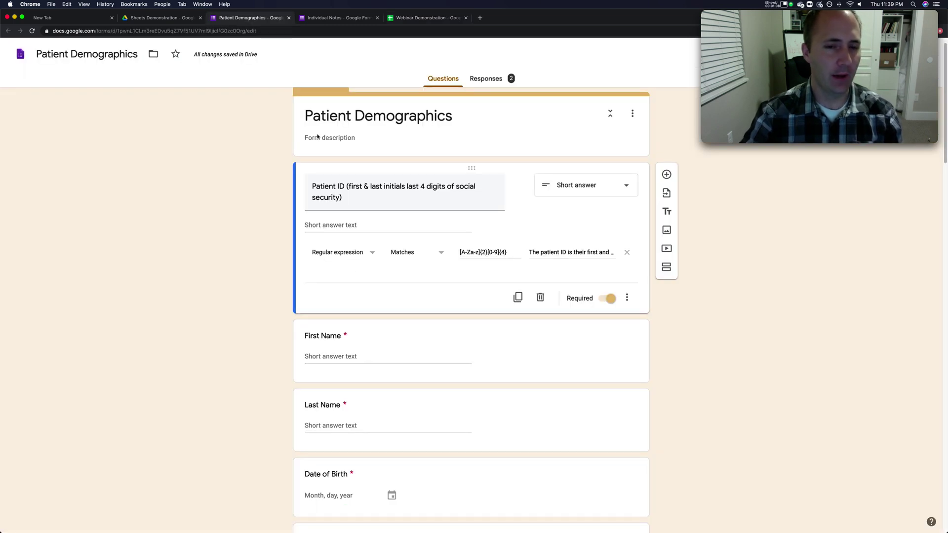
scroll(312, 319, up, 1)
scroll(311, 319, down, 15)
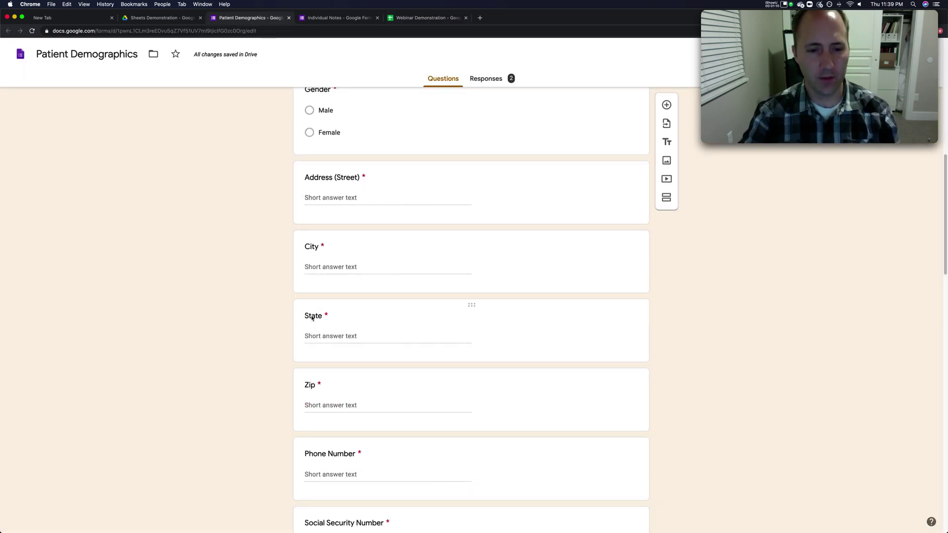
scroll(312, 318, down, 8)
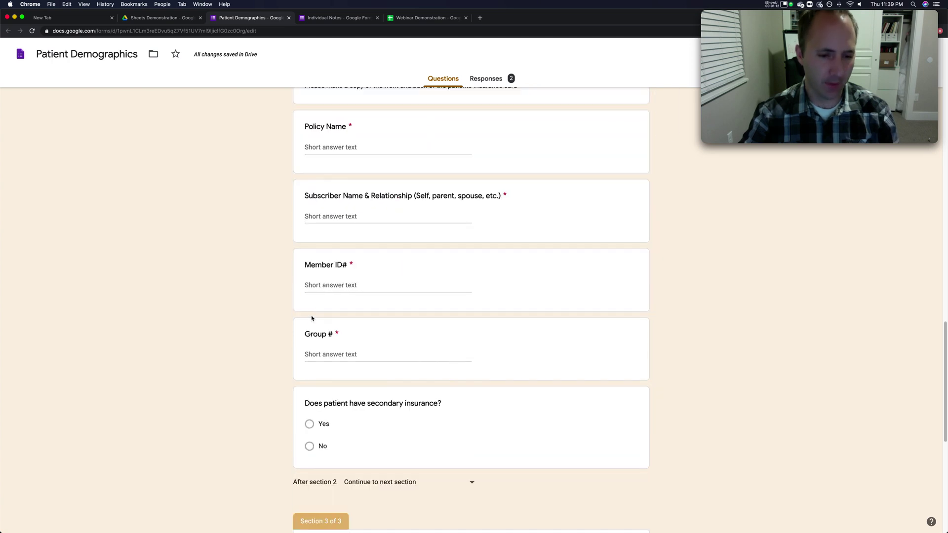
scroll(311, 318, up, 20)
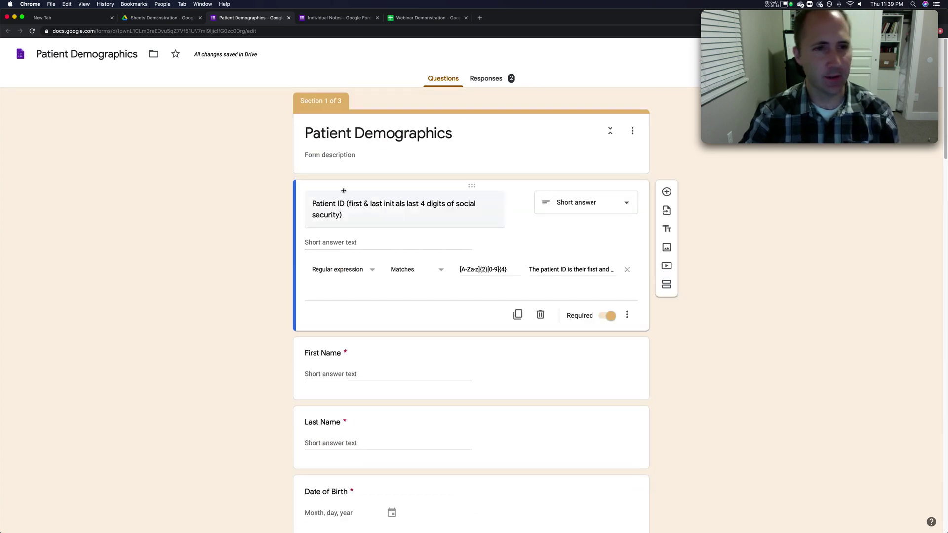
click(326, 18)
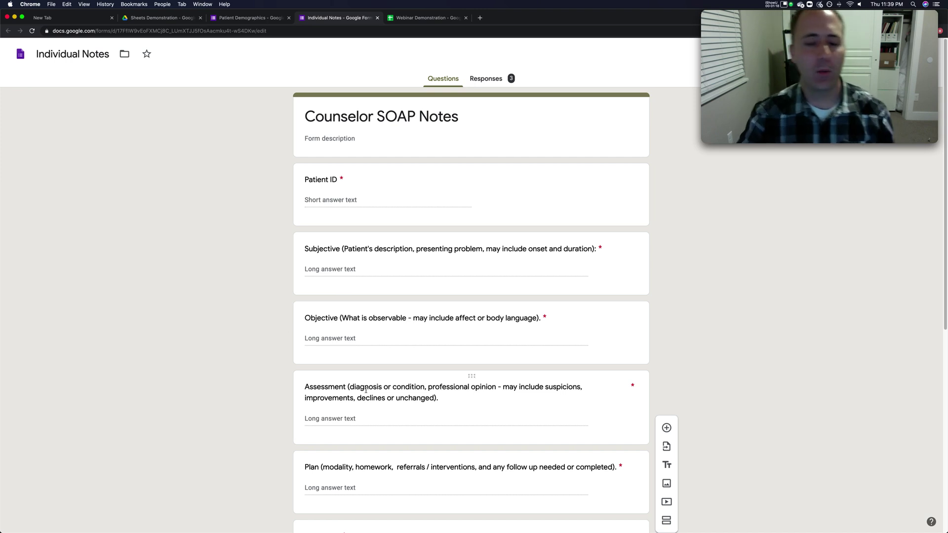
scroll(352, 424, down, 7)
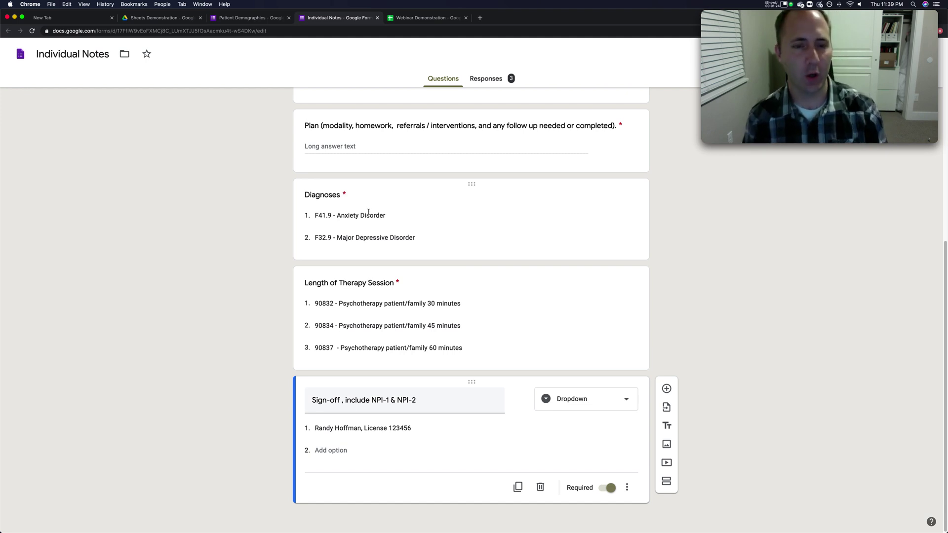
Step: Look over the Patient Demographics and Individual Therapy Notes response sheets in the Webinar Demonstration spreadsheet, and return to Superbill
click(433, 21)
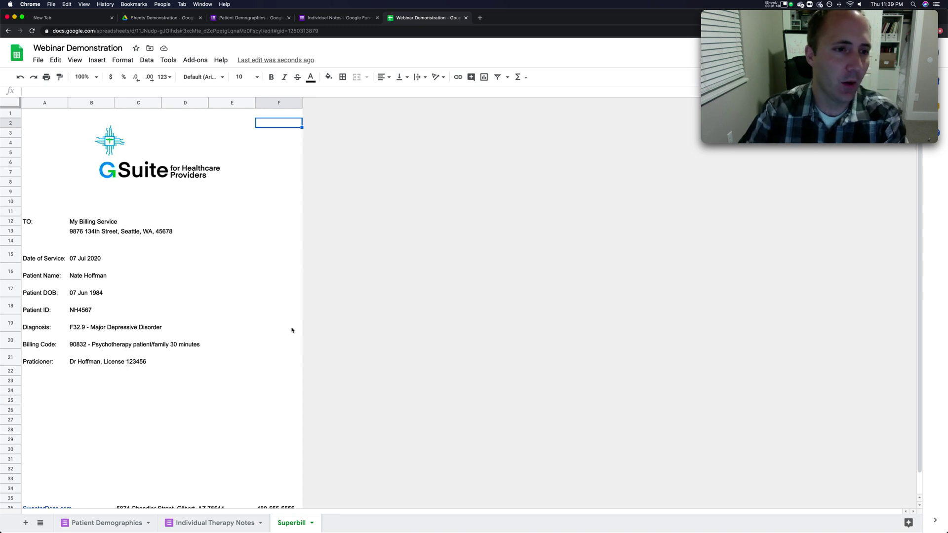
click(111, 522)
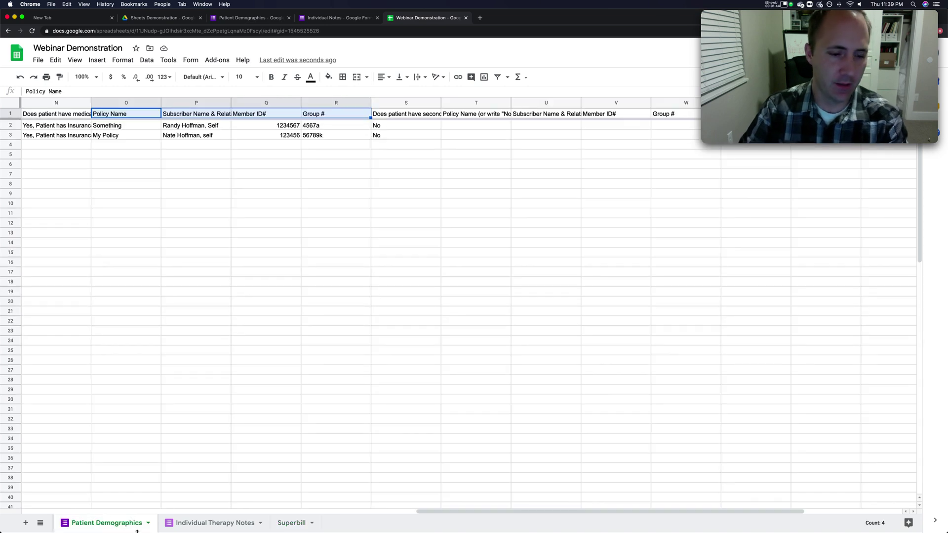
click(196, 524)
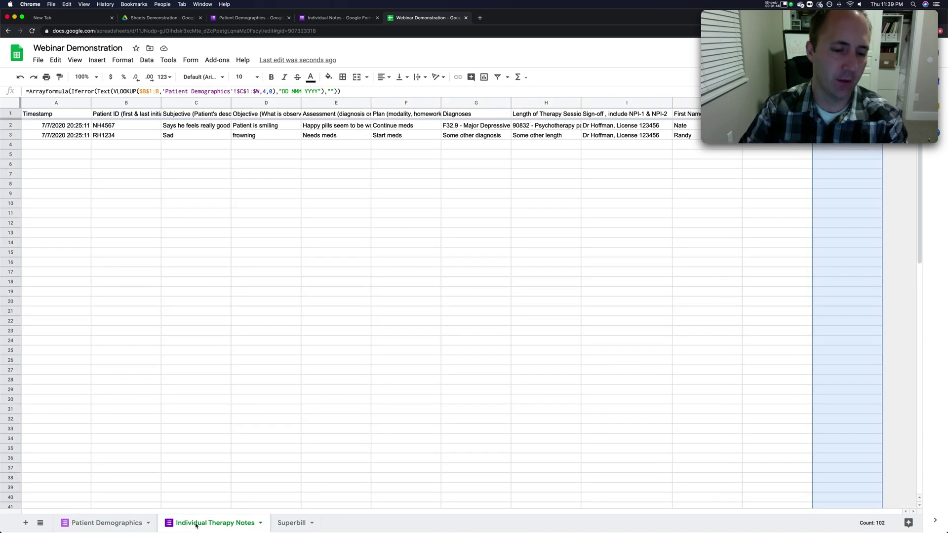
click(287, 524)
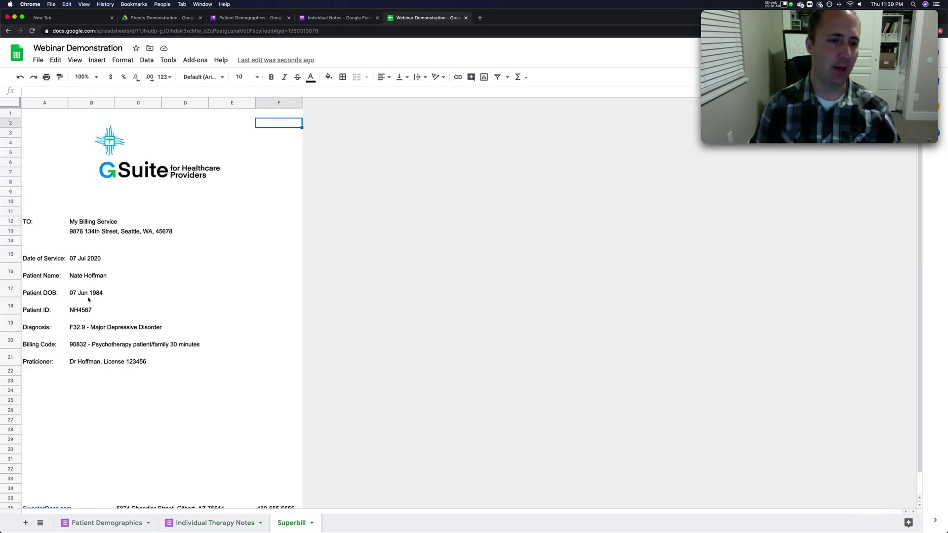
Step: Compare the form responses in A2:H4 of Individual Therapy Notes with the Superbill, and inspect the formula in the Patient DOB cell
click(208, 525)
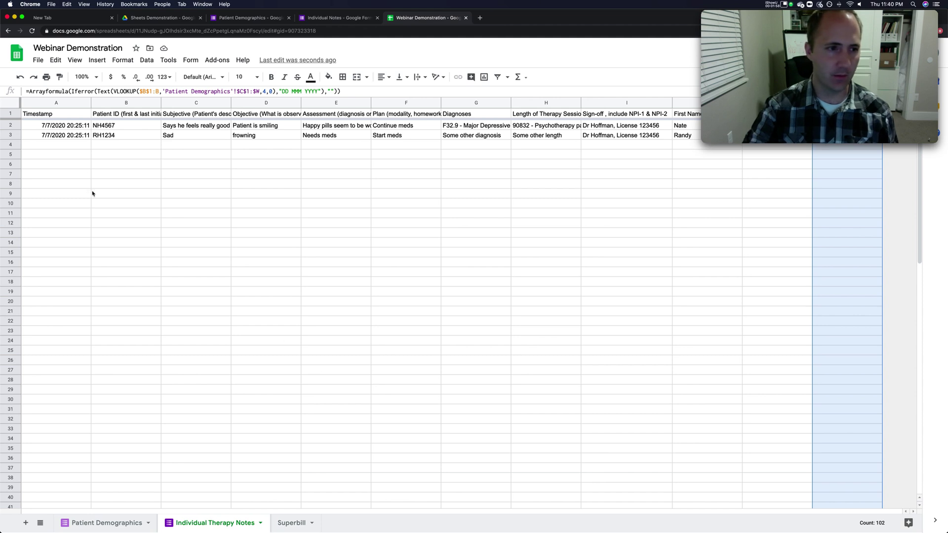
click(212, 216)
drag(54, 127, 571, 147)
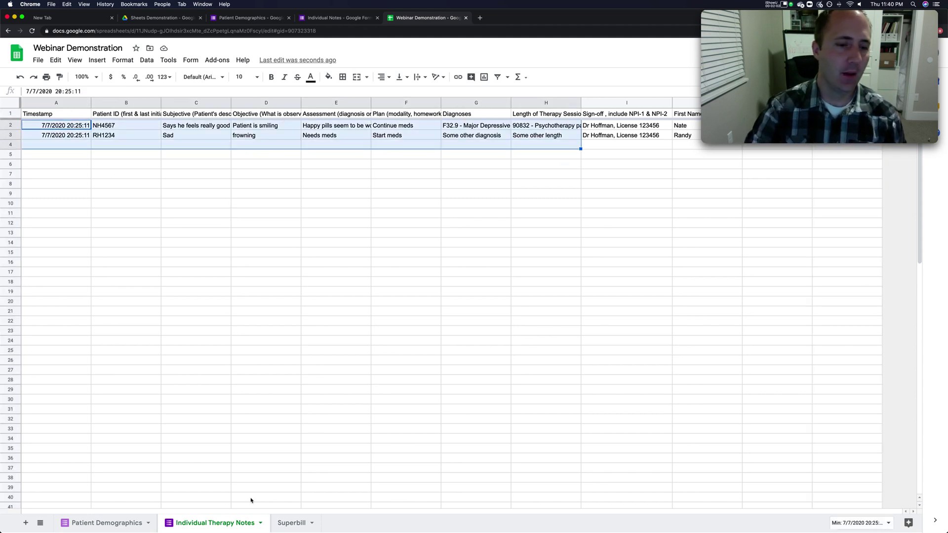
click(305, 380)
click(294, 526)
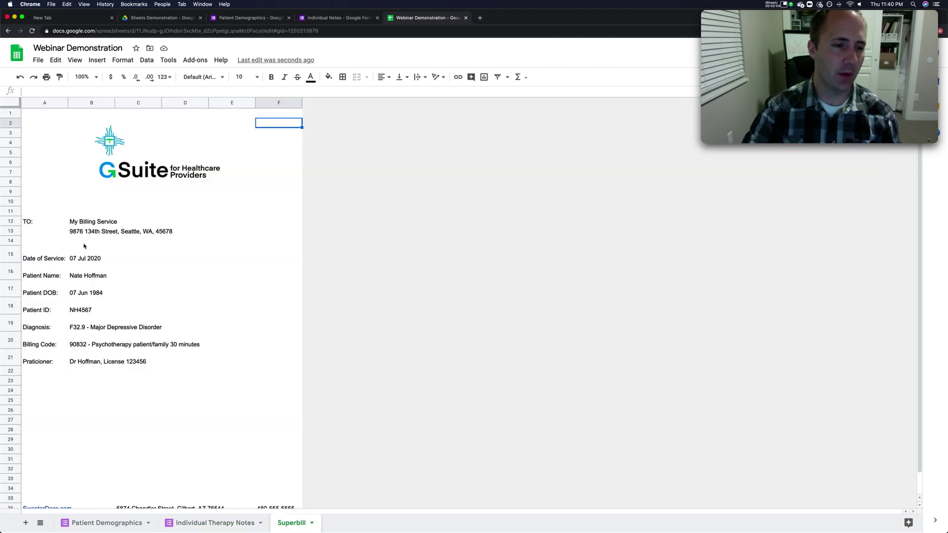
click(90, 294)
Step: Compare the Patient ID question in the Individual Notes form with the identity questions in the Patient Demographics form
click(343, 19)
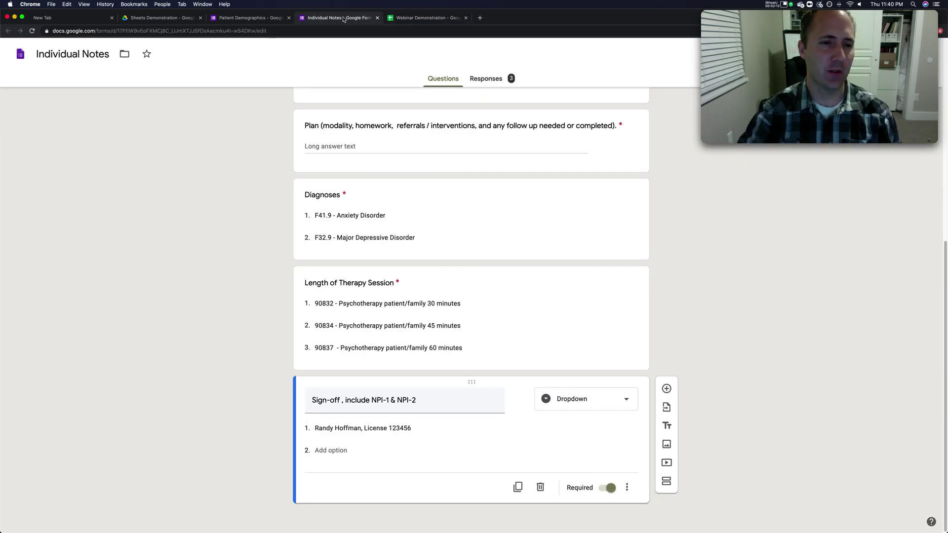
scroll(426, 372, up, 7)
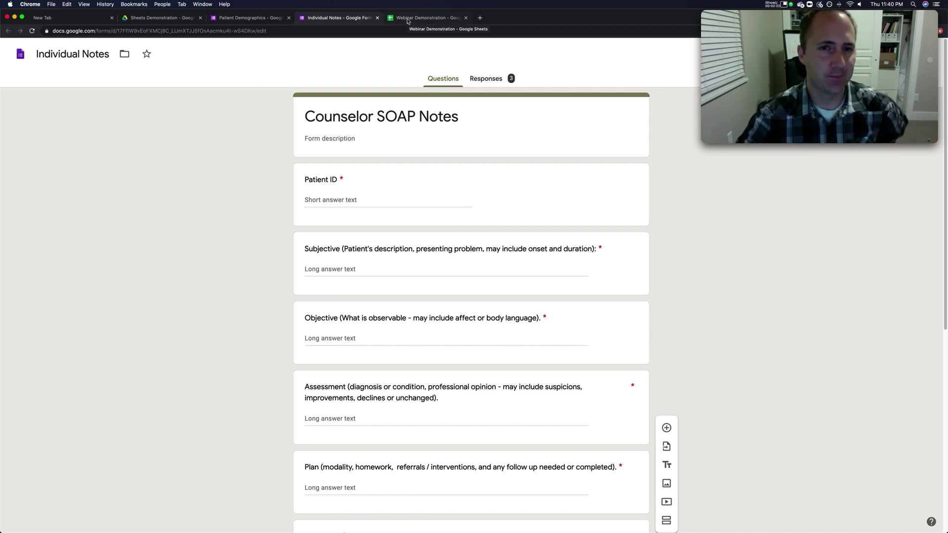
click(261, 20)
scroll(377, 301, down, 2)
scroll(377, 301, down, 2)
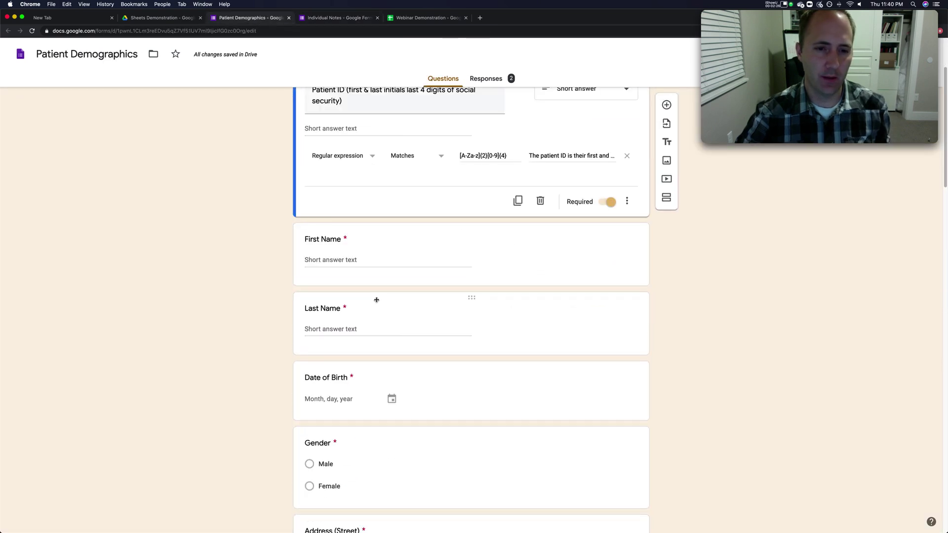
scroll(377, 302, up, 3)
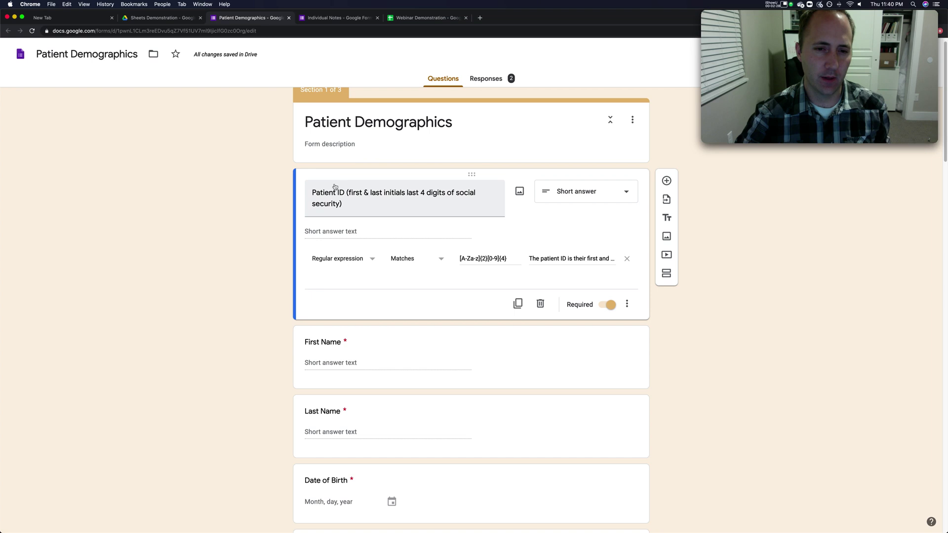
click(339, 20)
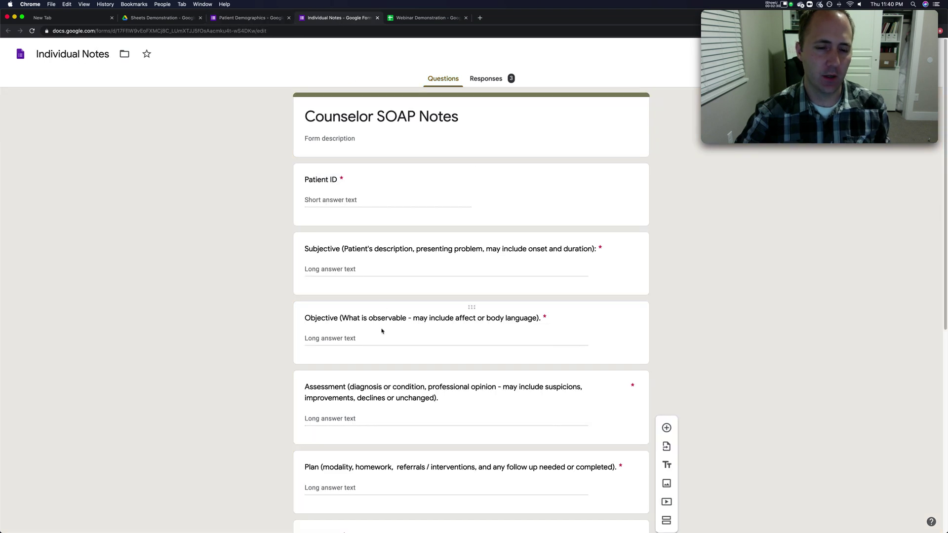
Step: Examine the lookup formulas in the header cells J1 to L1 of the Individual Therapy Notes sheet, ending on First Name
click(420, 20)
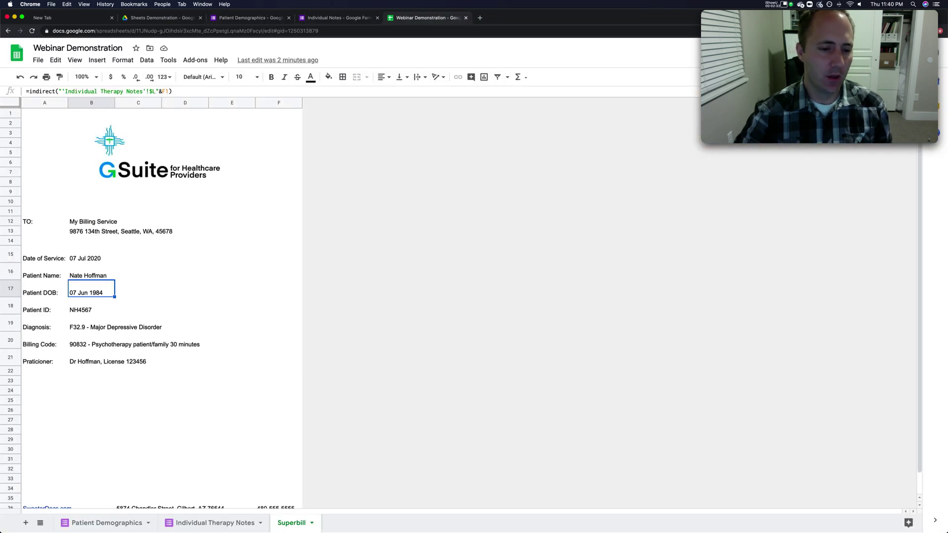
click(222, 529)
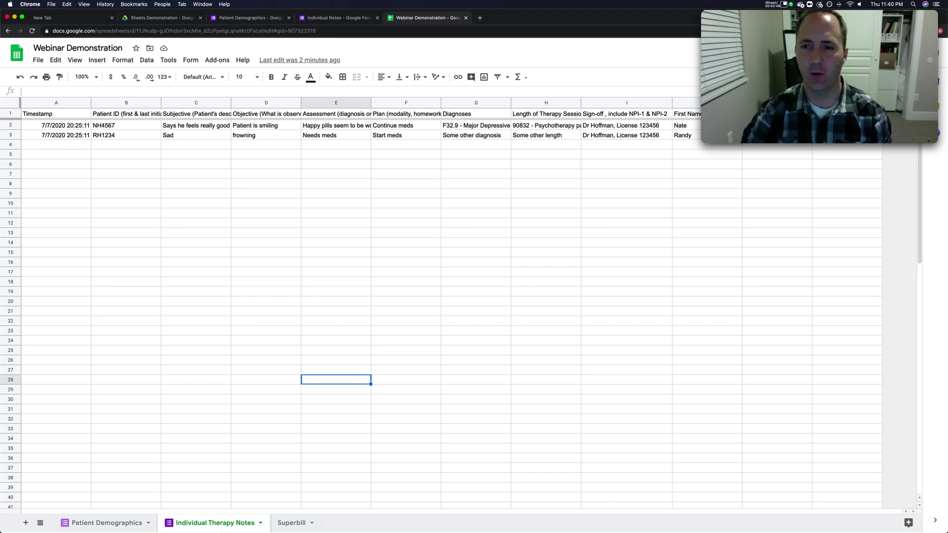
drag(681, 126, 846, 136)
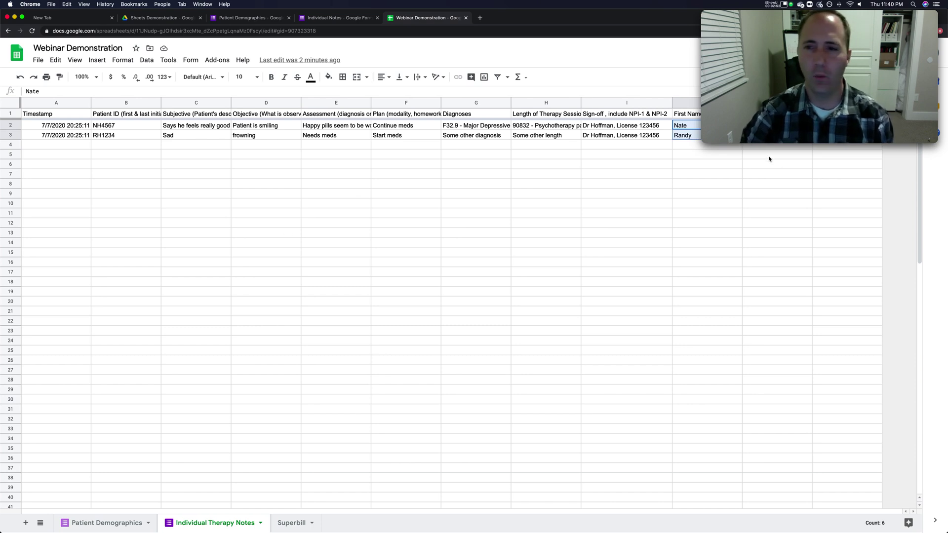
click(686, 113)
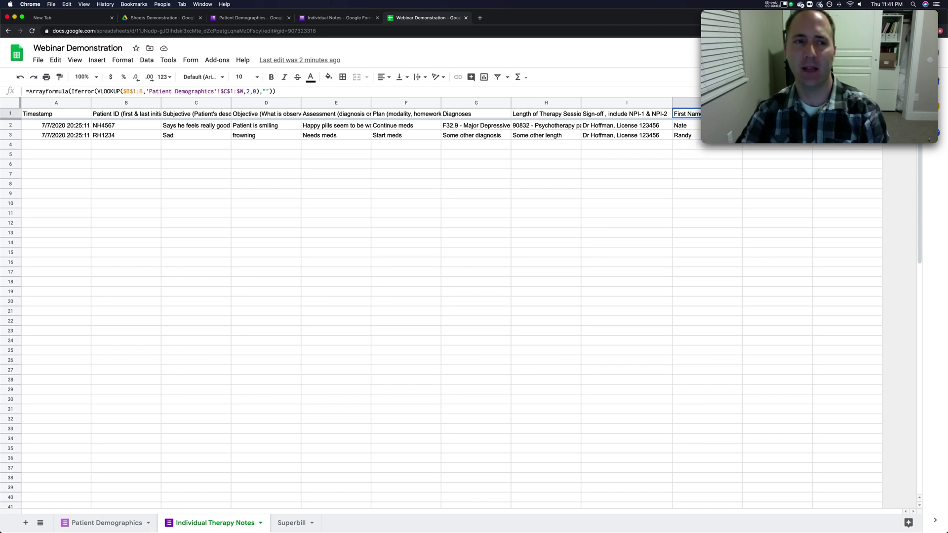
click(777, 113)
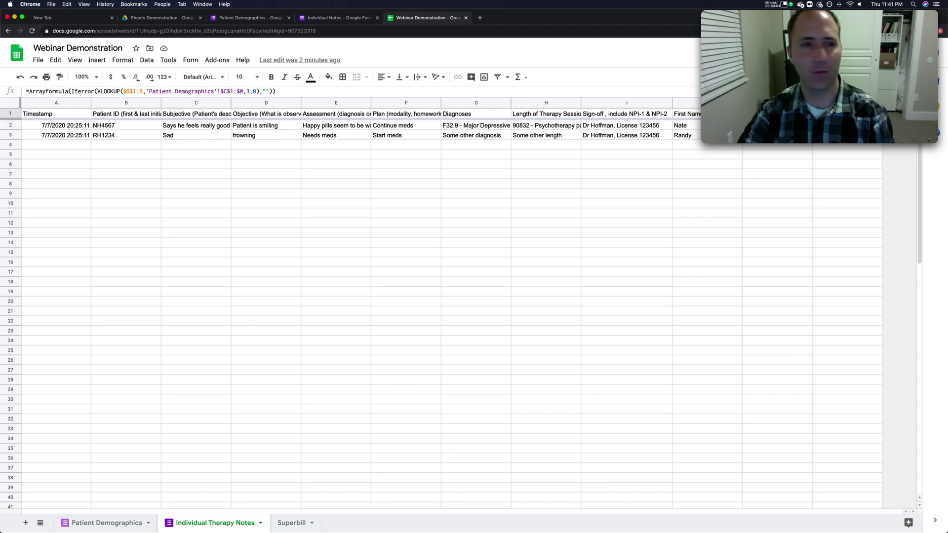
click(848, 113)
click(686, 114)
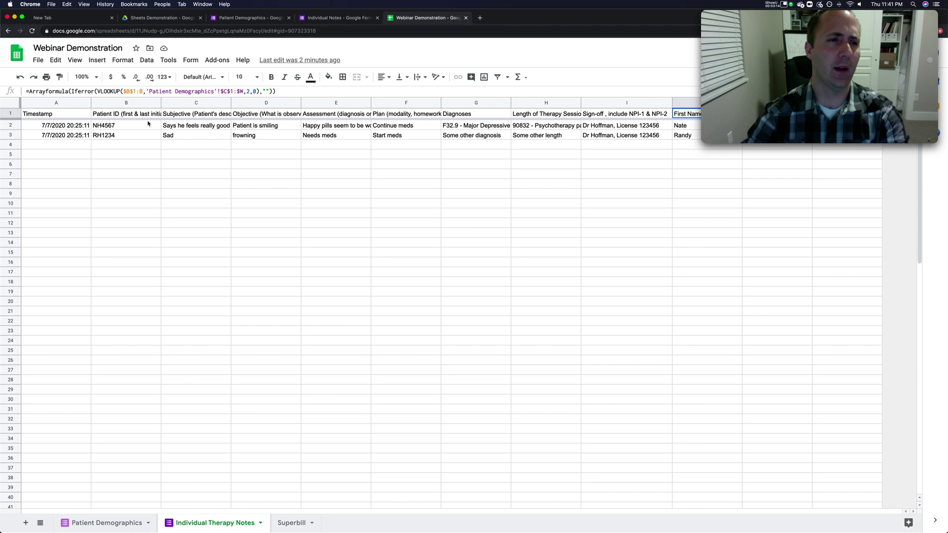
Step: Examine the VLOOKUP, Iferror and Arrayformula parts of the First Name header formula, and leave the cell without editing it
drag(98, 91, 261, 91)
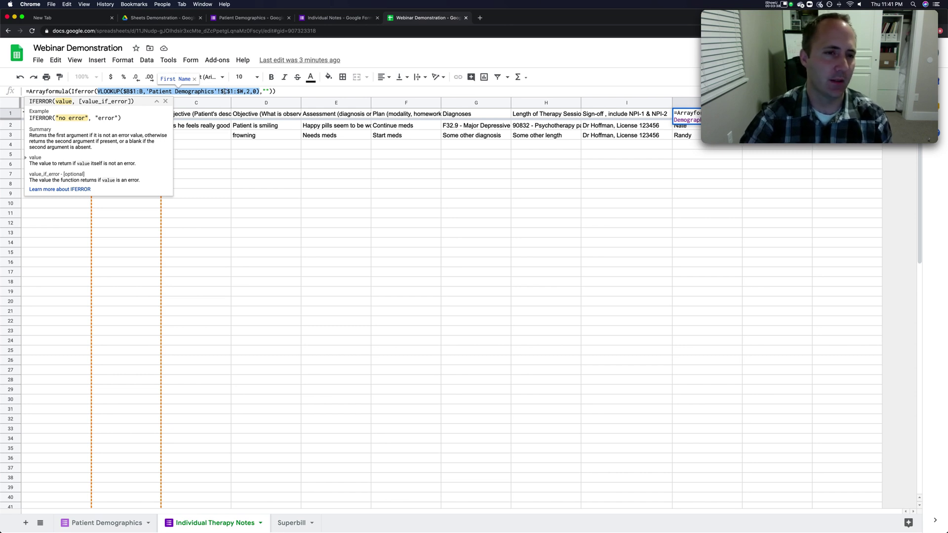
click(255, 91)
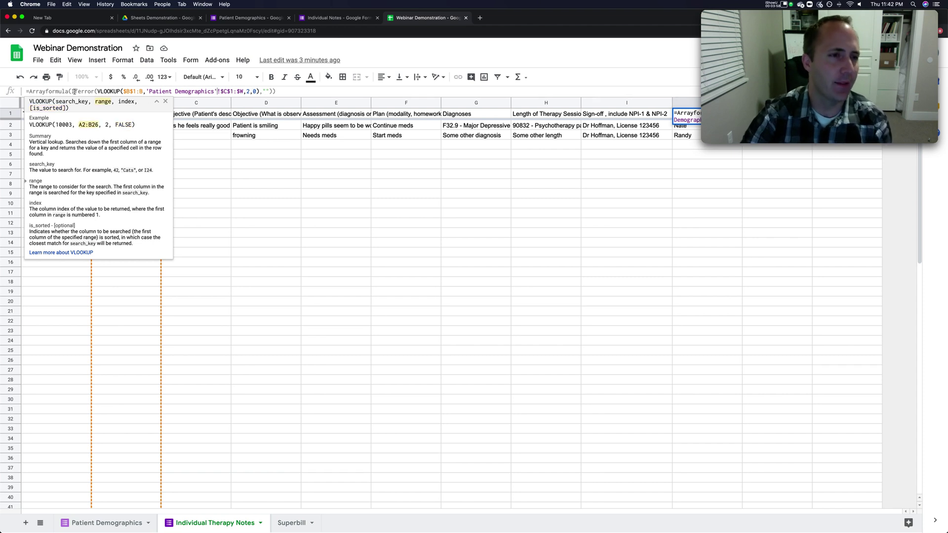
drag(72, 91, 232, 91)
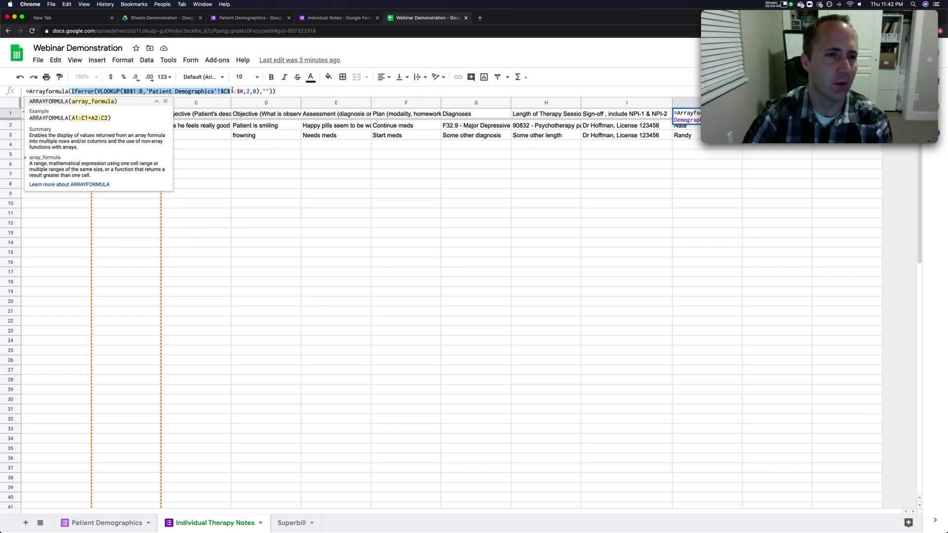
click(266, 91)
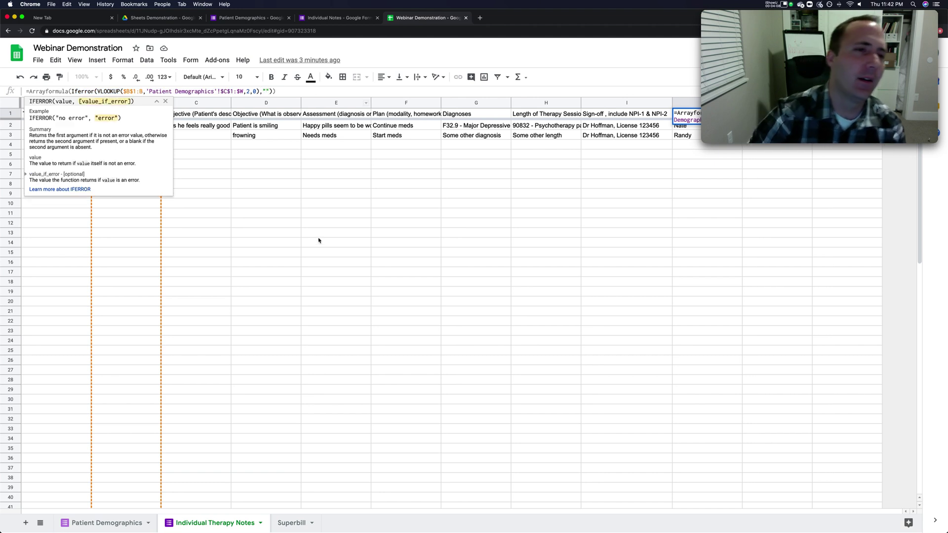
click(573, 204)
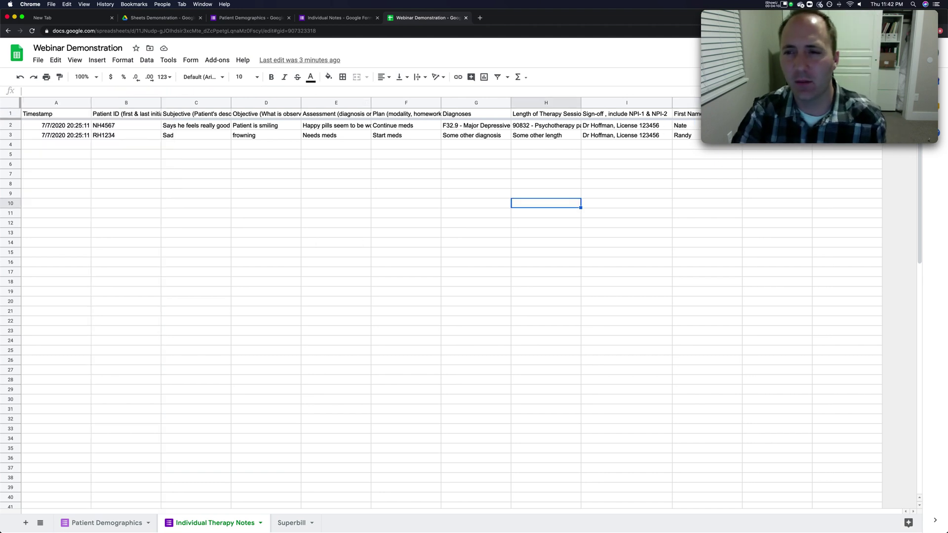
Step: Try removing the Iferror wrapper and its empty-string fallback from the First Name header formula in J1, and undo the edit
click(687, 114)
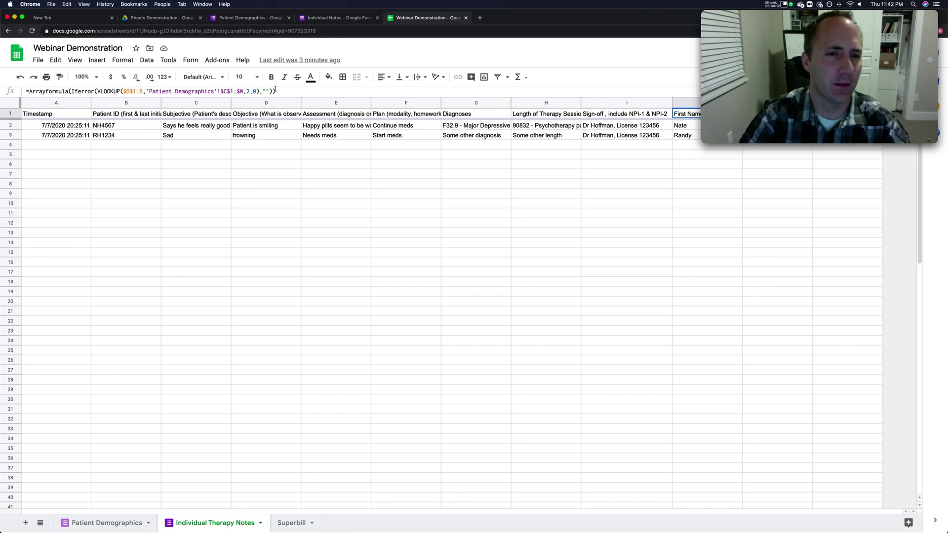
click(272, 91)
key(BackSpace)
key(BackSpace)
key(BackSpace)
key(BackSpace)
drag(97, 91, 71, 92)
key(BackSpace)
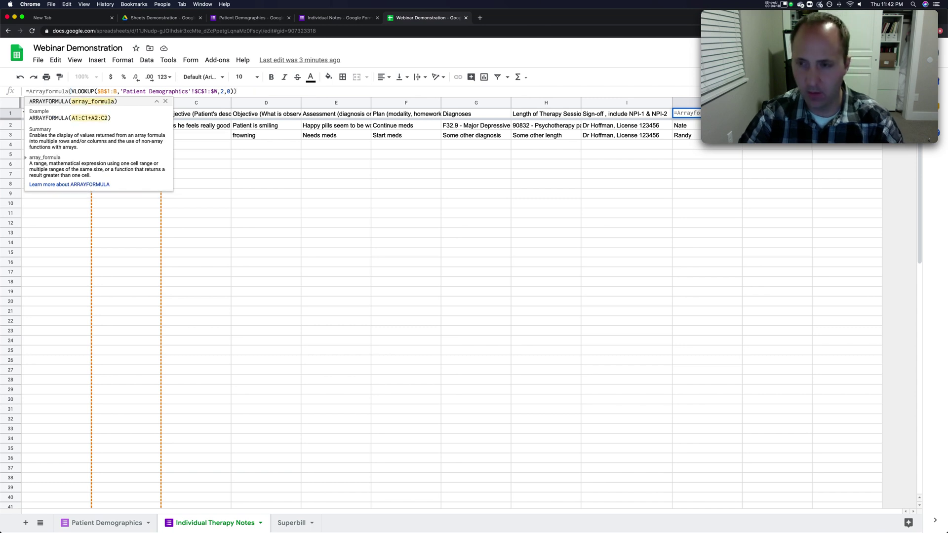
key(Return)
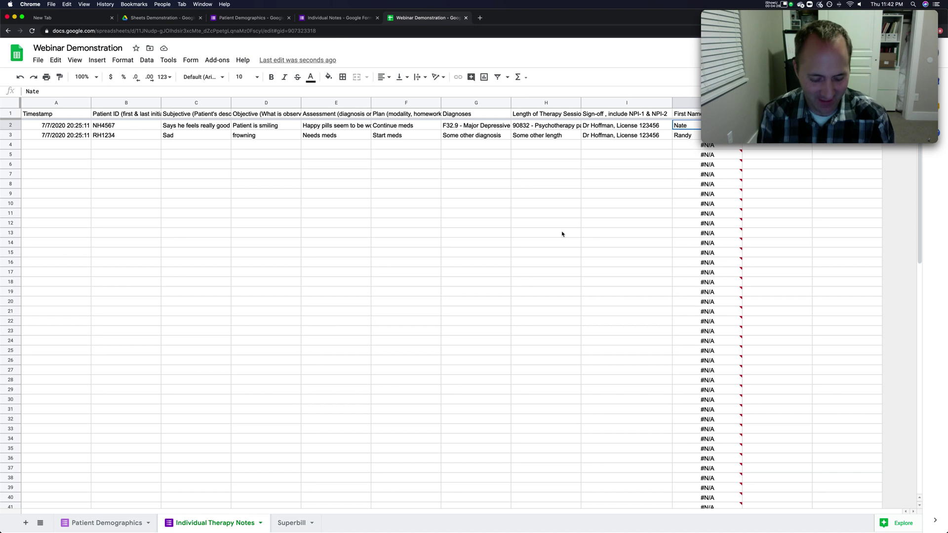
key(super+z)
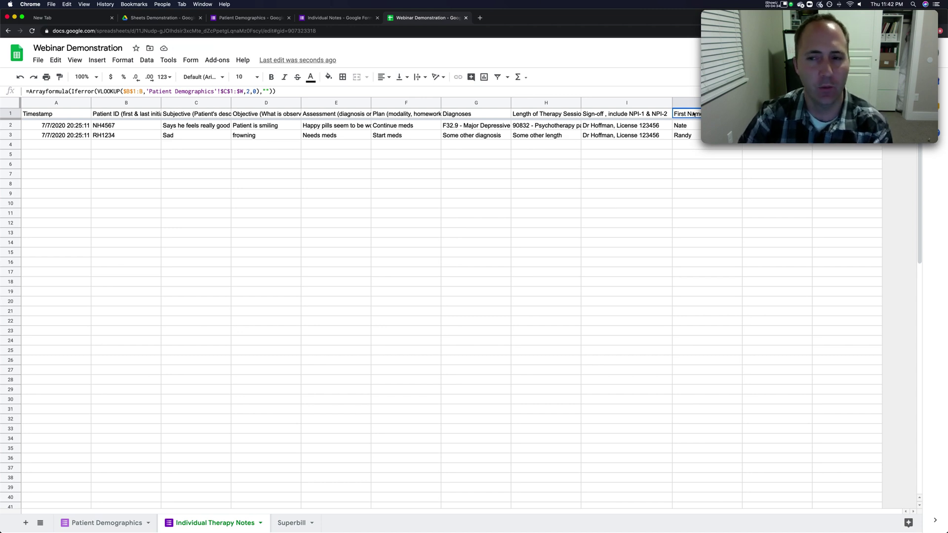
Step: Compare the Patient ID header in Individual Therapy Notes with the Patient ID, First Name and Last Name headers in Patient Demographics
click(123, 115)
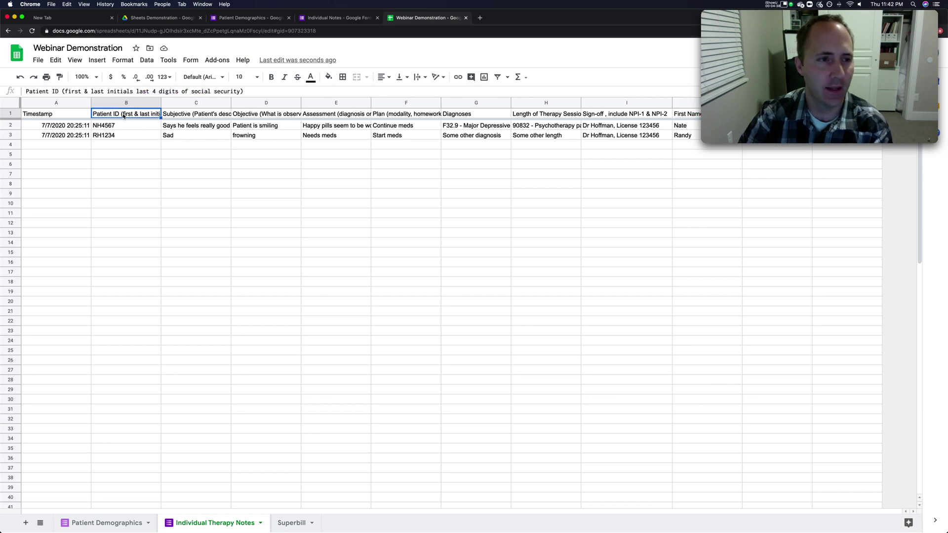
click(118, 524)
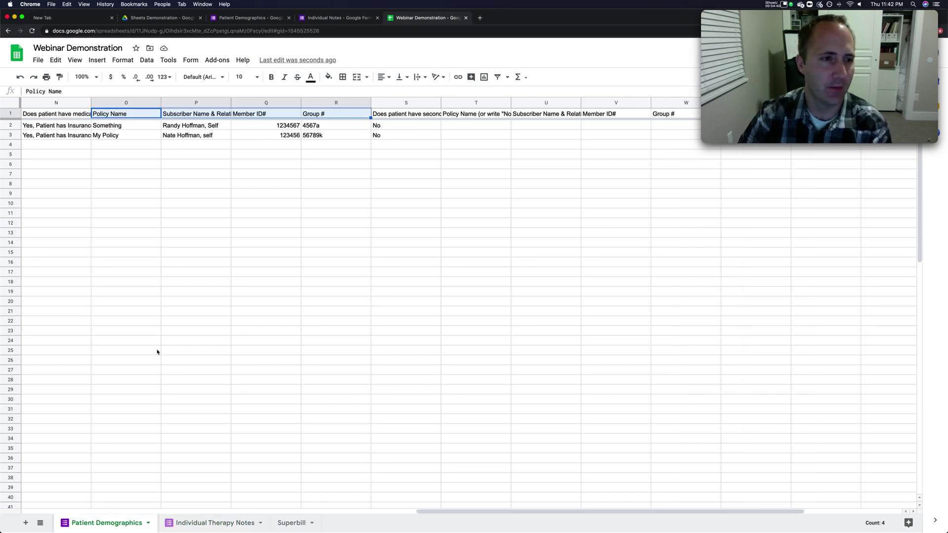
drag(455, 514, 62, 508)
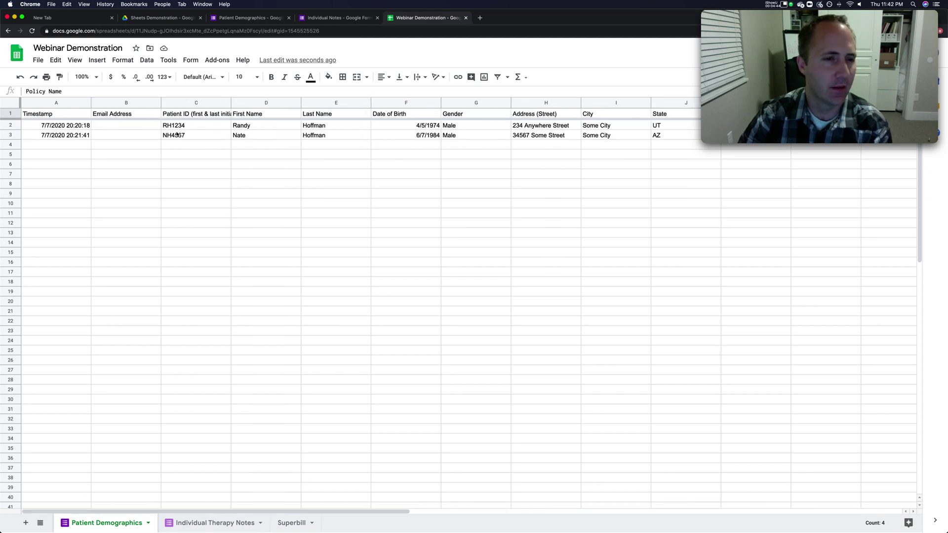
click(200, 115)
click(274, 114)
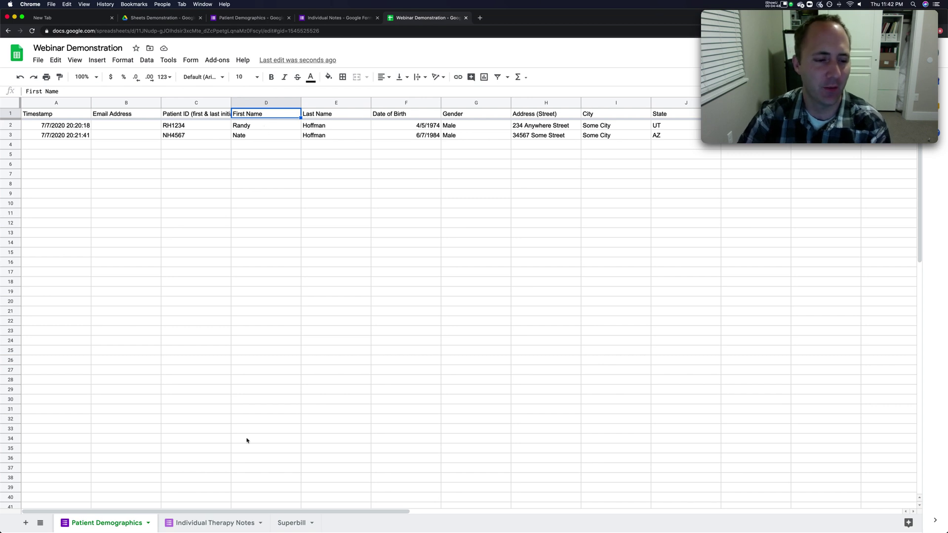
click(340, 114)
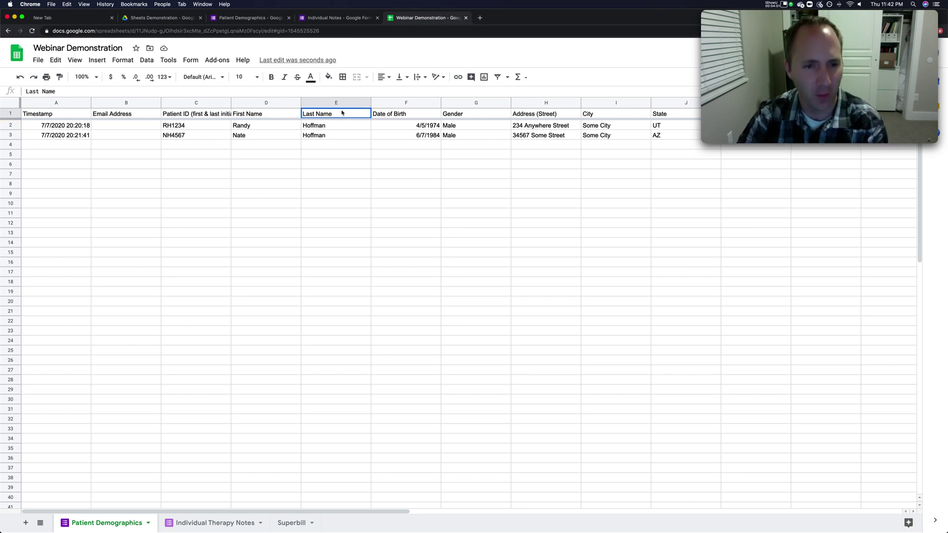
Step: Insert four blank columns after the Date of Birth column in the Individual Therapy Notes sheet
click(219, 523)
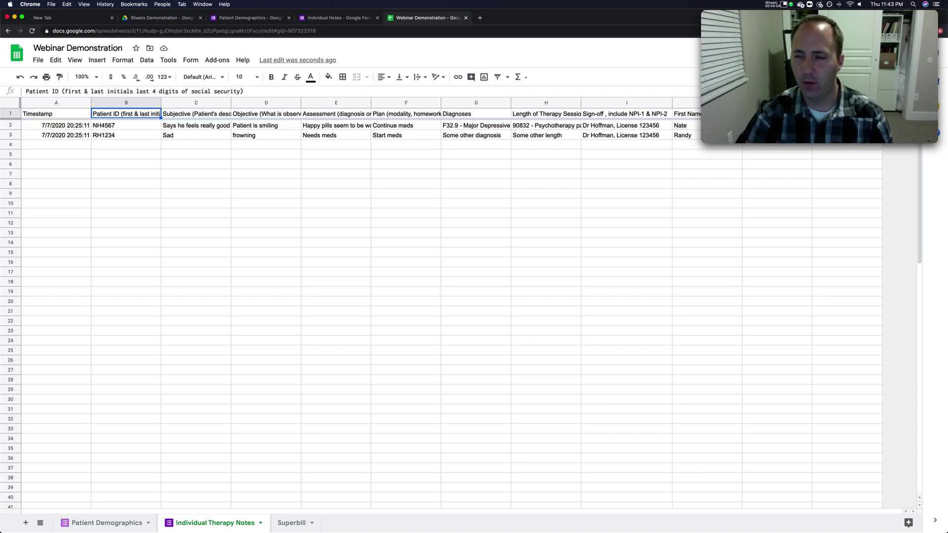
right_click(840, 102)
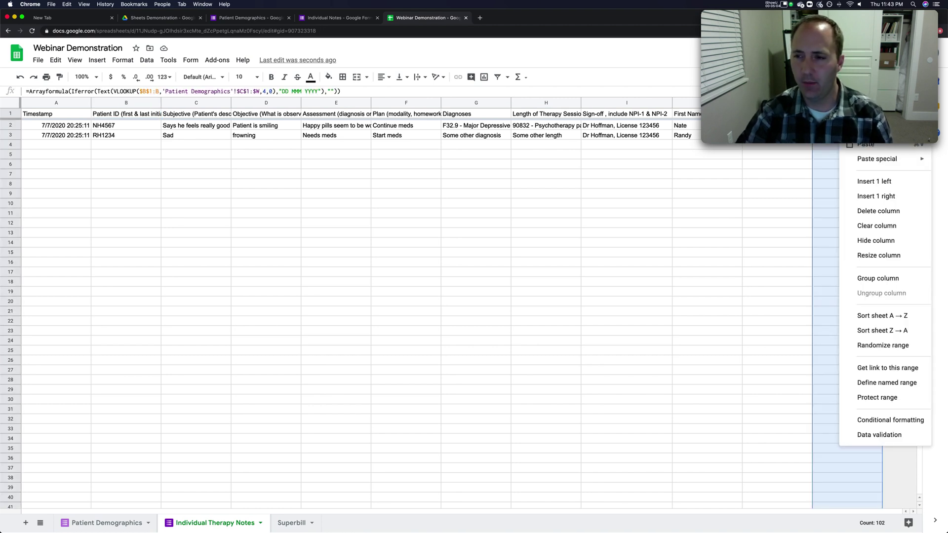
click(889, 196)
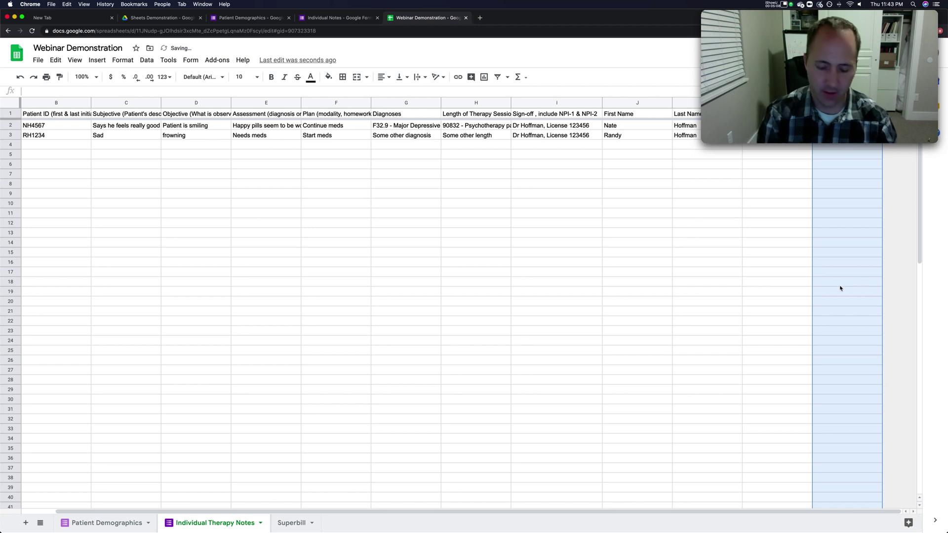
scroll(840, 288, right, 2)
scroll(840, 288, right, 1)
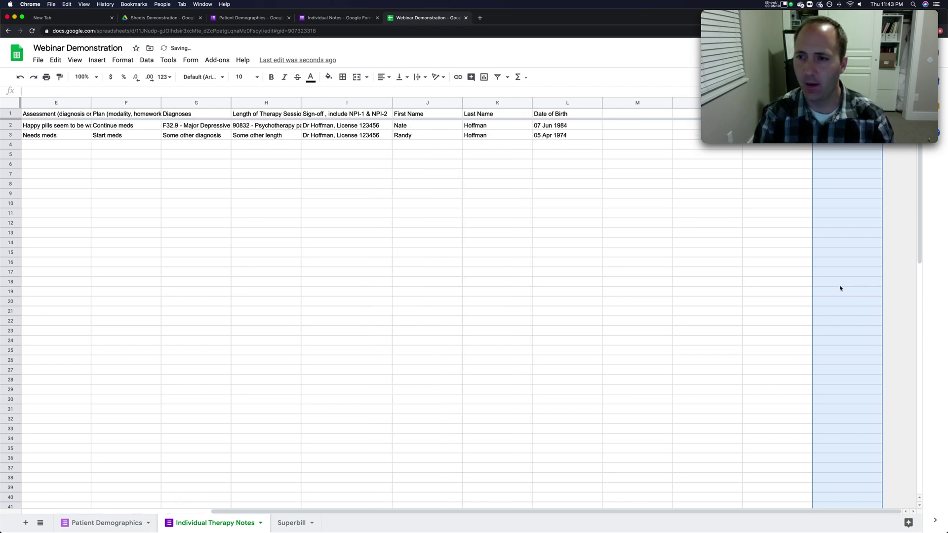
Step: Review the insurance columns from Policy Name to Group # in Patient Demographics, and return to Individual Therapy Notes
click(97, 525)
drag(366, 514, 644, 528)
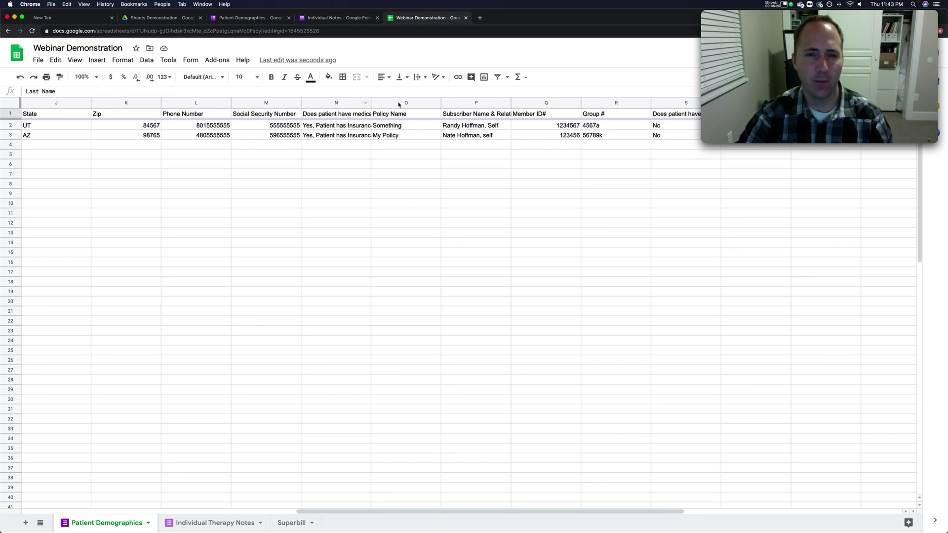
click(226, 523)
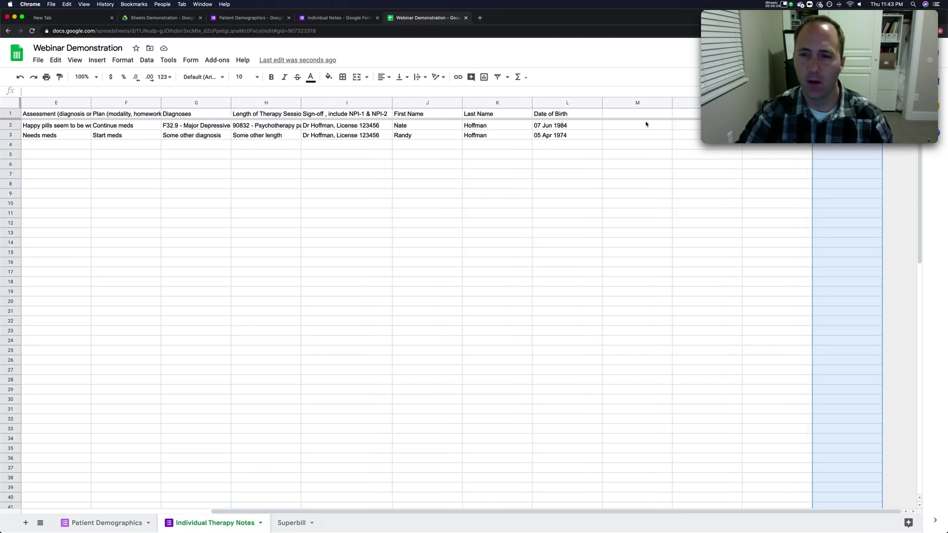
Step: Examine the Text function and its "DD MMM YYYY" format in the Date of Birth header formula, leaving the formula unedited
click(591, 116)
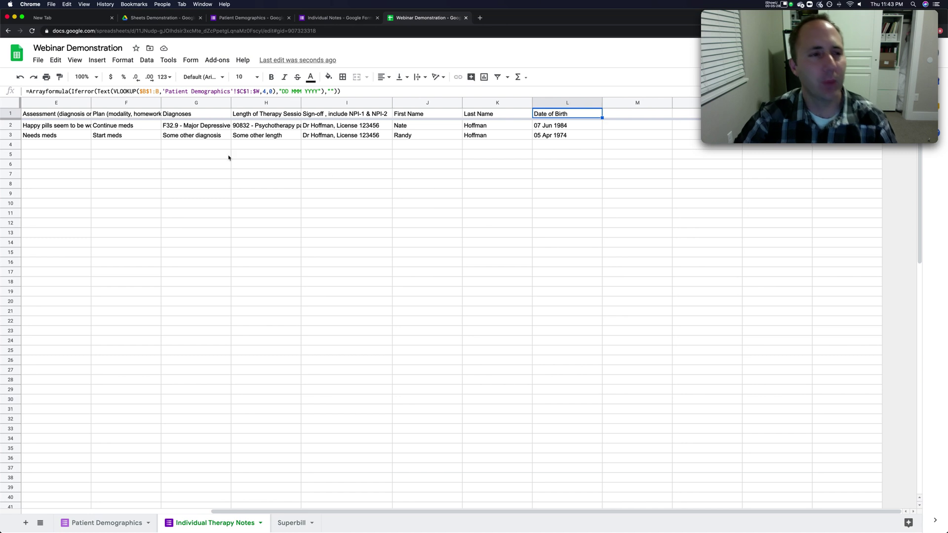
double_click(97, 91)
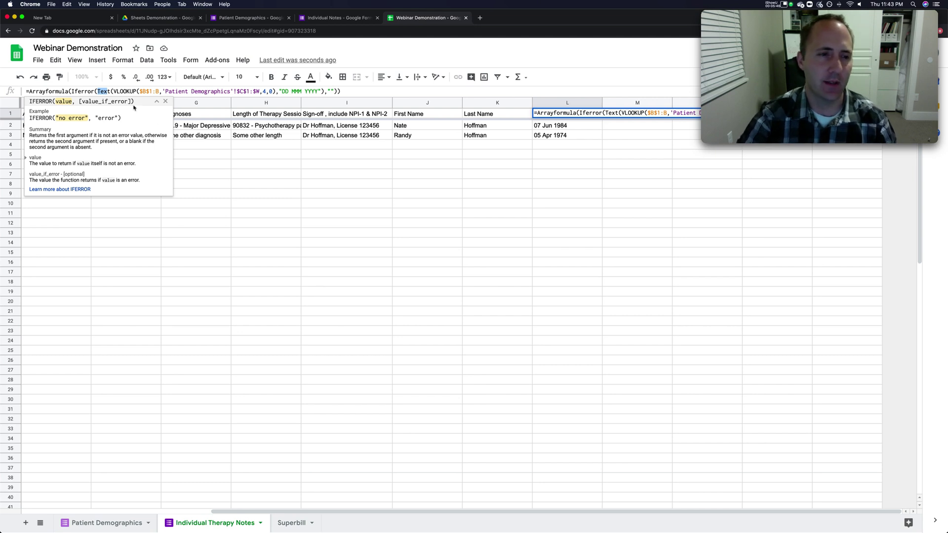
double_click(286, 91)
drag(296, 91, 320, 91)
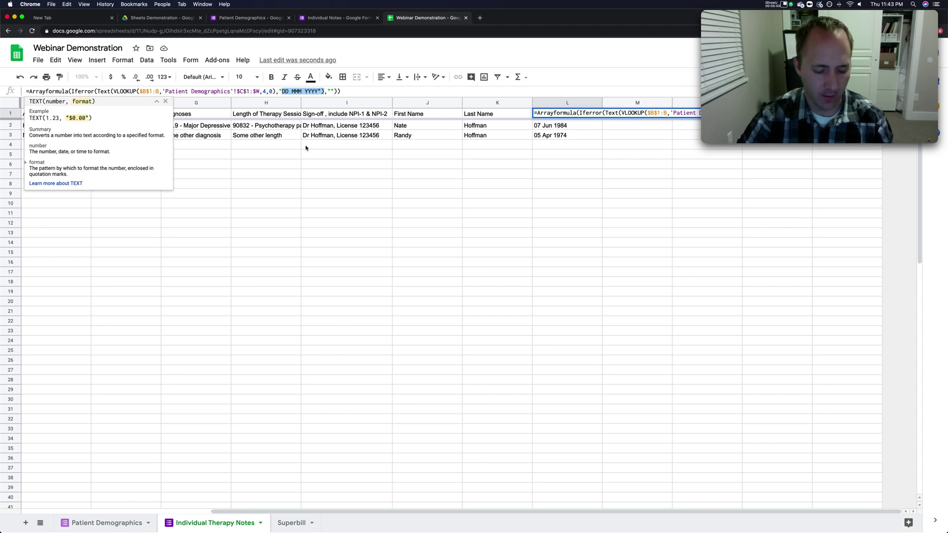
key(Escape)
Step: Copy the whole lookup formula from the Last Name header cell K1 without changing it
click(490, 127)
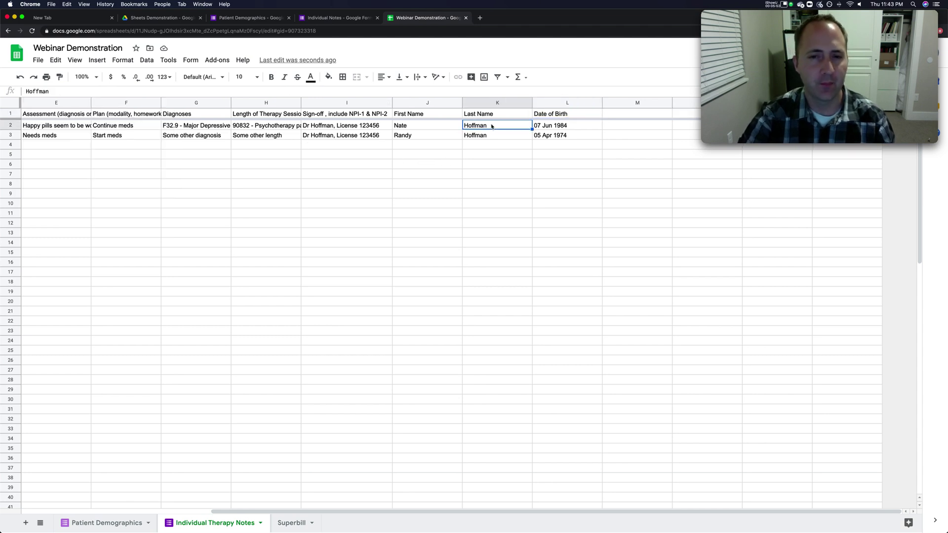
click(498, 114)
click(292, 90)
key(ctrl+a)
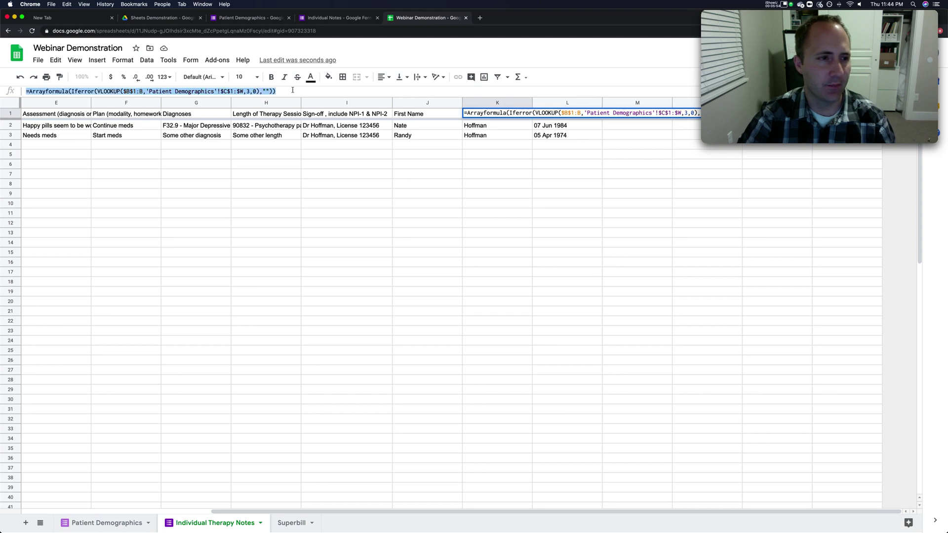
key(Escape)
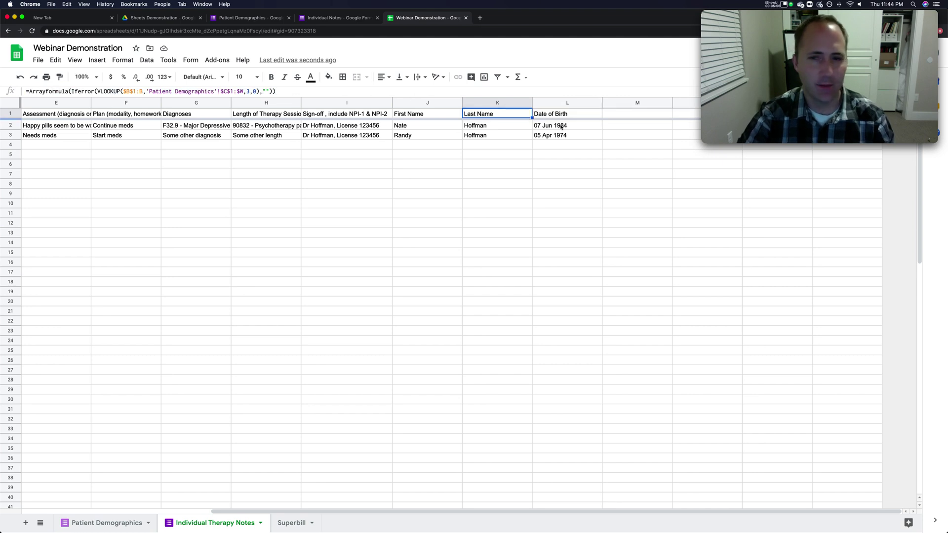
Step: Examine the $B$1:B search key in the Last Name header's VLOOKUP formula, and leave the cell unedited
click(632, 115)
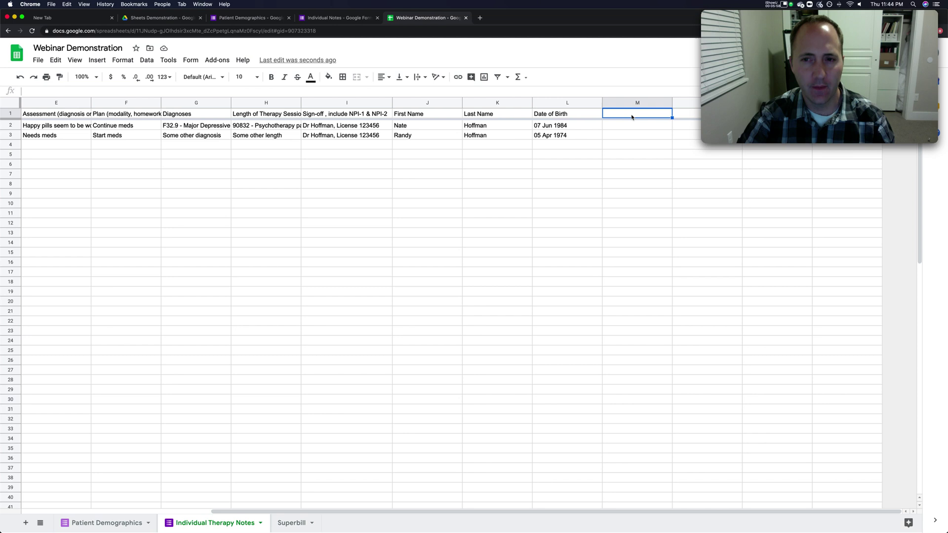
click(495, 114)
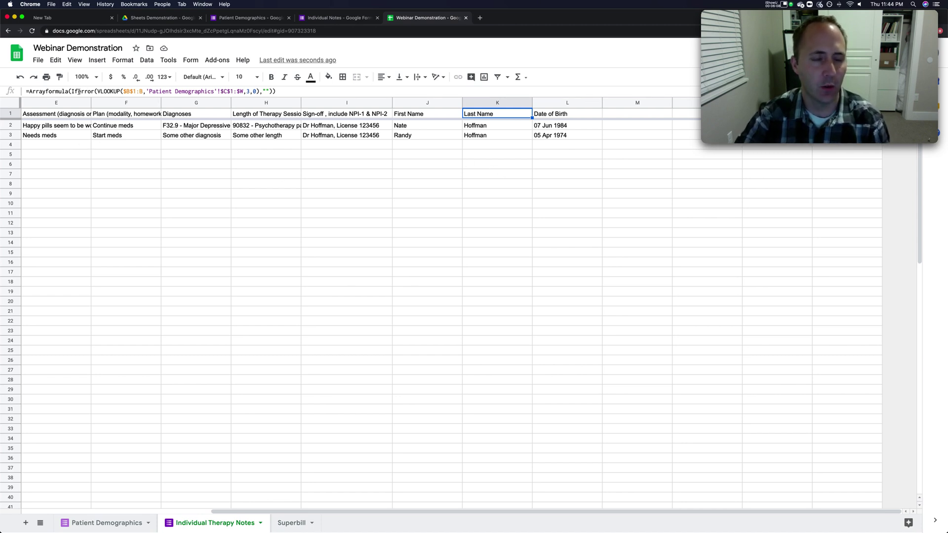
click(132, 93)
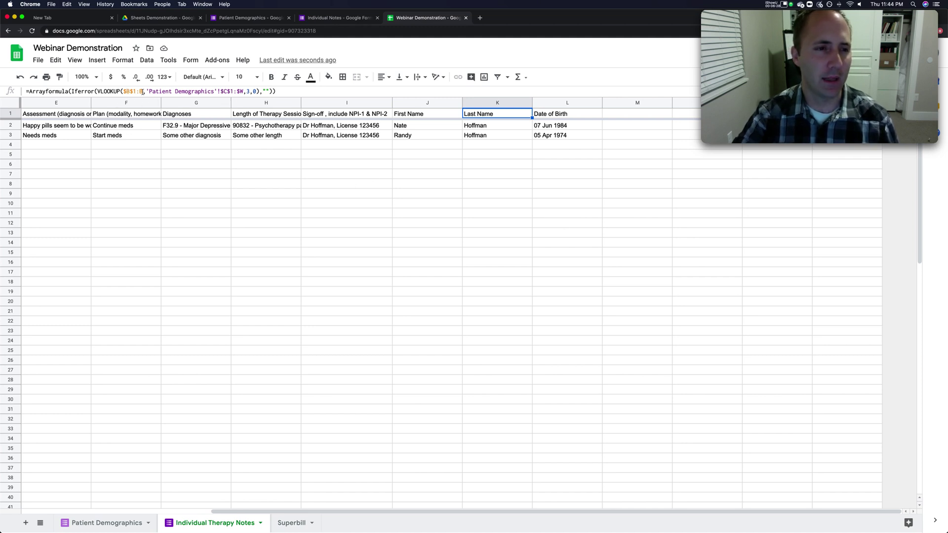
click(125, 92)
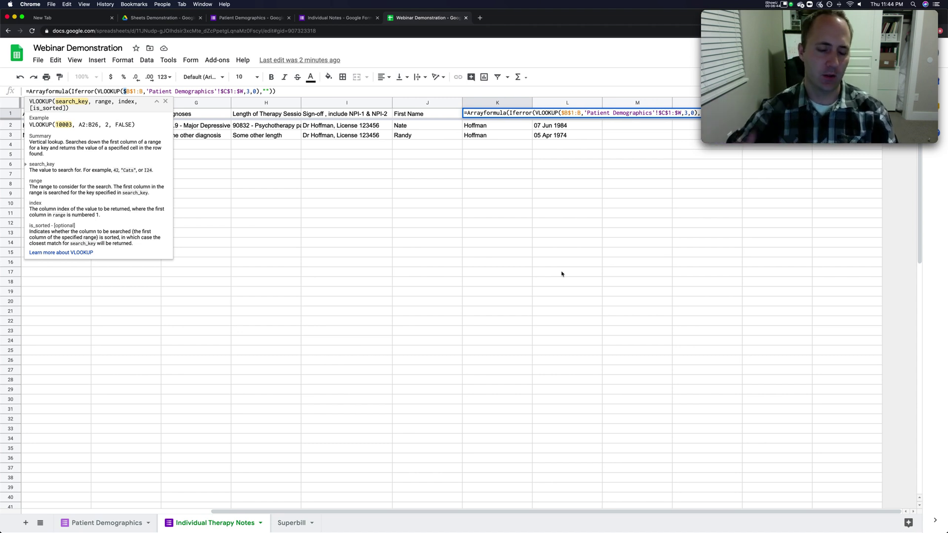
click(551, 222)
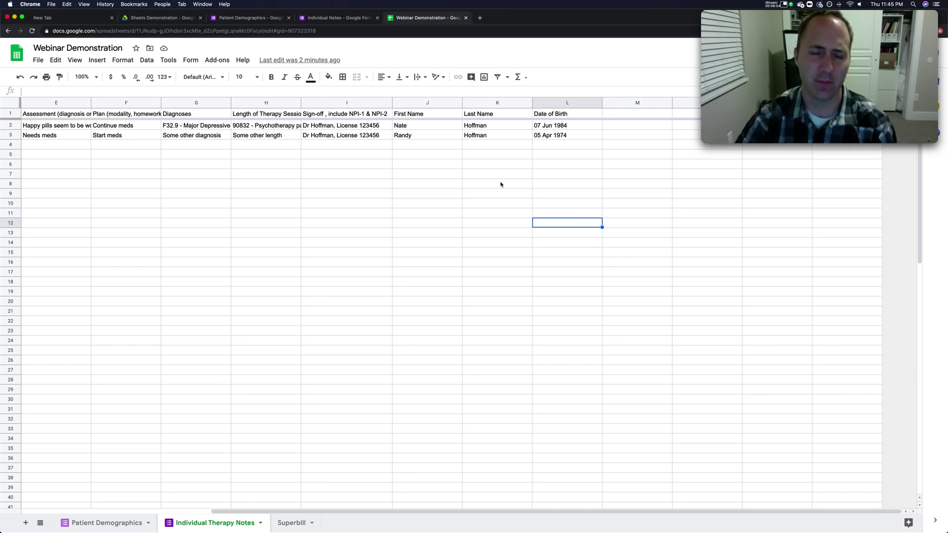
Step: Paste =Arrayformula(Iferror(VLOOKUP($B$1:B,'Patient Demographics'!$C$1:$W,3,0),"")) into the blank header cells M1, N1 and O1
click(573, 117)
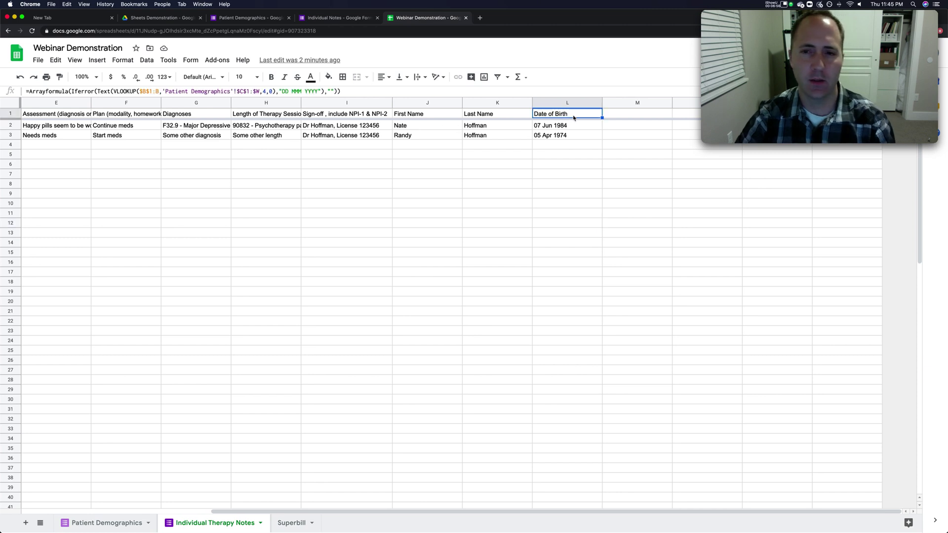
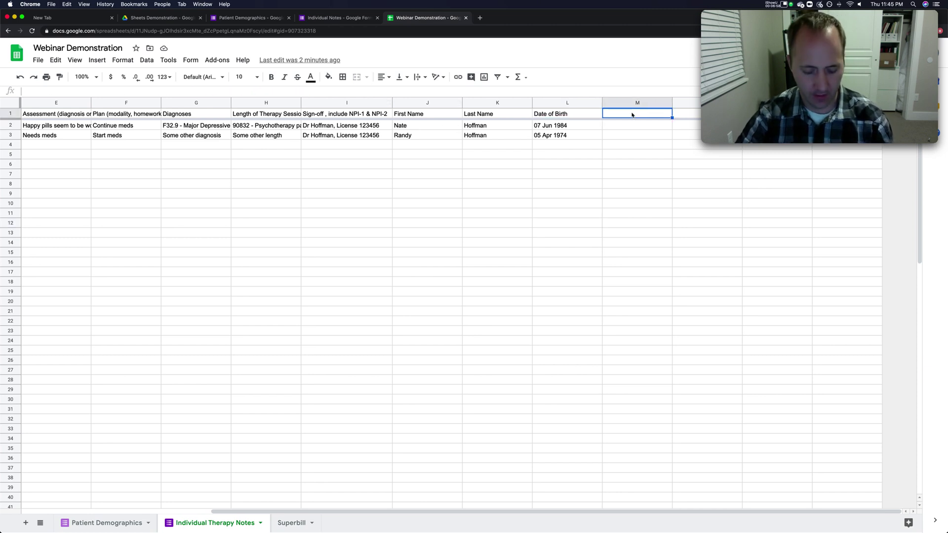
key(super+v)
key(Right)
text(=Arrayformula(Iferror(VLOOKUP($B$1:B,'Patient Demographics'!$C$1:$W,3,0),\"\")))
key(Right)
key(super+v)
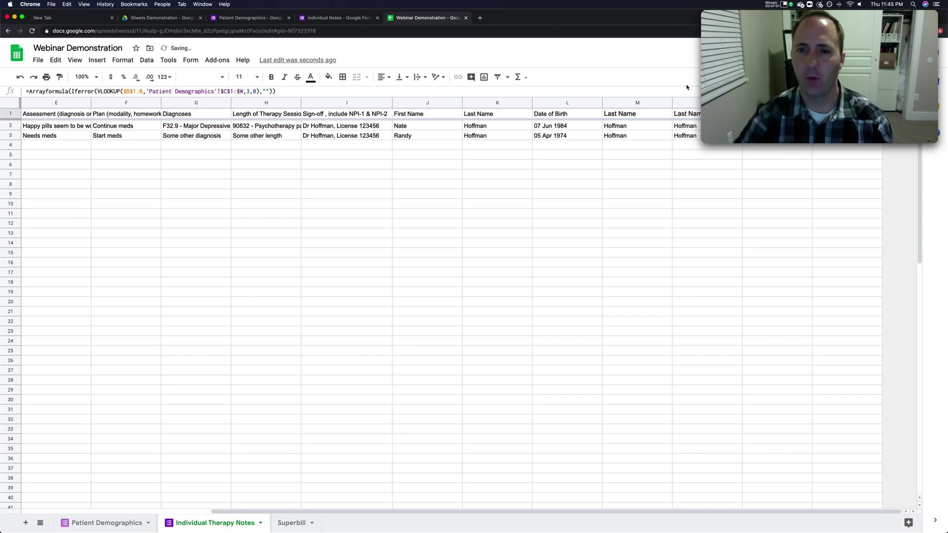
Step: Change the VLOOKUP column indexes so that M1 pulls Policy Name and N1 pulls the Subscriber Name column from Patient Demographics
click(638, 117)
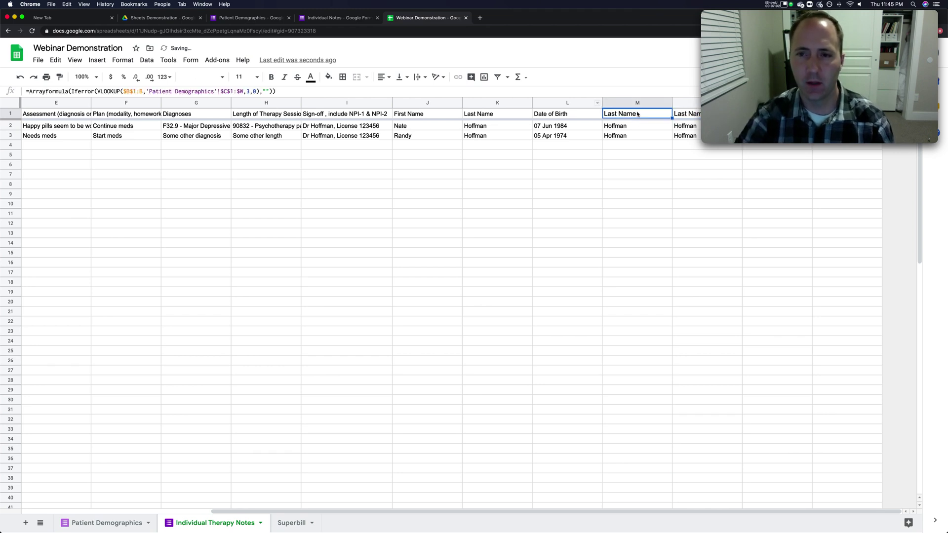
click(248, 92)
key(Return)
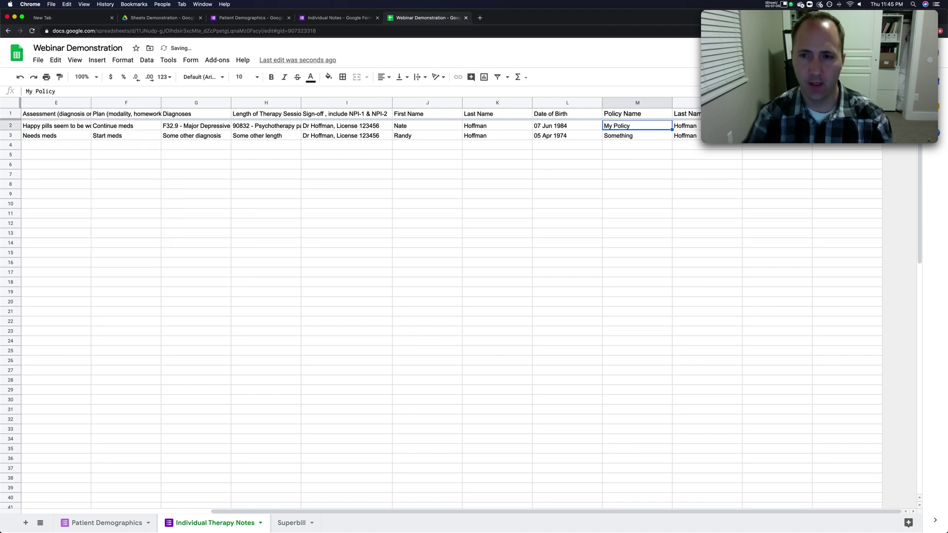
key(Up)
key(Right)
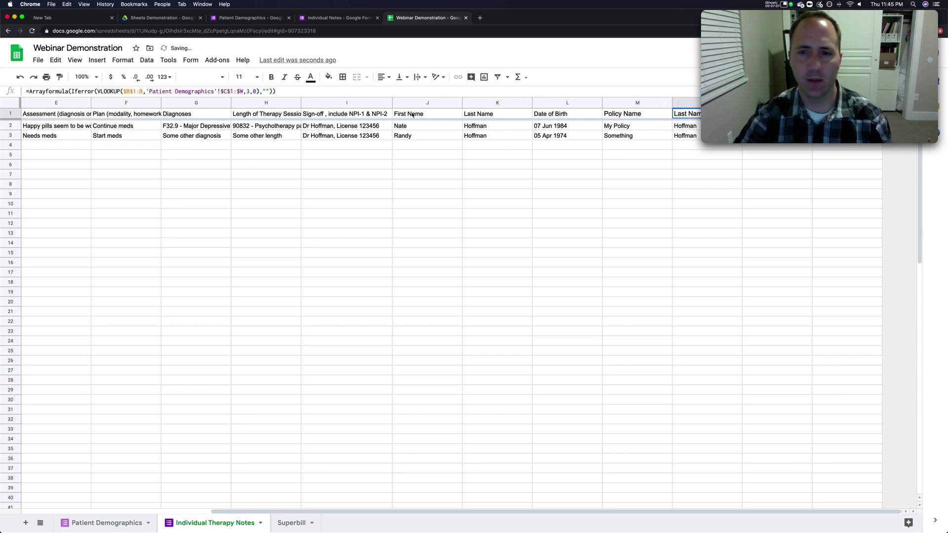
double_click(248, 91)
text(9)
key(Return)
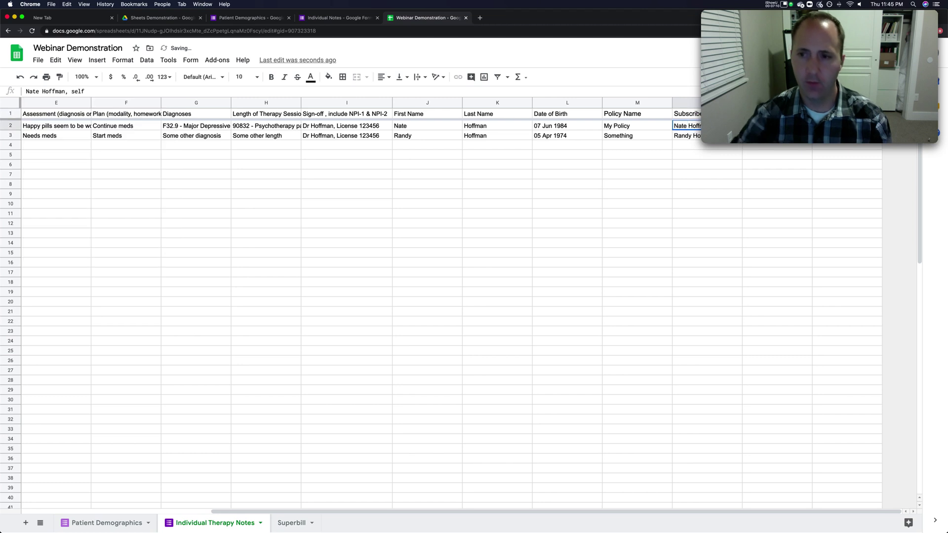
Step: Change the VLOOKUP column index in the remaining pasted insurance header cells after Subscriber Name on Individual Therapy Notes
key(Up)
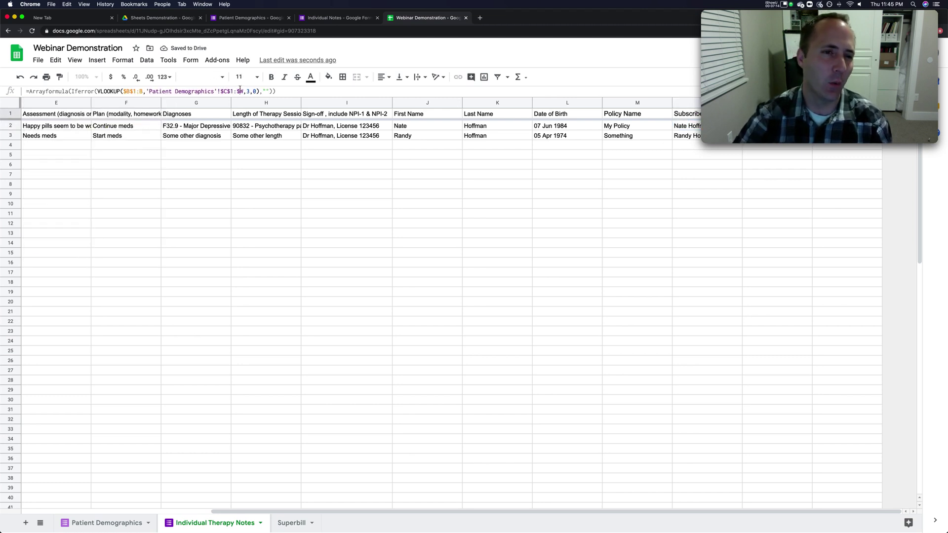
click(250, 92)
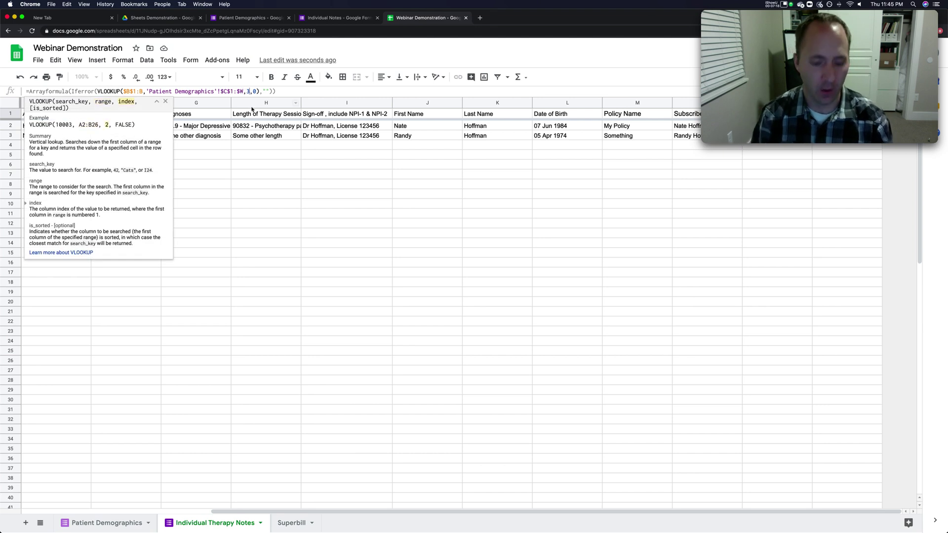
key(Return)
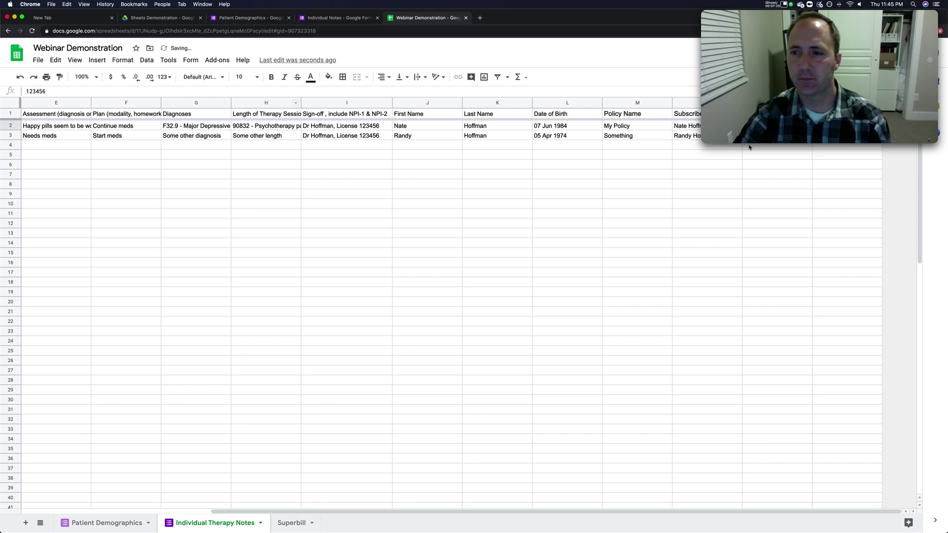
key(Up)
click(247, 92)
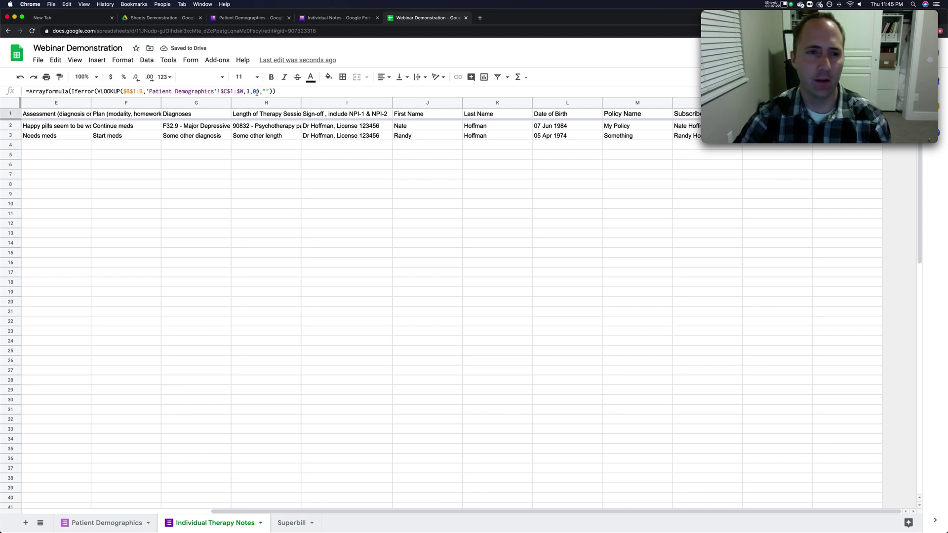
key(BackSpace)
text(1)
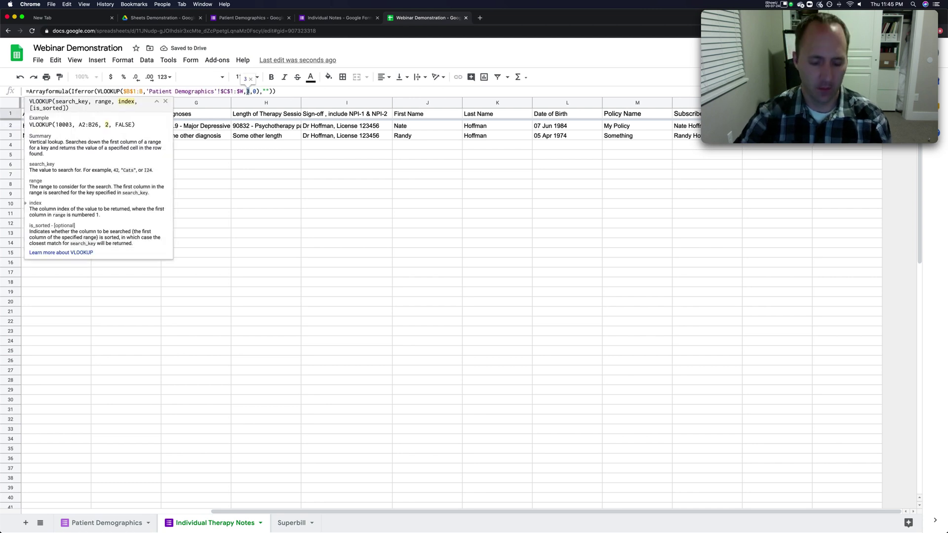
key(Return)
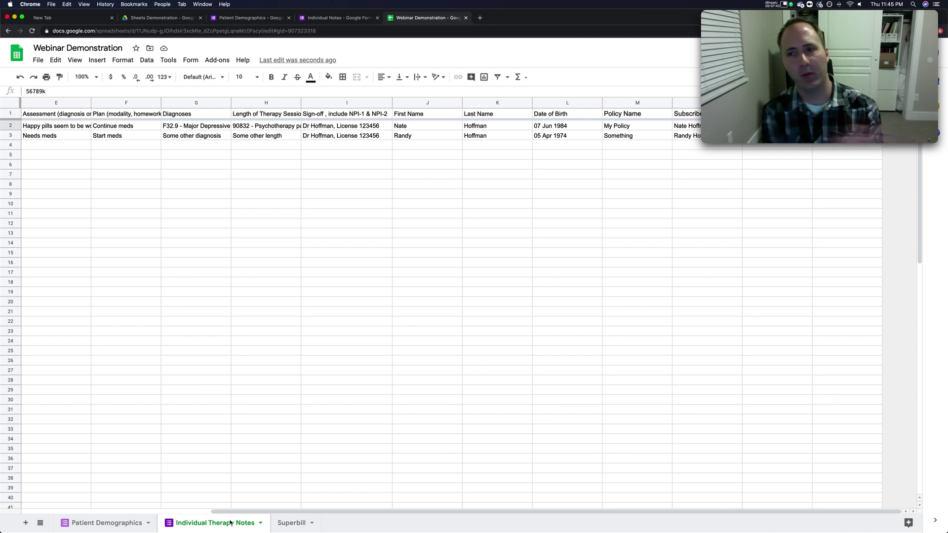
Step: Examine the INDIRECT formulas behind Date of Service, Patient Name and Patient DOB on the Superbill sheet
click(290, 523)
scroll(200, 390, down, 3)
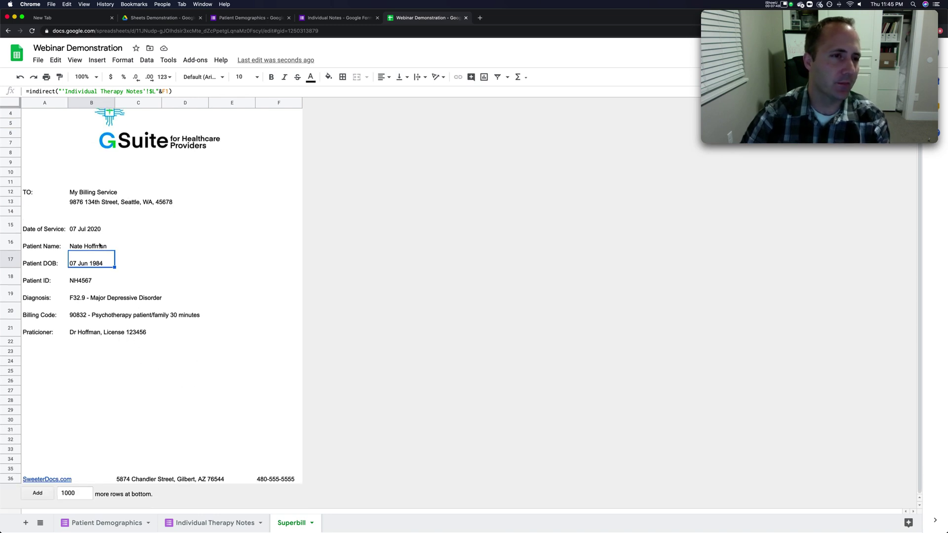
click(82, 232)
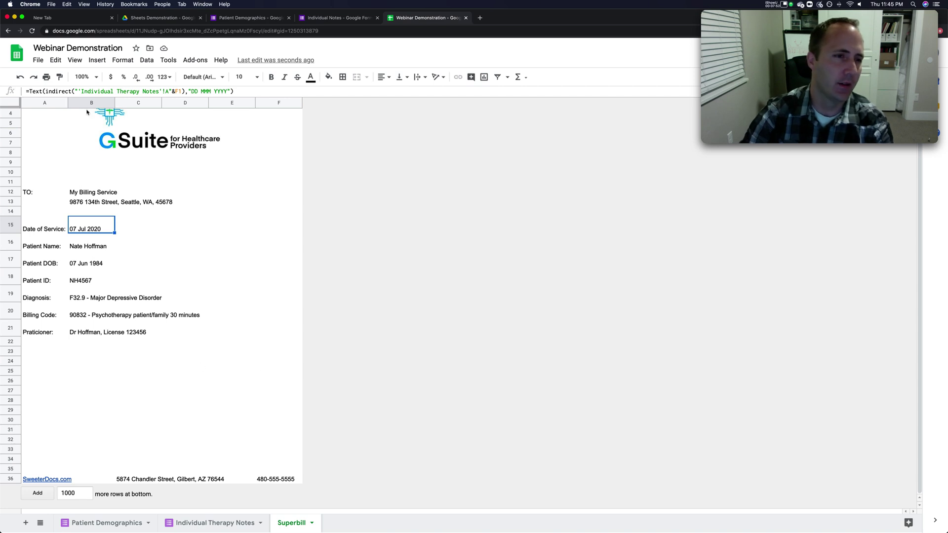
click(88, 247)
click(83, 263)
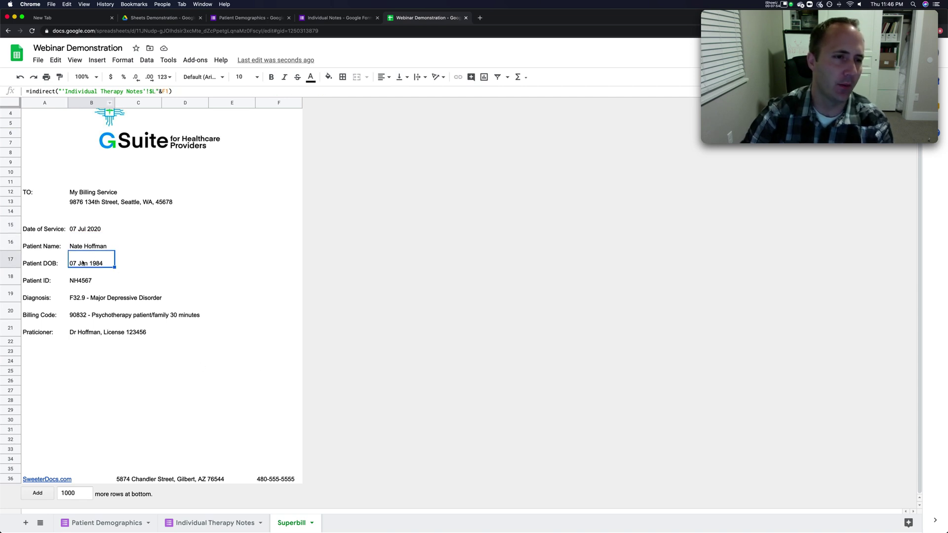
Step: Examine the row number in F1 and how the Superbill formulas from Patient DOB through the practitioner field reference it
scroll(177, 289, up, 2)
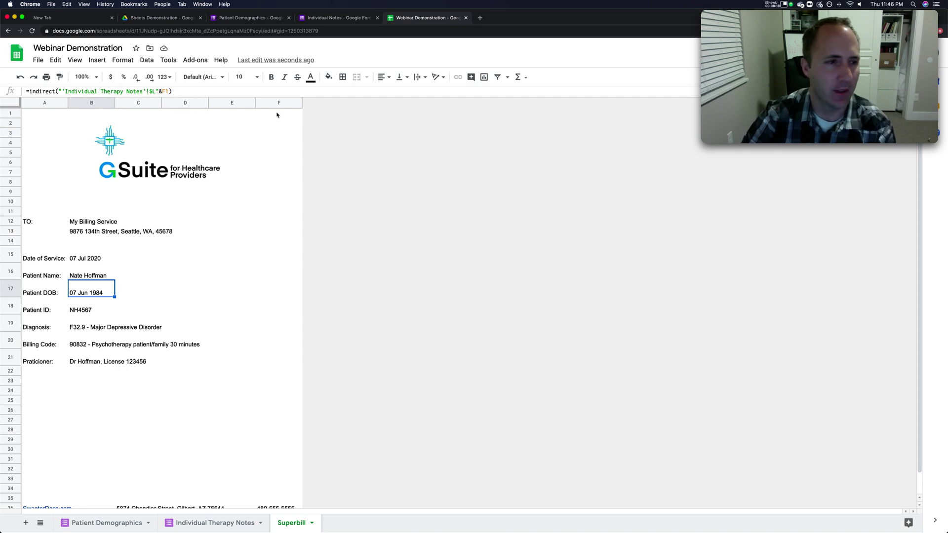
click(277, 116)
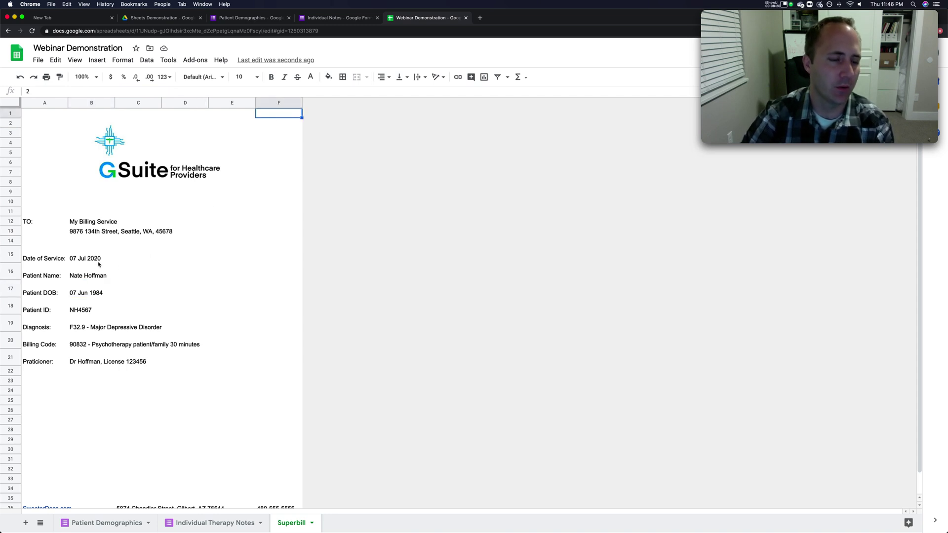
click(92, 293)
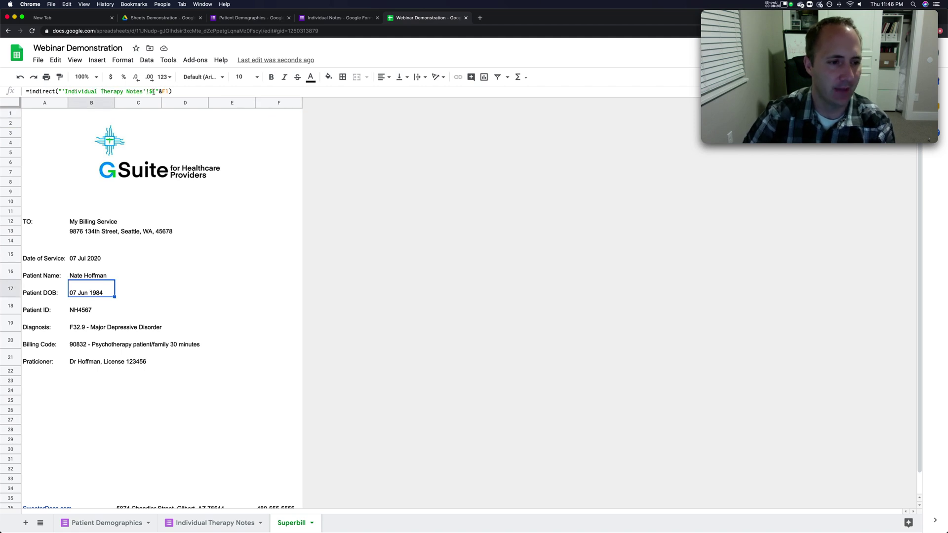
click(92, 313)
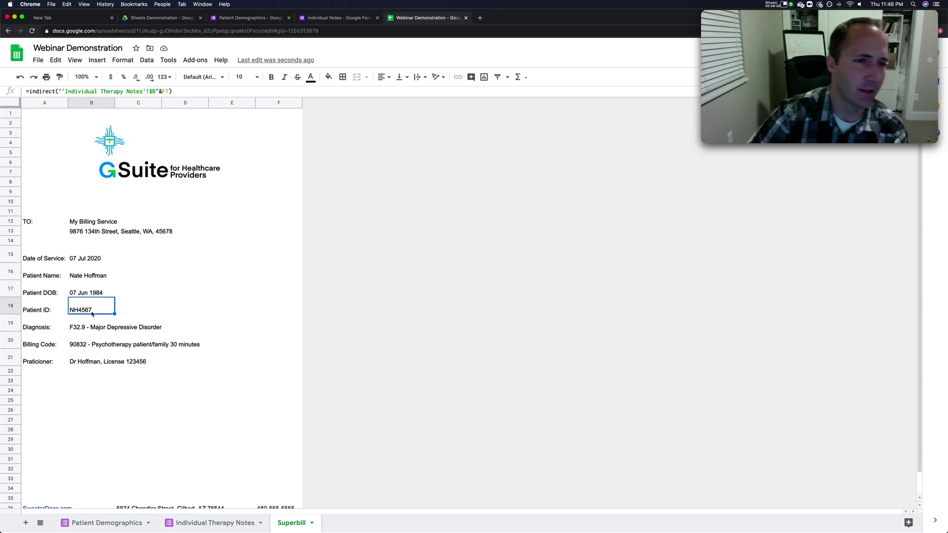
click(93, 328)
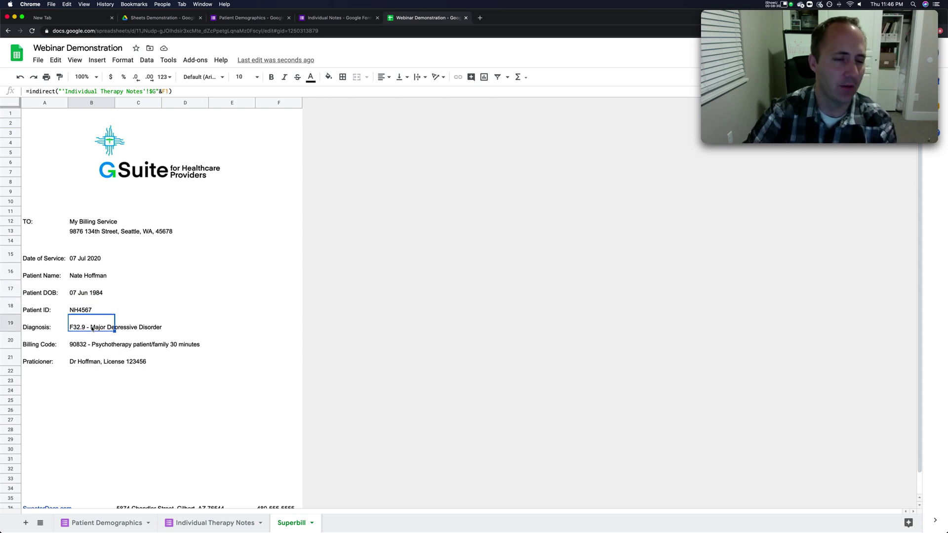
click(85, 345)
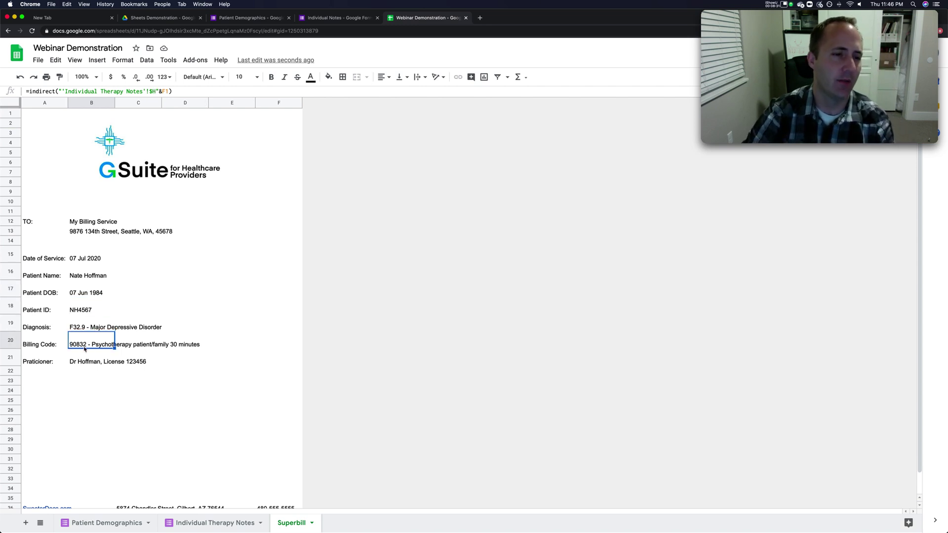
click(83, 359)
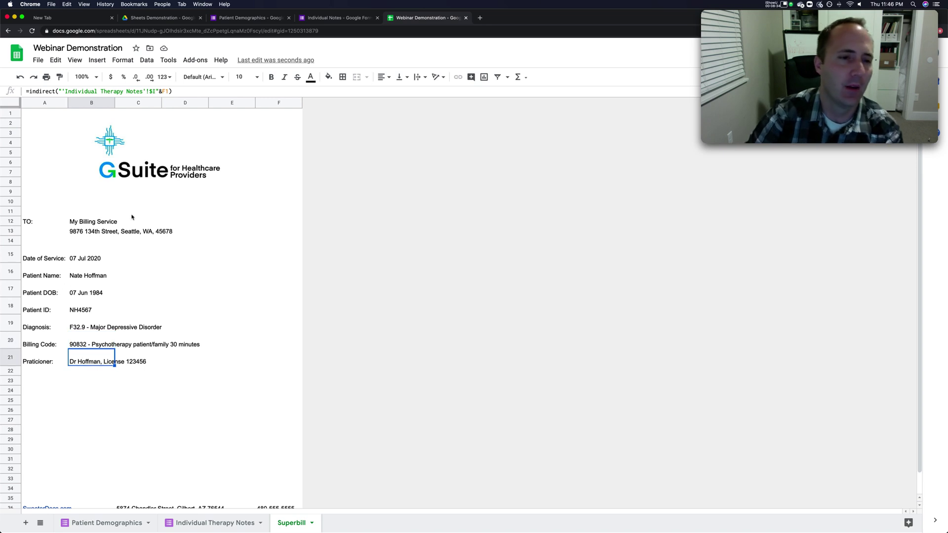
Step: Review the Superbill layout, covering the TO address block, the logo and the formula-driven fields B15:B21
click(34, 225)
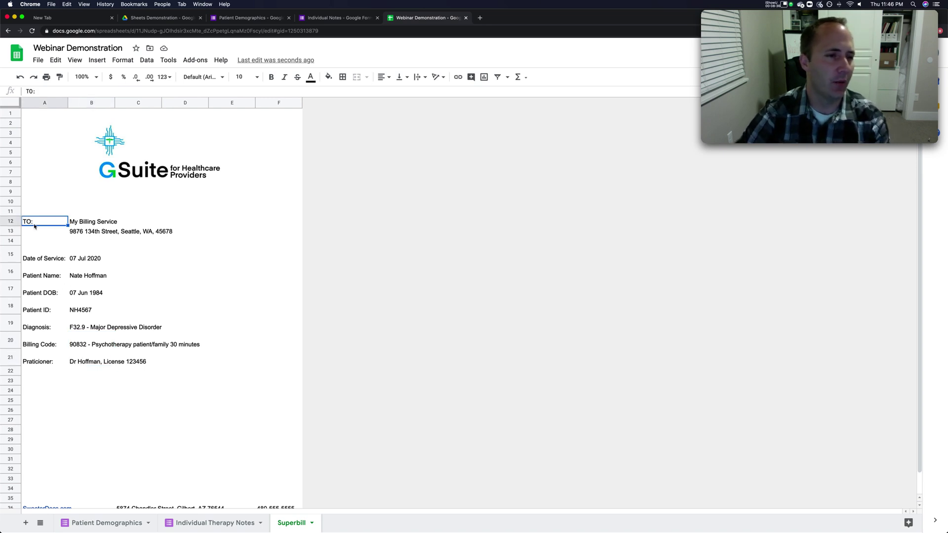
click(106, 224)
click(127, 179)
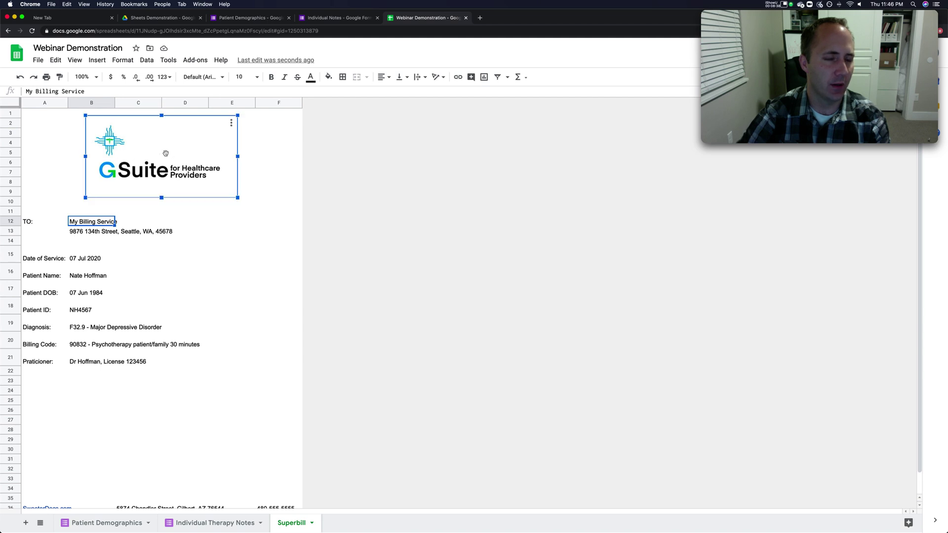
click(79, 232)
click(75, 221)
click(41, 261)
click(39, 276)
drag(74, 260, 106, 338)
scroll(123, 333, down, 1)
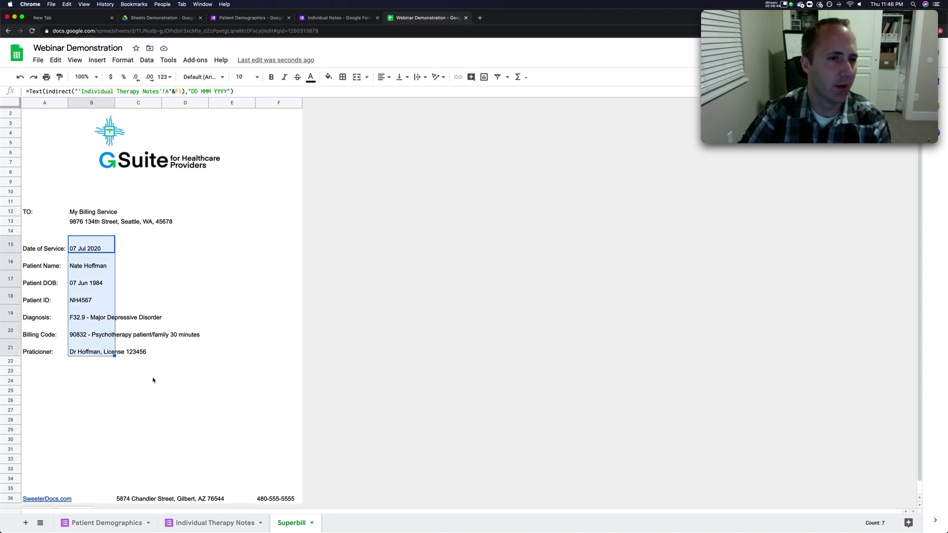
scroll(153, 380, up, 1)
click(99, 410)
click(97, 259)
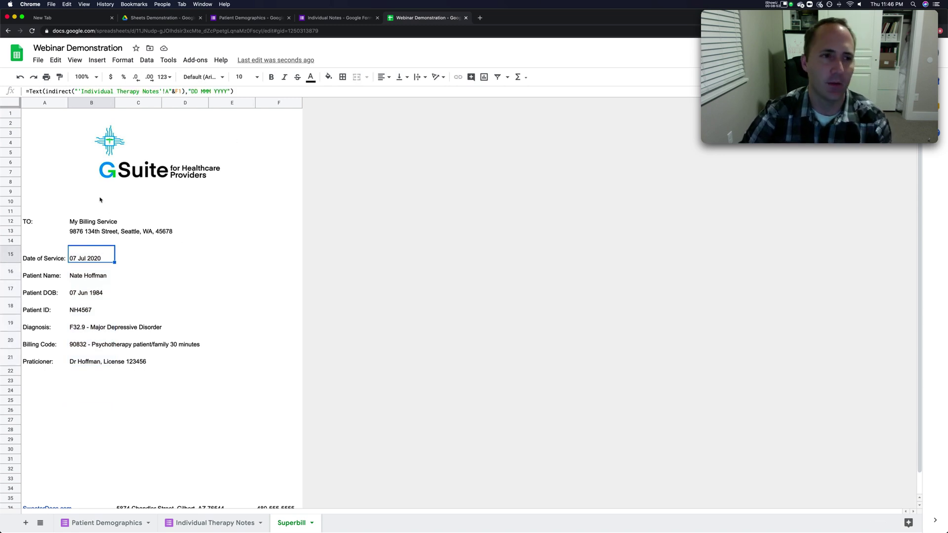
Step: Examine how the Patient Name formula in B16 joins two INDIRECT references with ampersands and a quoted space
click(94, 277)
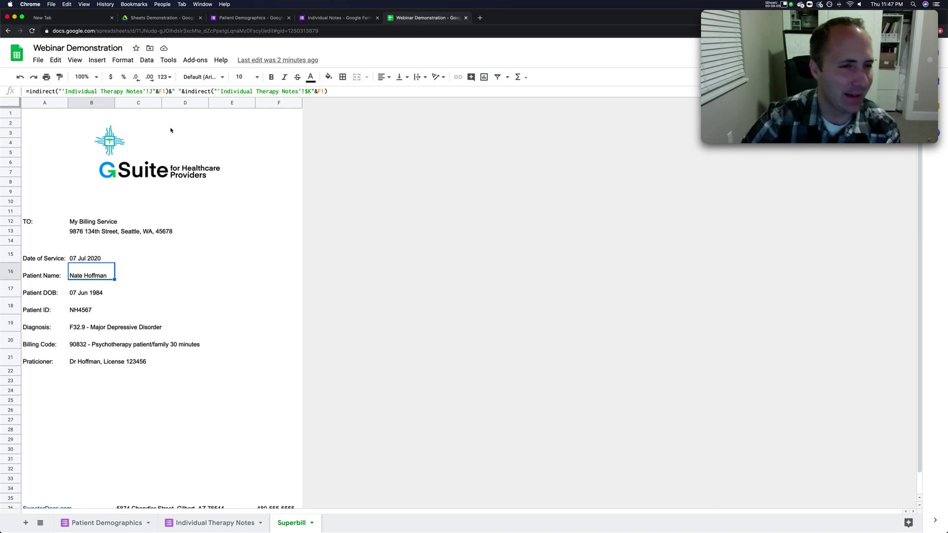
click(185, 92)
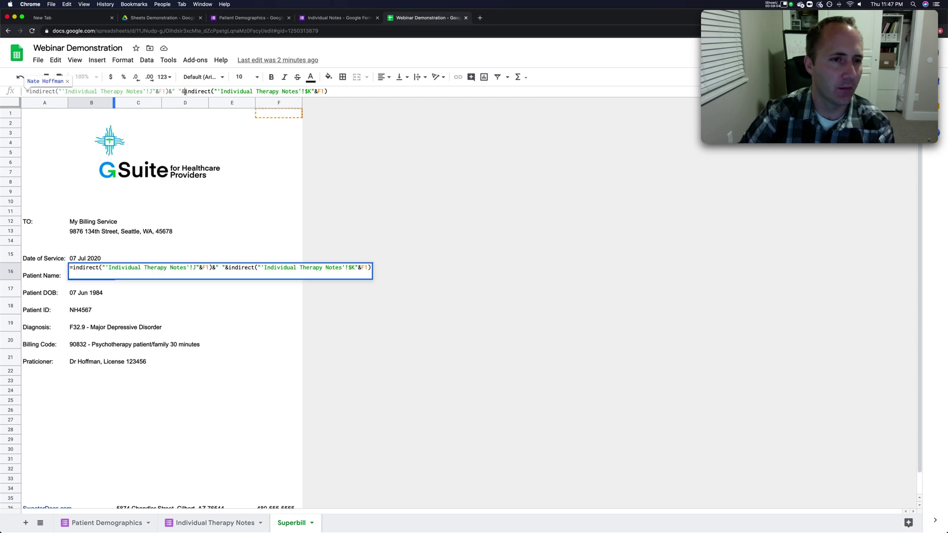
drag(185, 92, 328, 92)
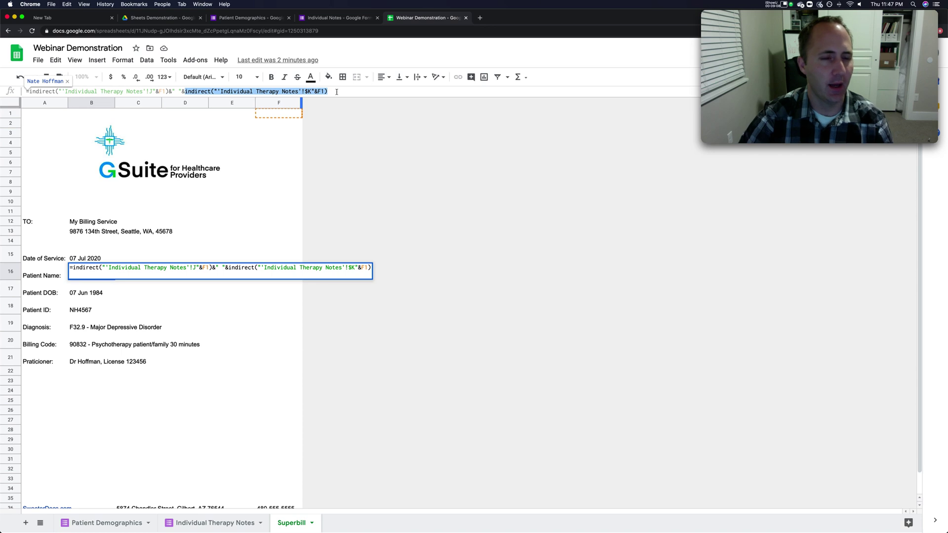
click(71, 92)
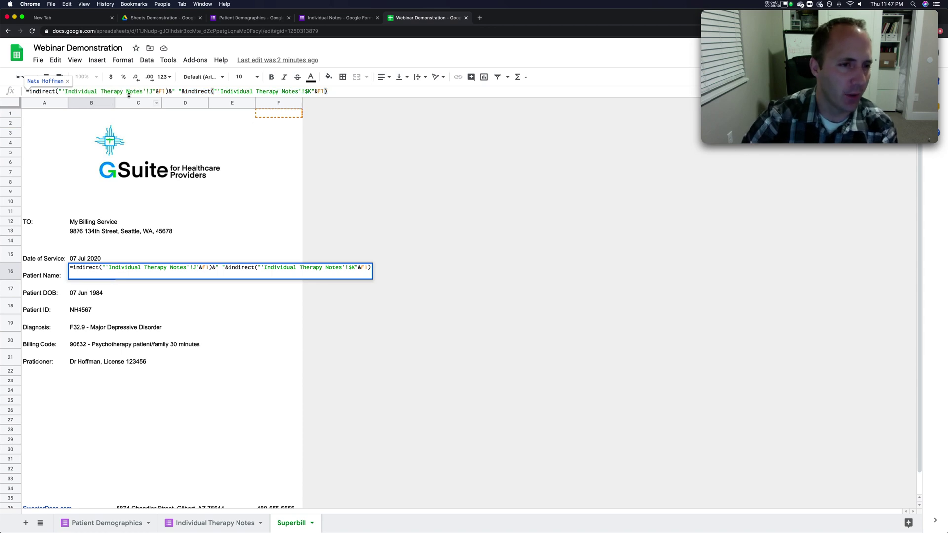
double_click(176, 93)
click(172, 92)
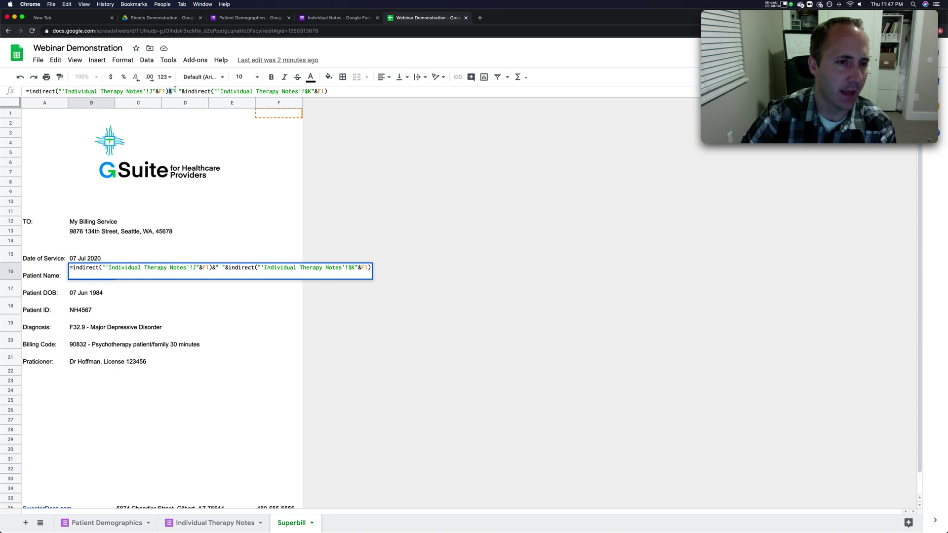
click(181, 92)
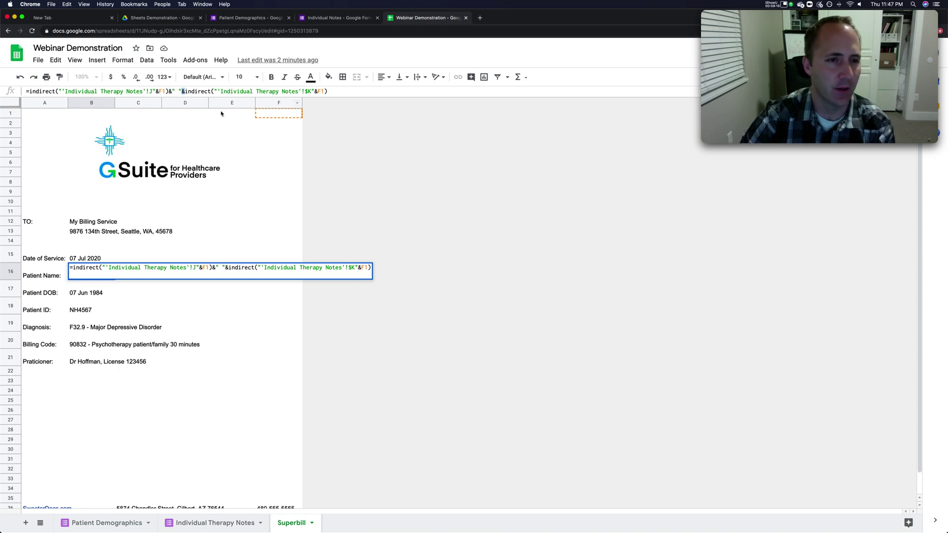
Step: Move the last-name reference indirect("'Individual Therapy Notes'!$K"&F1) to the start of the Patient Name formula in B16
click(216, 92)
key(End)
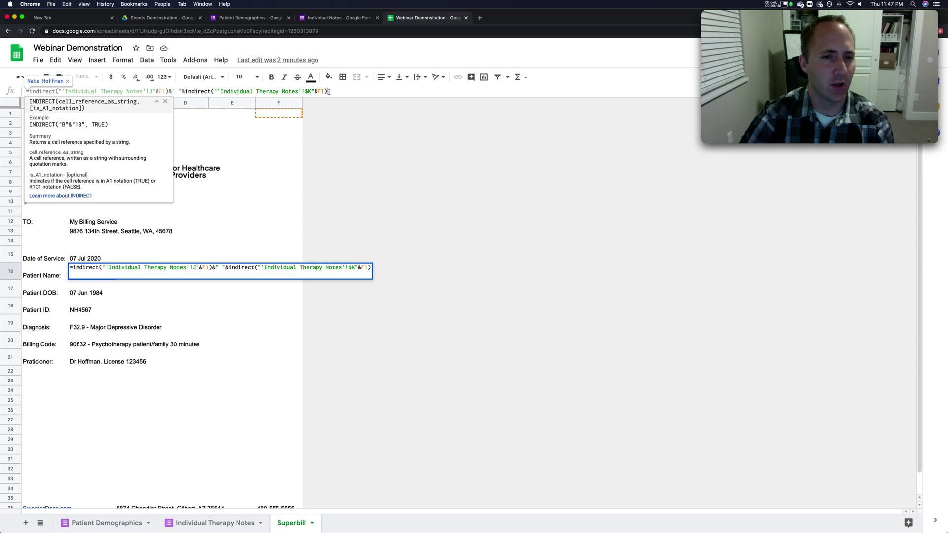
shift+click(185, 92)
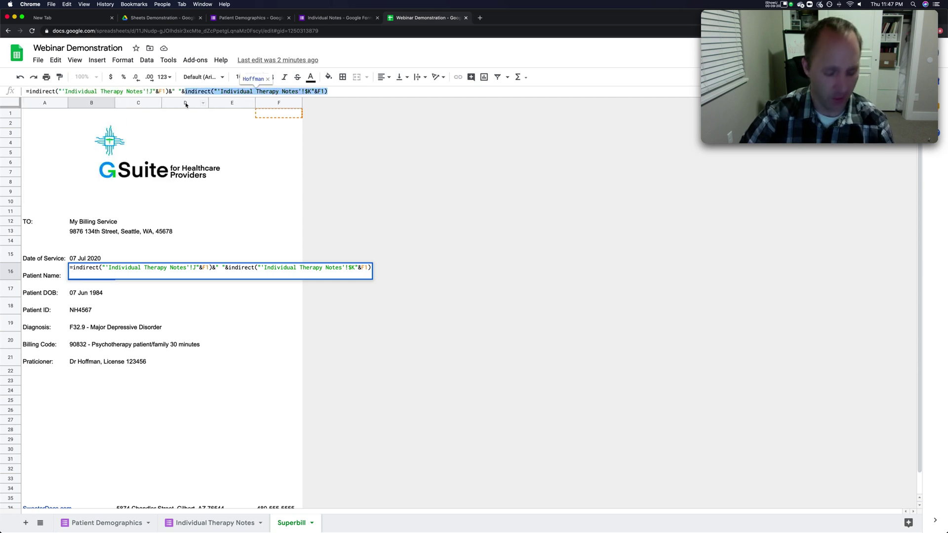
key(super+x)
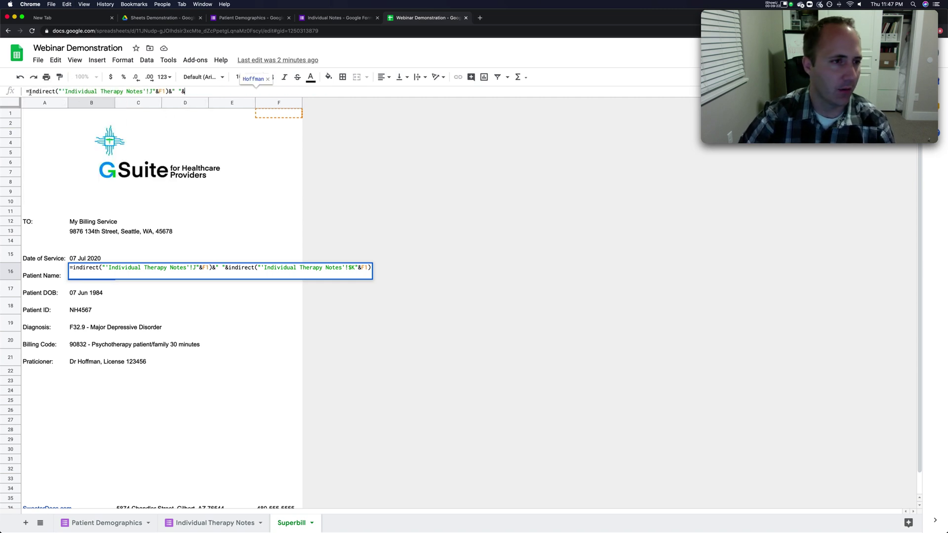
key(super+v)
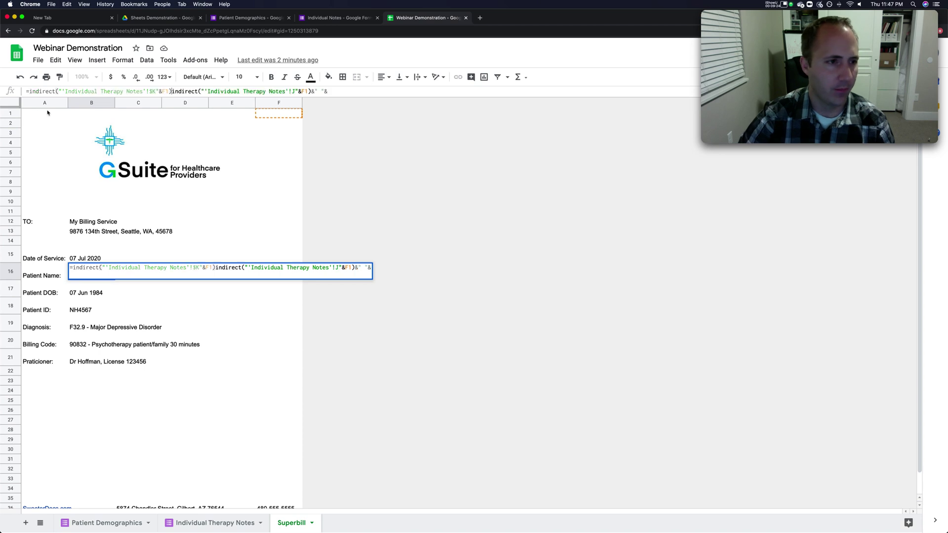
Step: Move the &" "& joiner between the two INDIRECT references in B16 and add a comma before its space
drag(318, 91, 314, 101)
key(super+x)
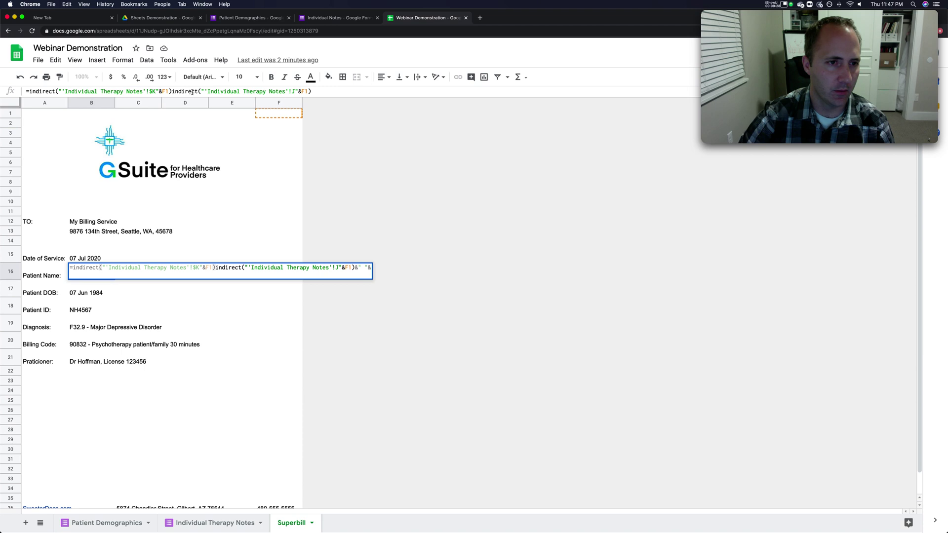
click(172, 91)
key(super+v)
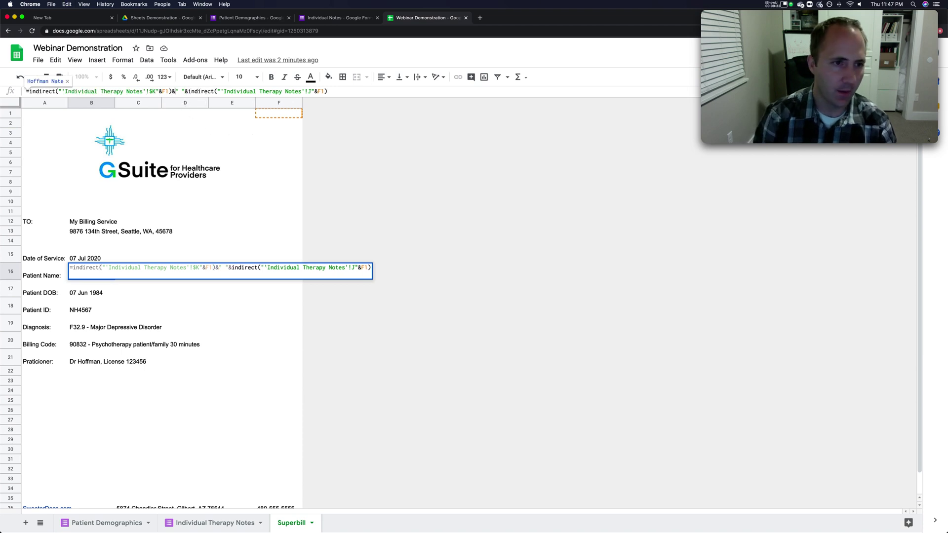
key(Return)
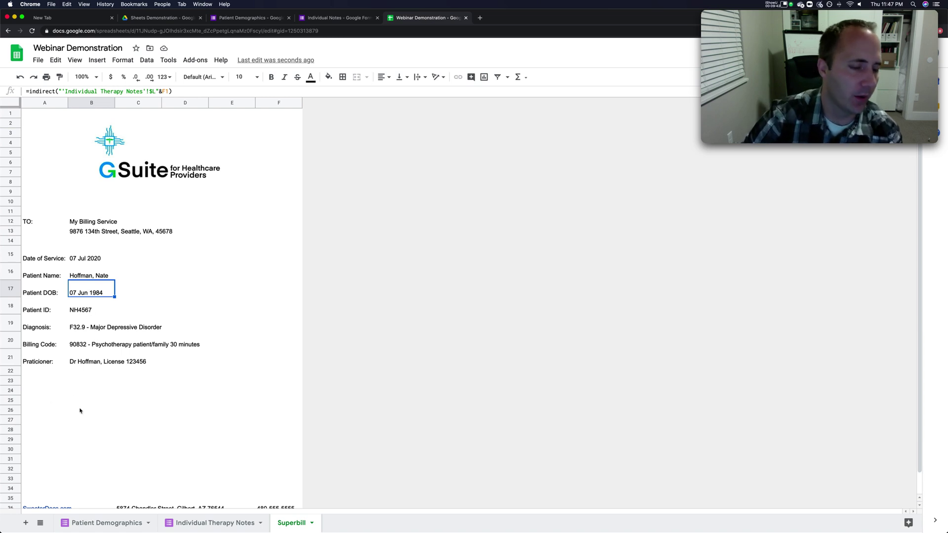
Step: Try to copy the insurance headers, starting with Policy Name in M1, from Individual Therapy Notes into Superbill cell A23
click(212, 523)
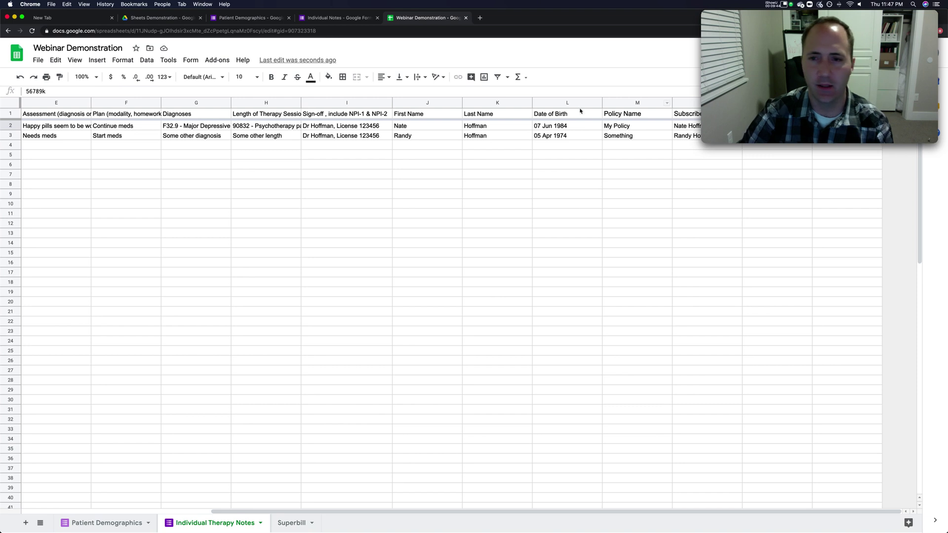
click(637, 103)
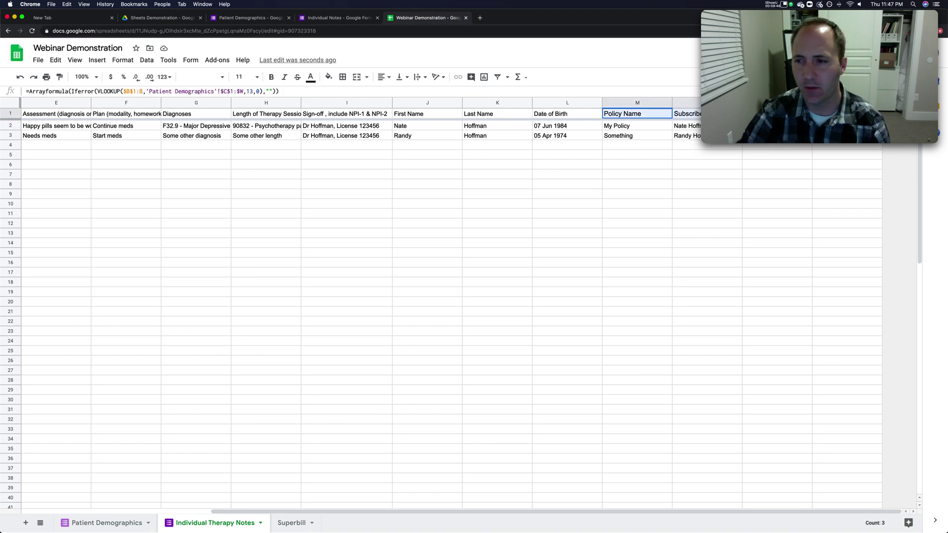
click(291, 522)
click(36, 373)
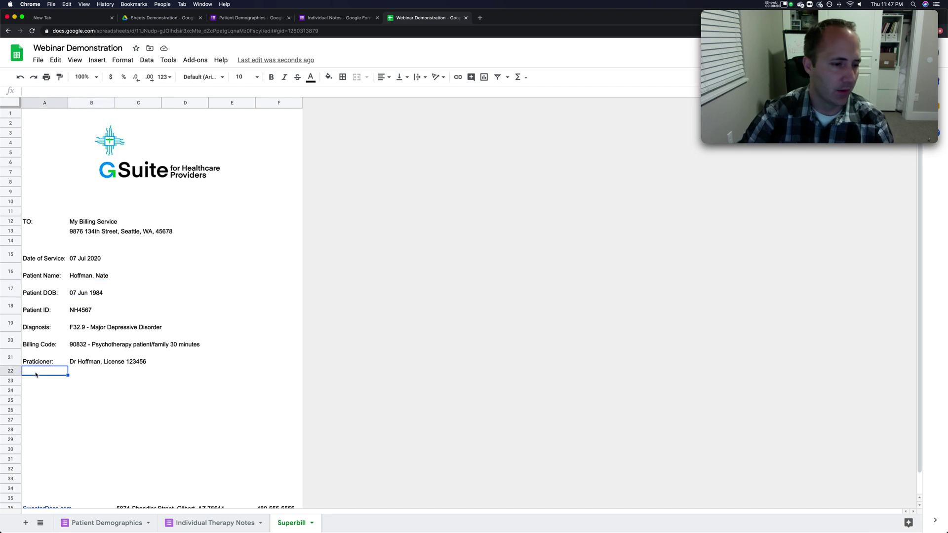
click(38, 378)
click(39, 375)
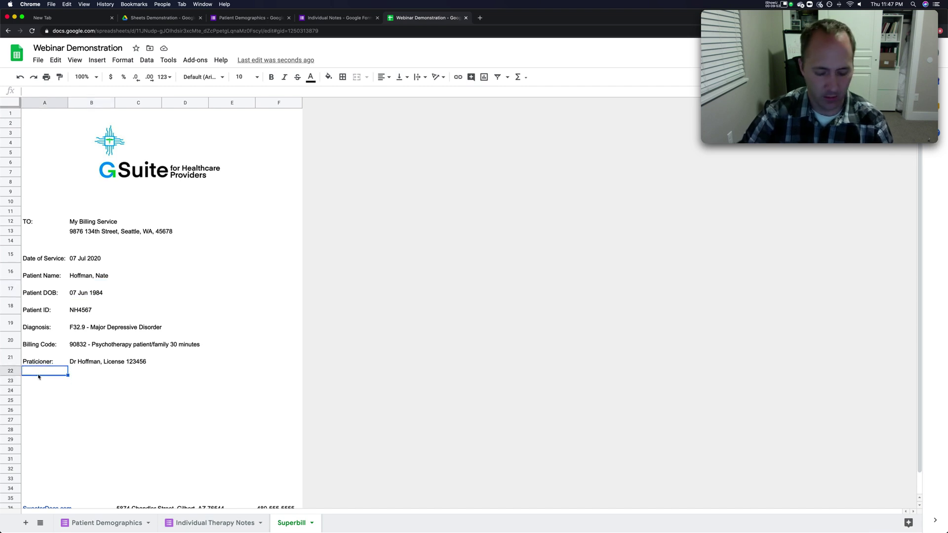
click(38, 381)
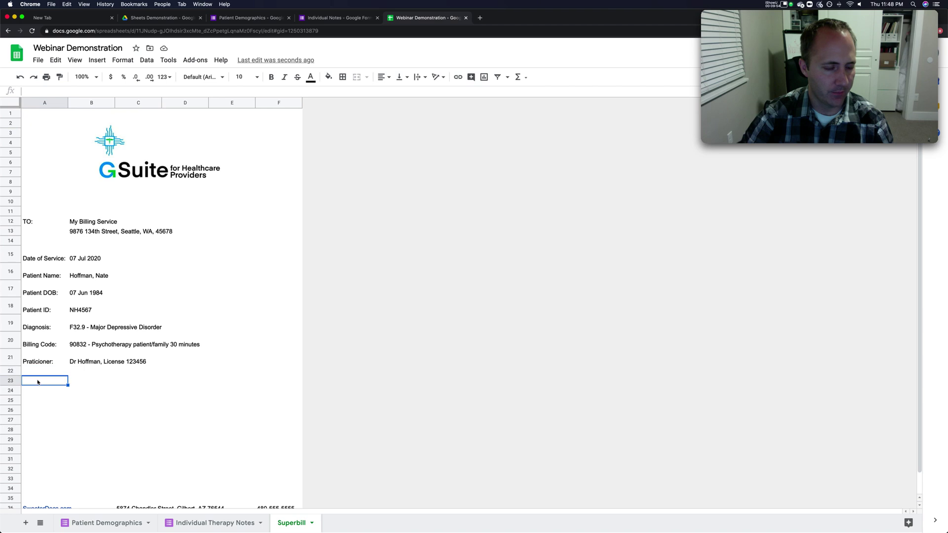
key(super+v)
key(super+z)
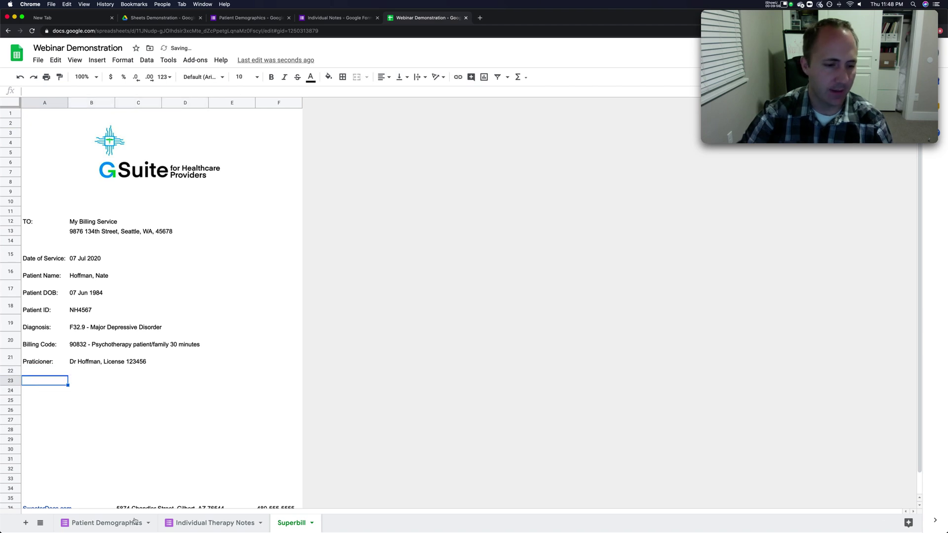
click(194, 525)
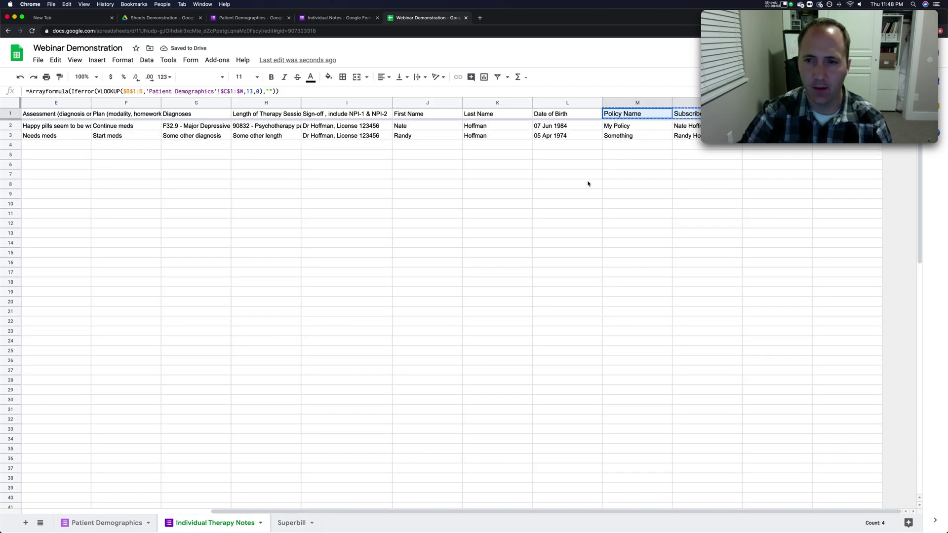
Step: Copy the Policy Name through Group # headers in O1:R1 of Patient Demographics into the Superbill sheet starting at A23
click(115, 521)
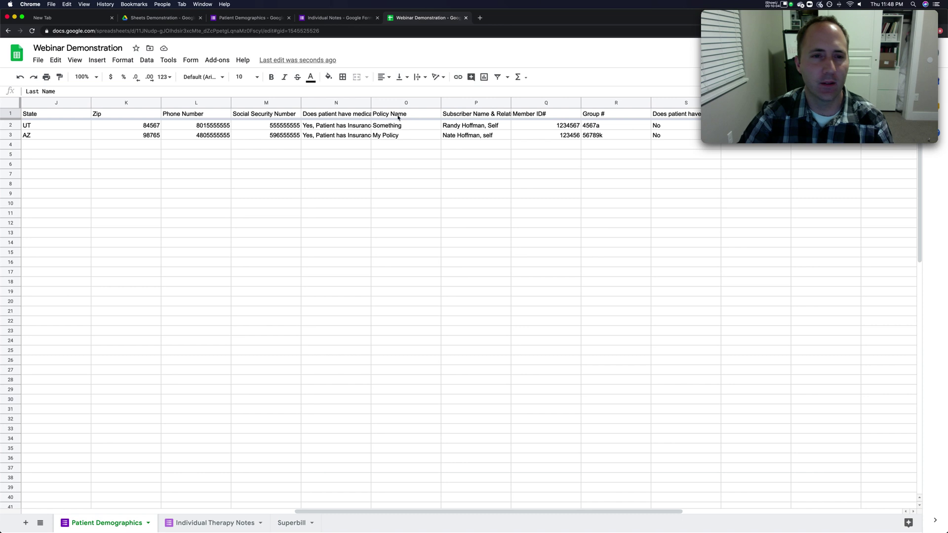
drag(401, 116, 603, 112)
key(super+c)
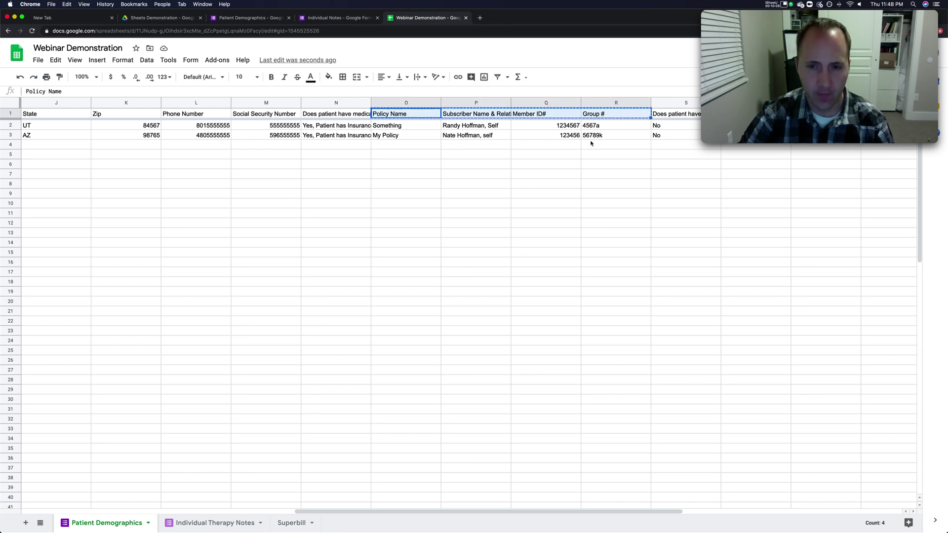
click(289, 526)
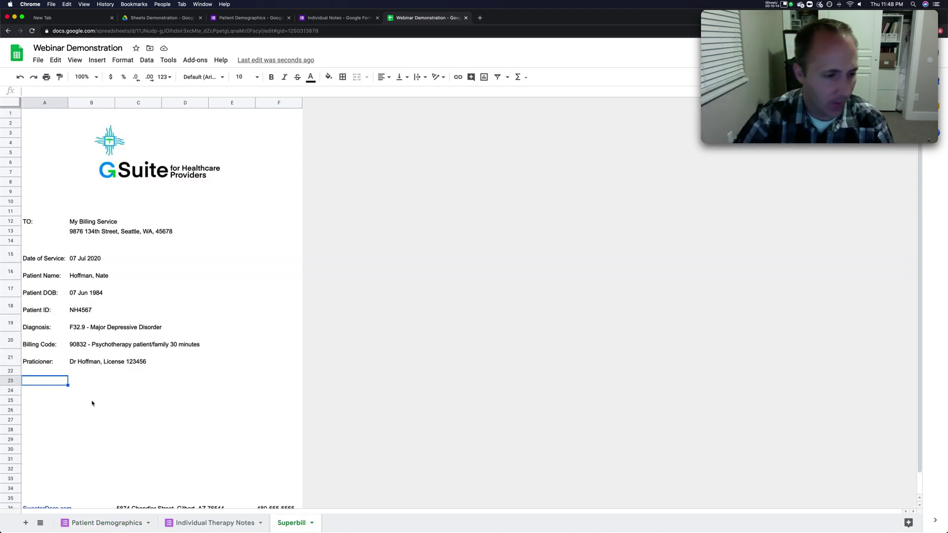
key(cmd+v)
Step: Move the Subscriber Name & Relationship label from B23 to A24 and the Member ID# label from C23 to A25
click(101, 381)
key(cmd+c)
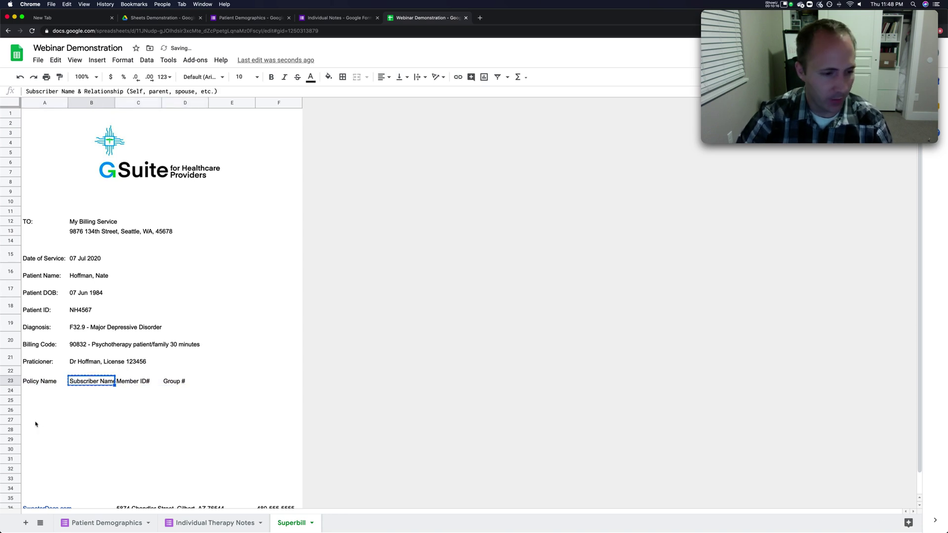
click(40, 392)
key(super+v)
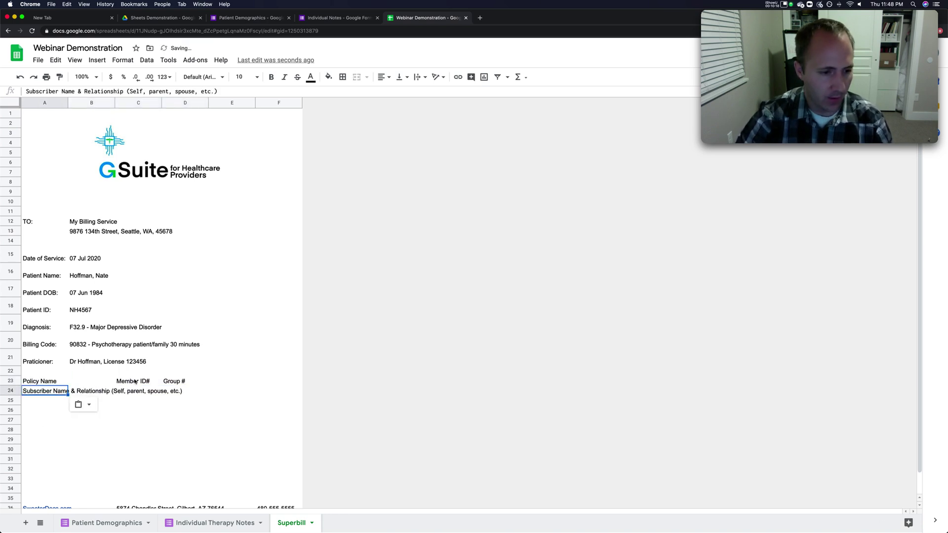
key(Up)
key(Right)
key(Right)
key(super+x)
click(35, 402)
key(super+v)
Step: Move the Group # label from D23 to A26, under Member ID#
key(Up)
key(Up)
key(Right)
key(Right)
key(Right)
key(super+x)
click(31, 410)
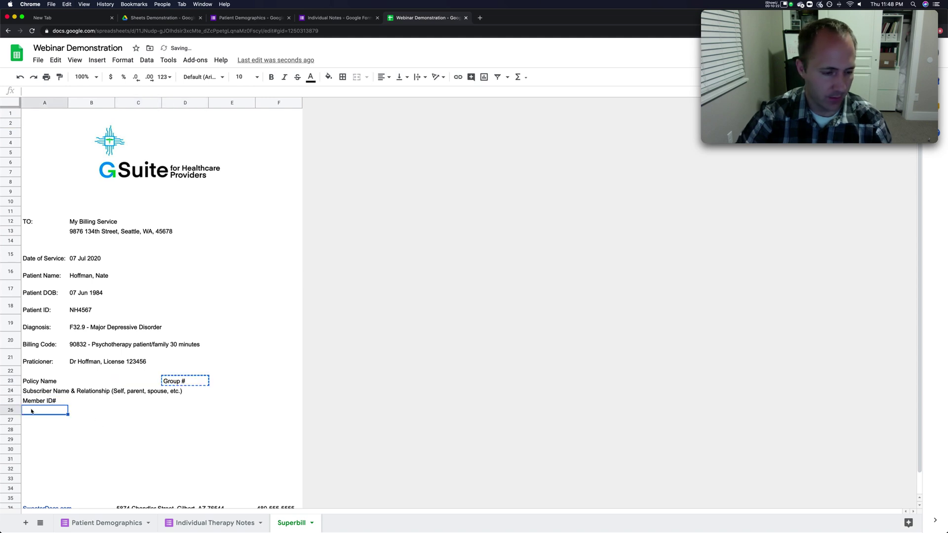
key(super+v)
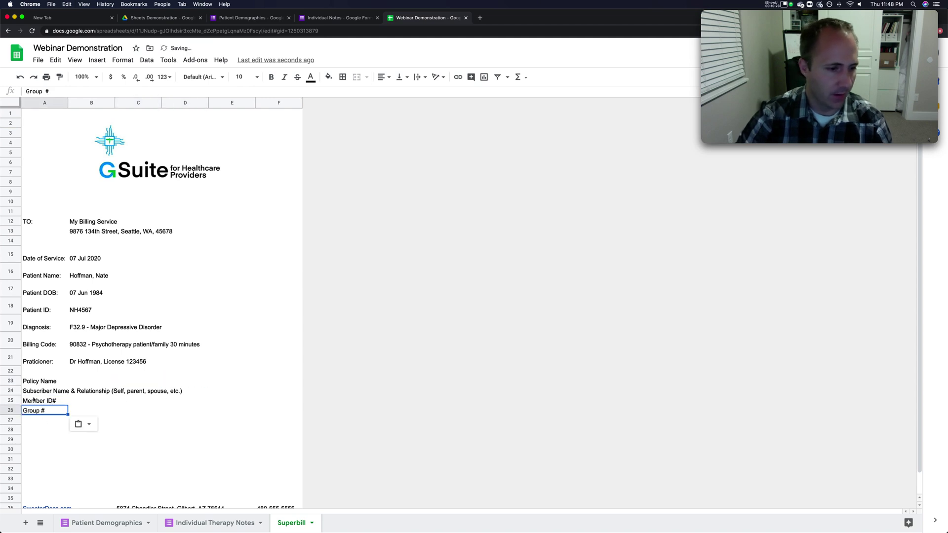
Step: Check the row height of the practitioner row, row 21
click(12, 359)
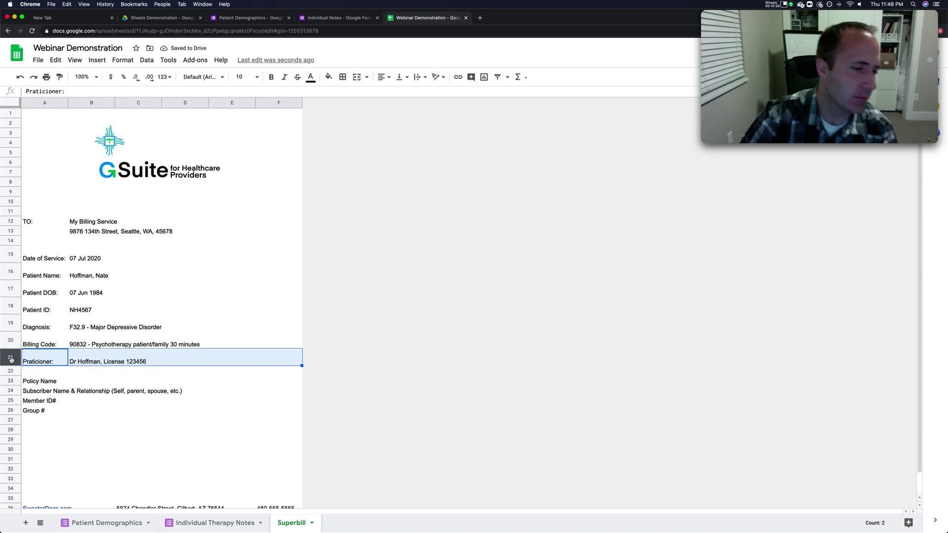
right_click(11, 359)
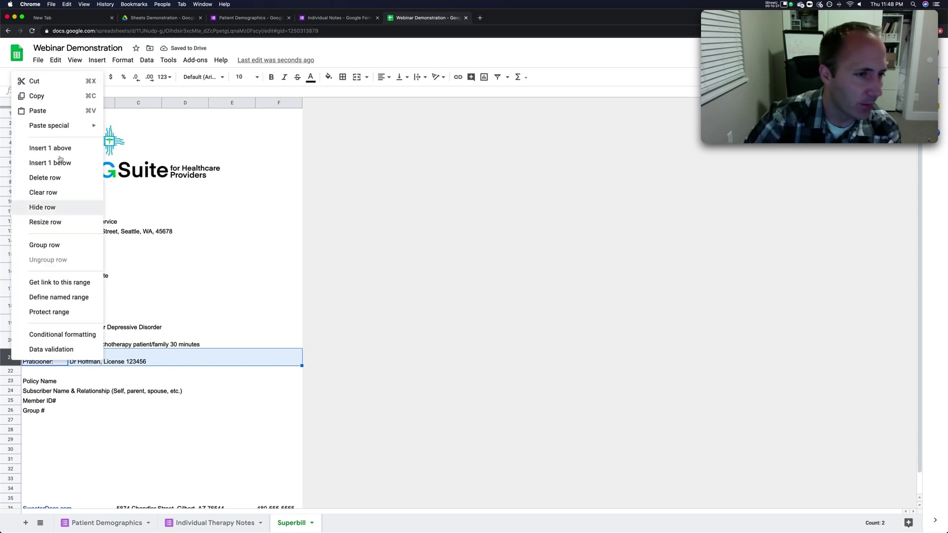
click(71, 227)
click(499, 330)
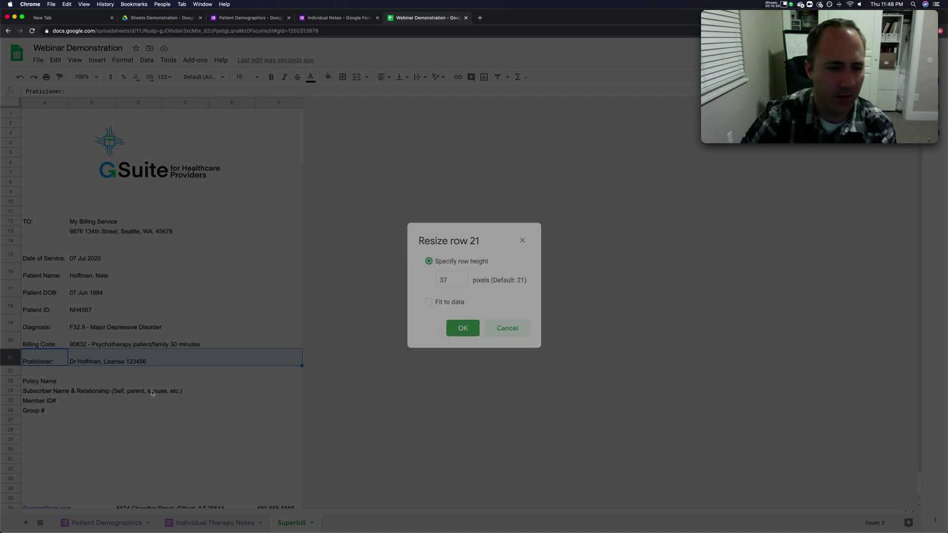
Step: Set the height of rows 23 to 26 to 37 pixels
drag(11, 382, 11, 410)
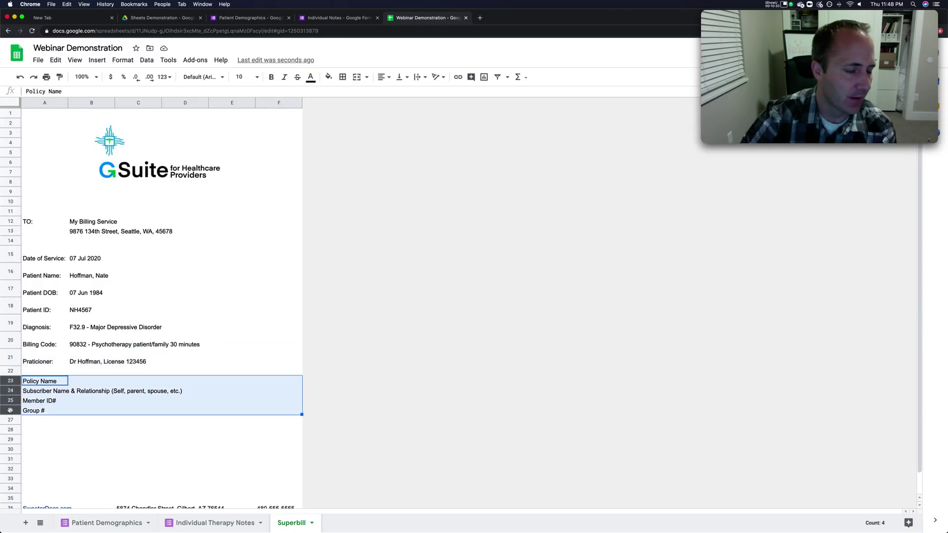
right_click(10, 410)
click(64, 271)
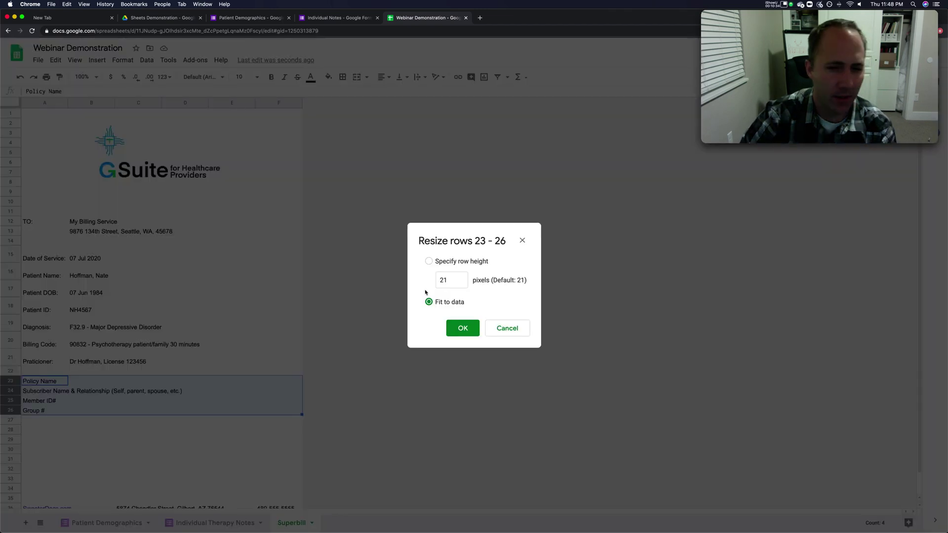
click(455, 282)
text(37)
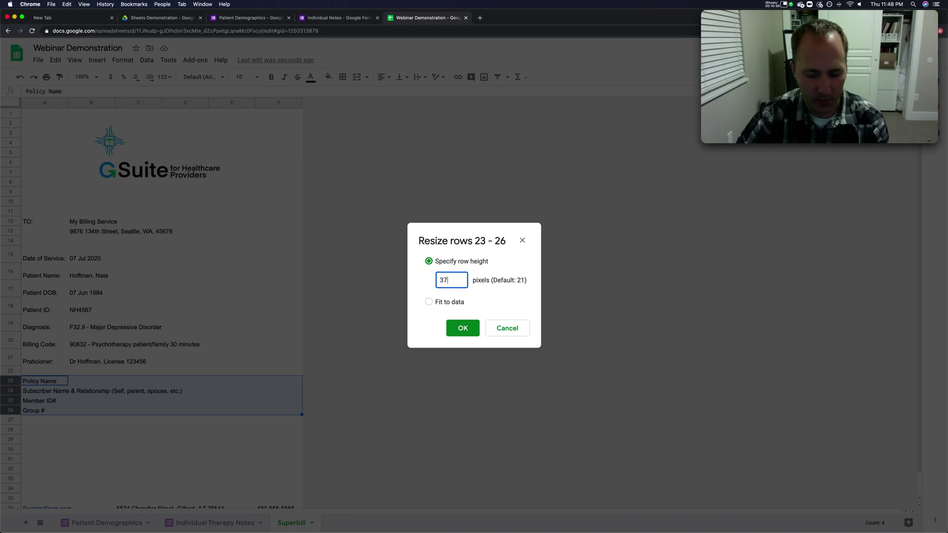
click(468, 334)
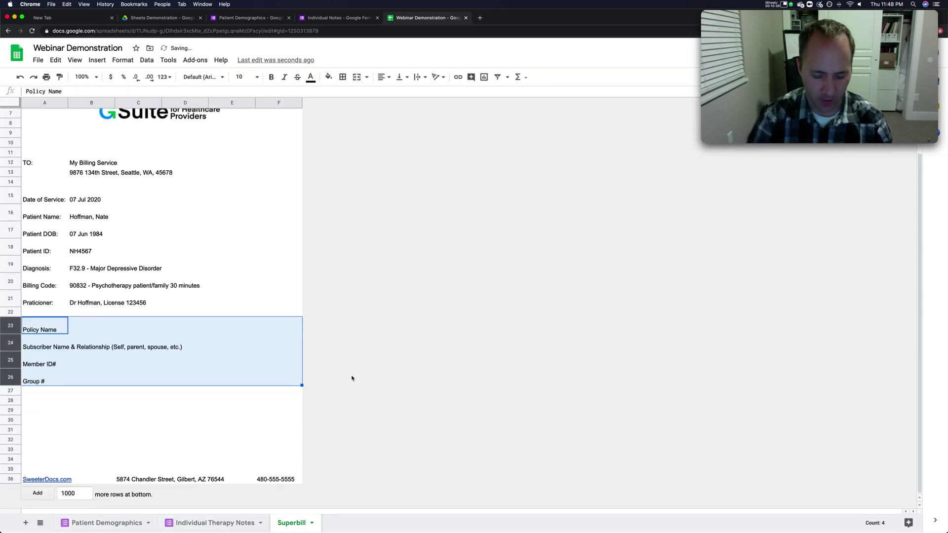
Step: Check the superbill's page layout in the print preview
key(super+p)
scroll(453, 340, down, 5)
scroll(494, 333, up, 5)
key(Escape)
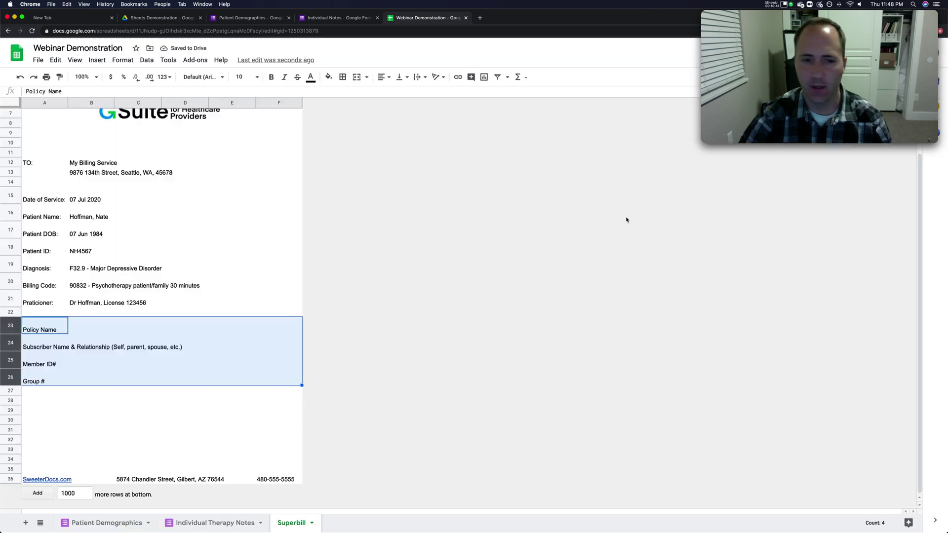
Step: Delete the empty row 29 and check the print preview again
right_click(16, 411)
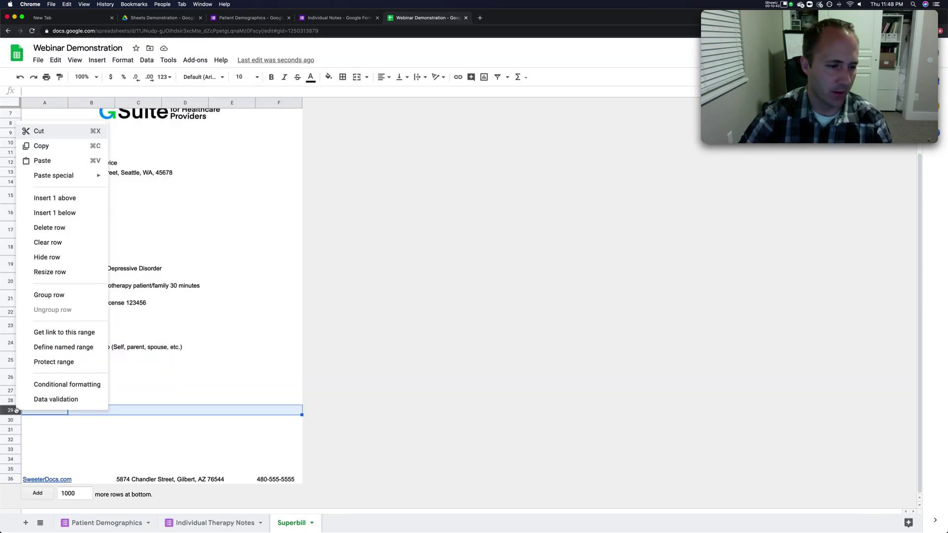
click(54, 229)
key(super+p)
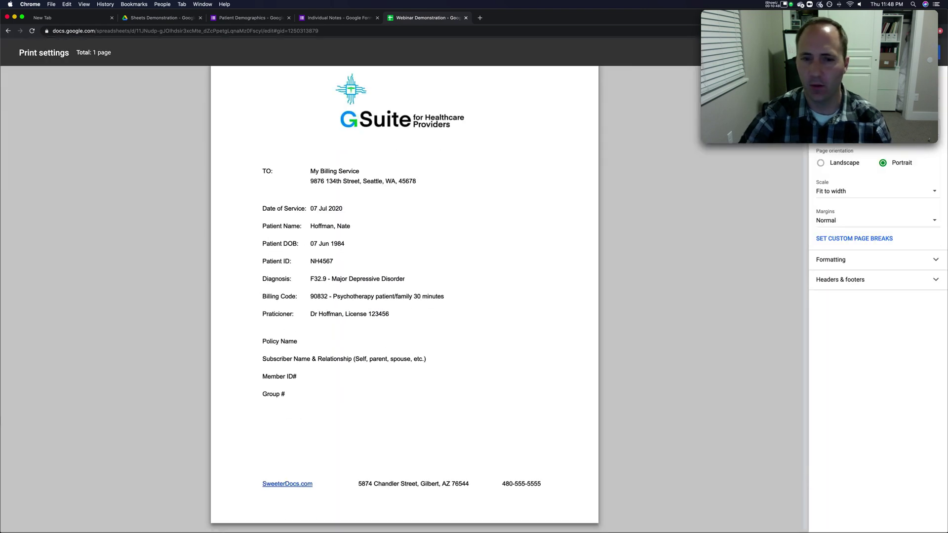
key(Escape)
Step: Shorten the label in A24 to "Subscriber Name & Relationship" by removing the parenthetical text
click(121, 357)
click(36, 360)
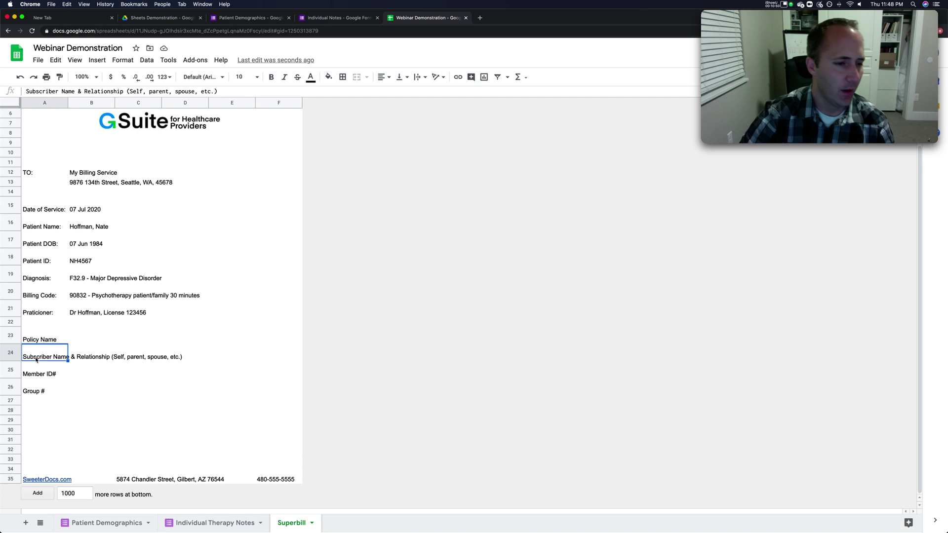
key(Return)
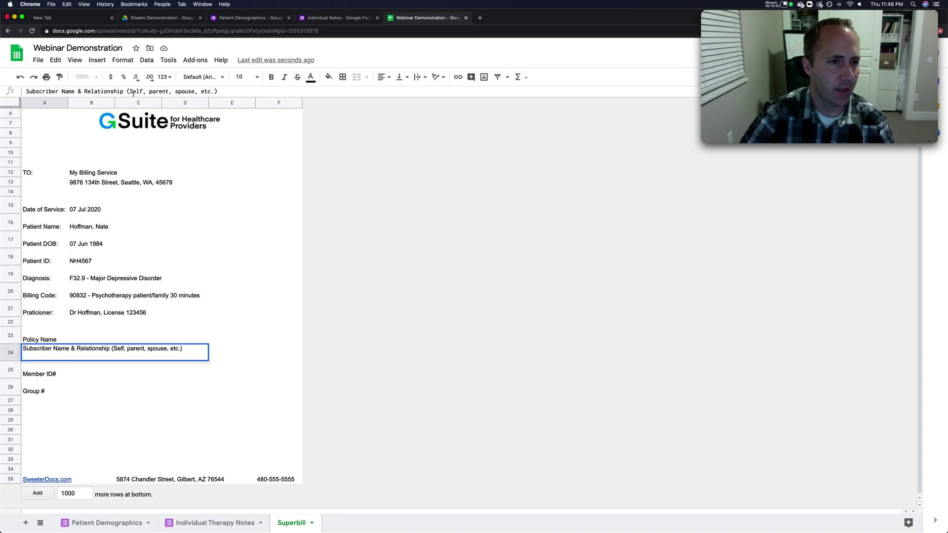
drag(128, 92, 257, 92)
key(BackSpace)
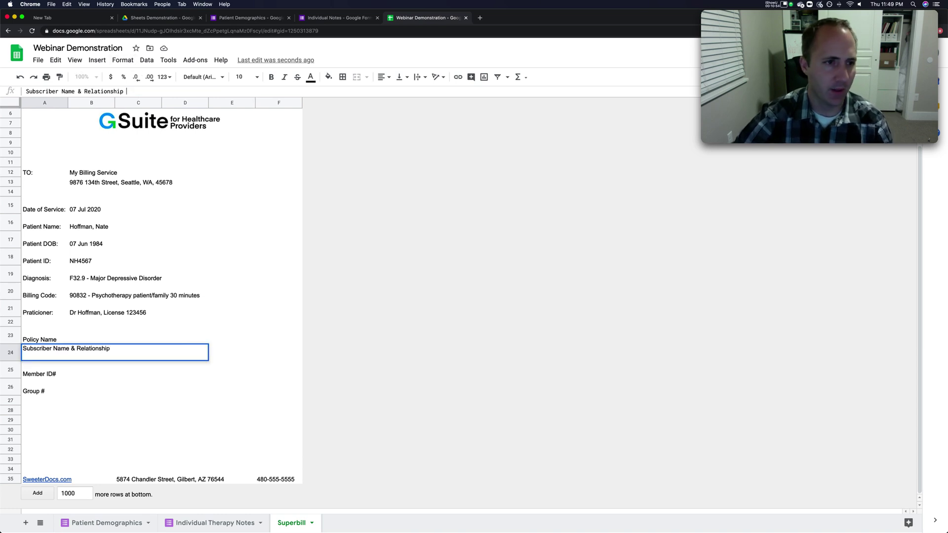
key(Return)
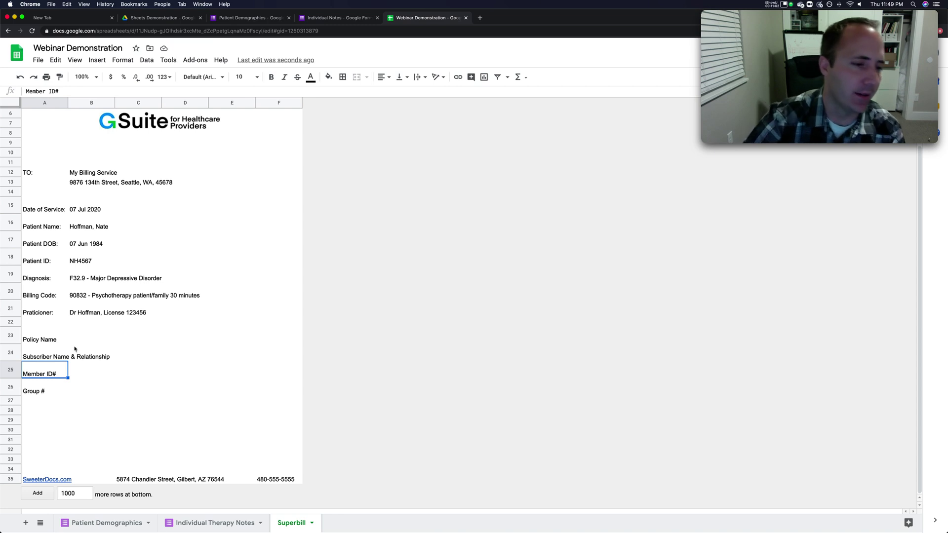
Step: Add a colon to the end of the Policy Name and Subscriber Name & Relationship labels in A23 and A24
click(53, 342)
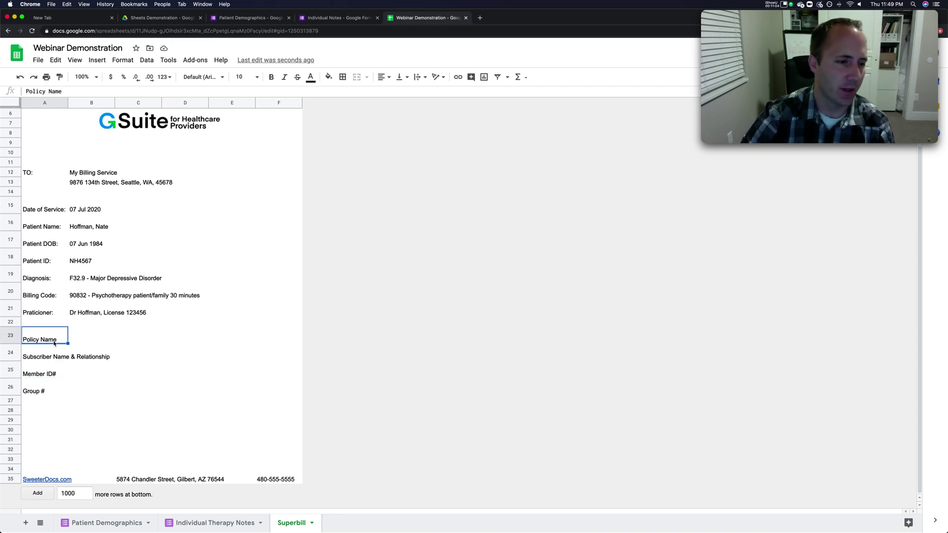
double_click(62, 341)
text(:)
click(52, 359)
double_click(95, 351)
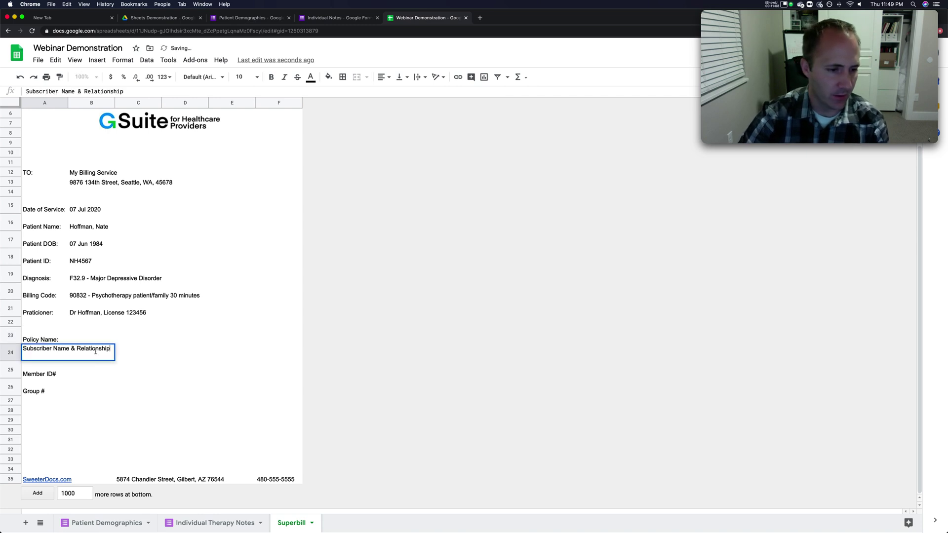
key(Return)
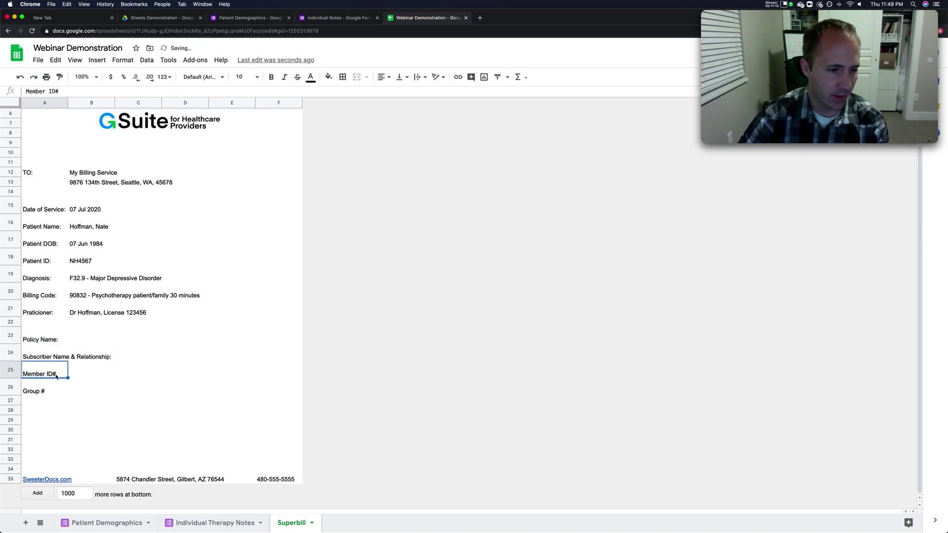
Step: Add a colon to the end of the Member ID# and Group # labels in A25 and A26
key(Return)
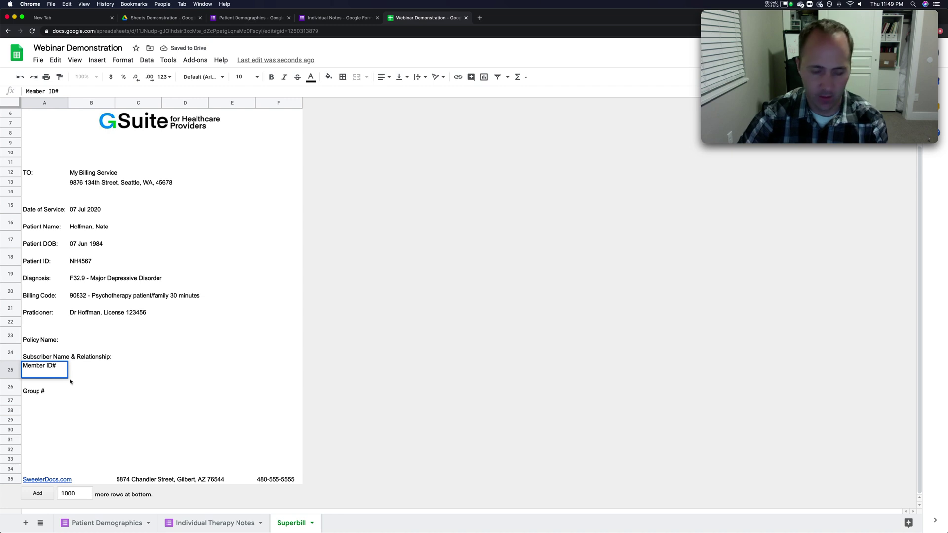
text(:)
click(39, 393)
key(Return)
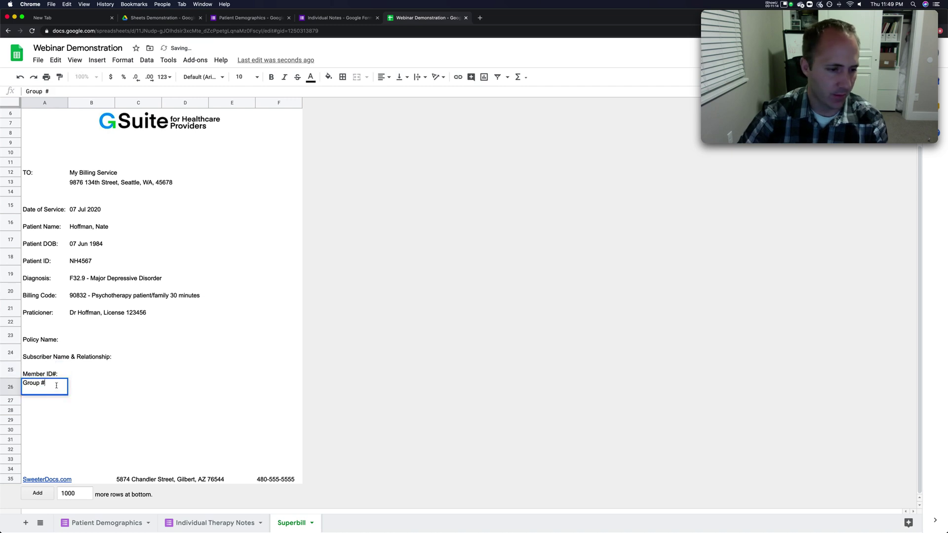
Step: Insert a space before the # sign in the A25 label so it reads "Member ID #:"
click(55, 378)
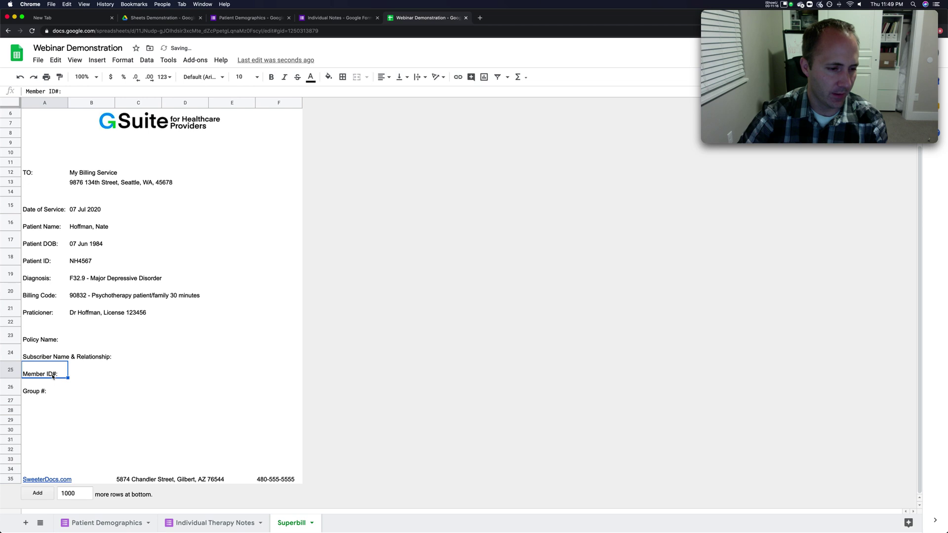
double_click(53, 377)
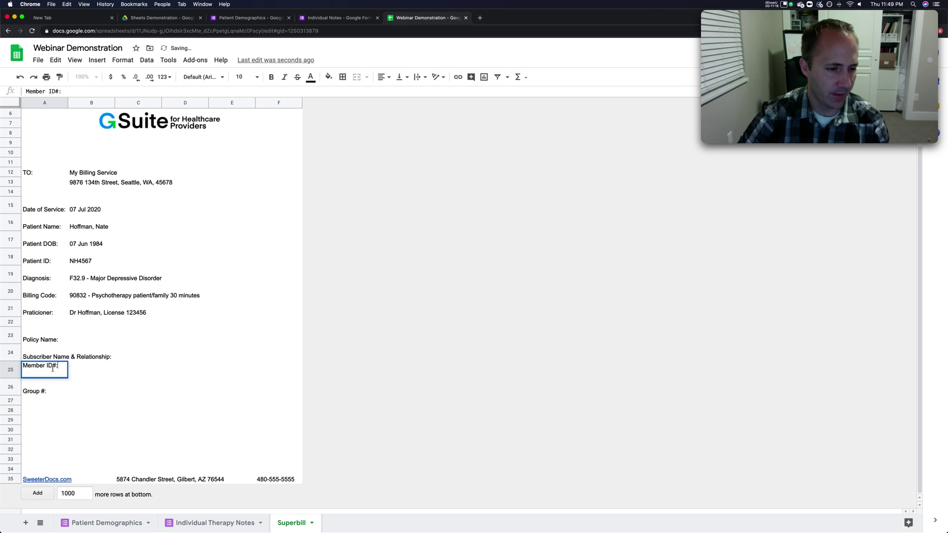
click(88, 388)
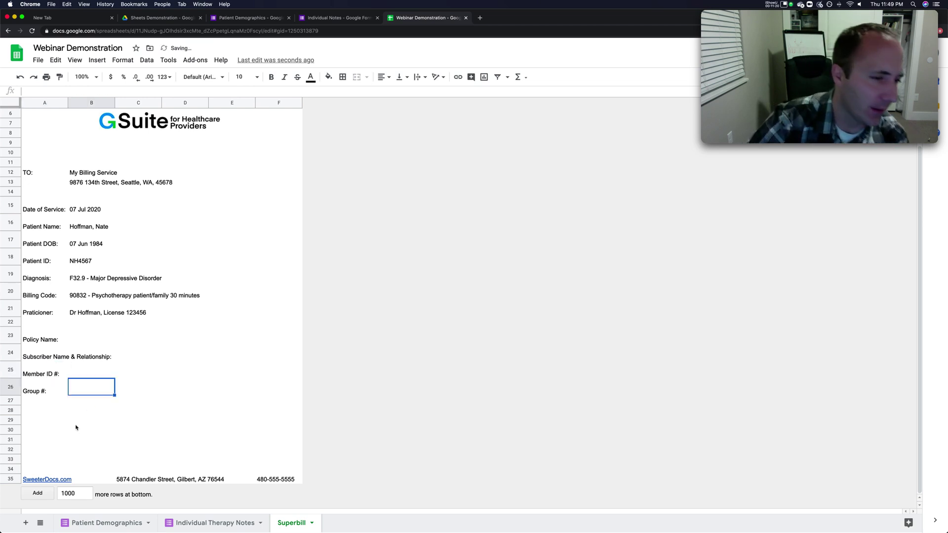
Step: Copy the practitioner's INDIRECT formula from B21 into B23, C24, B25 and B26 beside the insurance labels
click(77, 344)
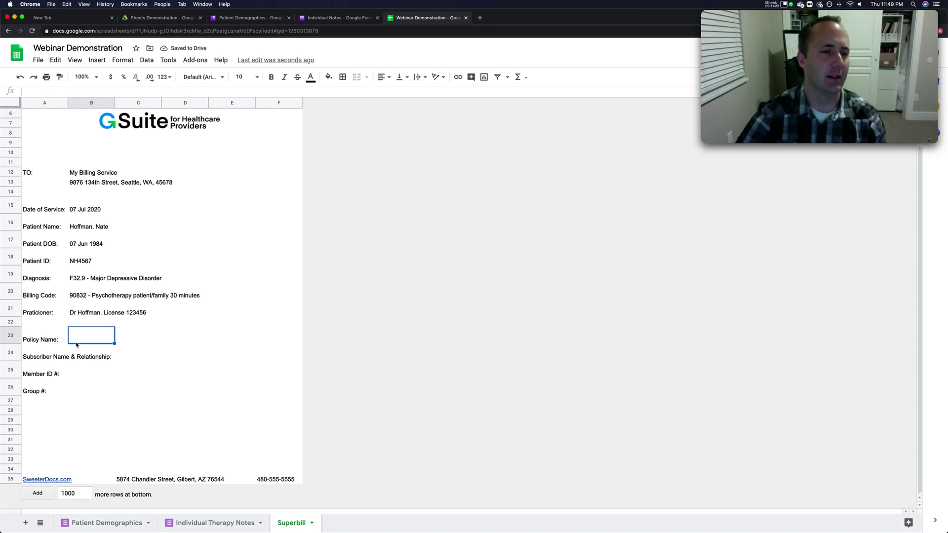
click(76, 315)
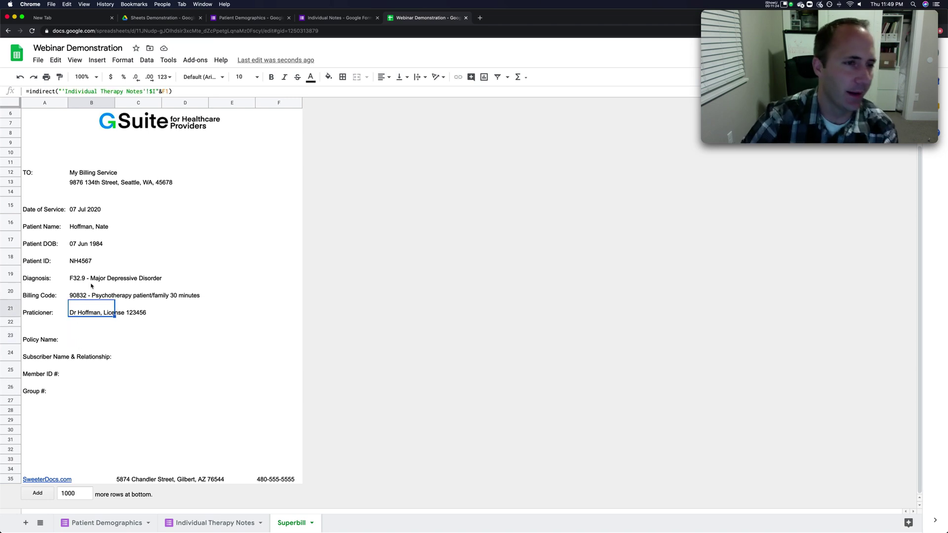
click(178, 92)
key(super+a)
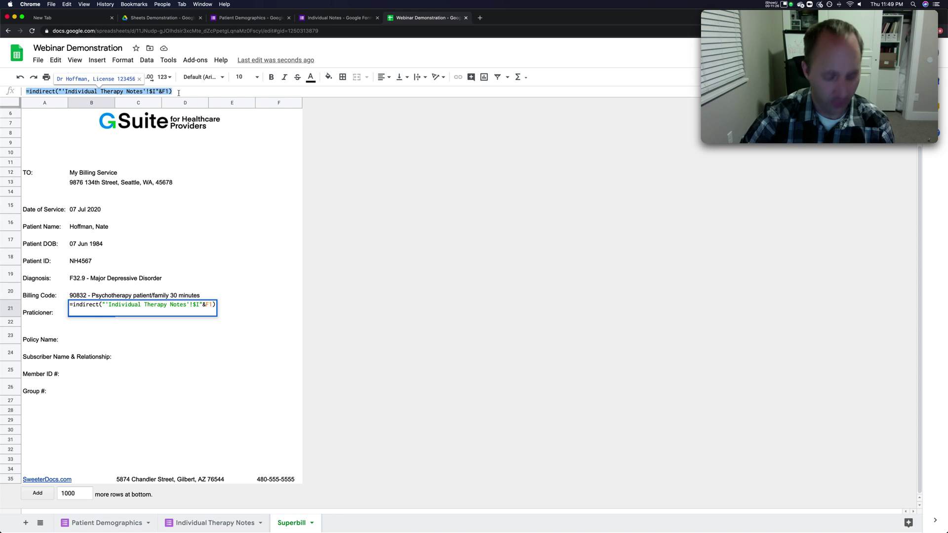
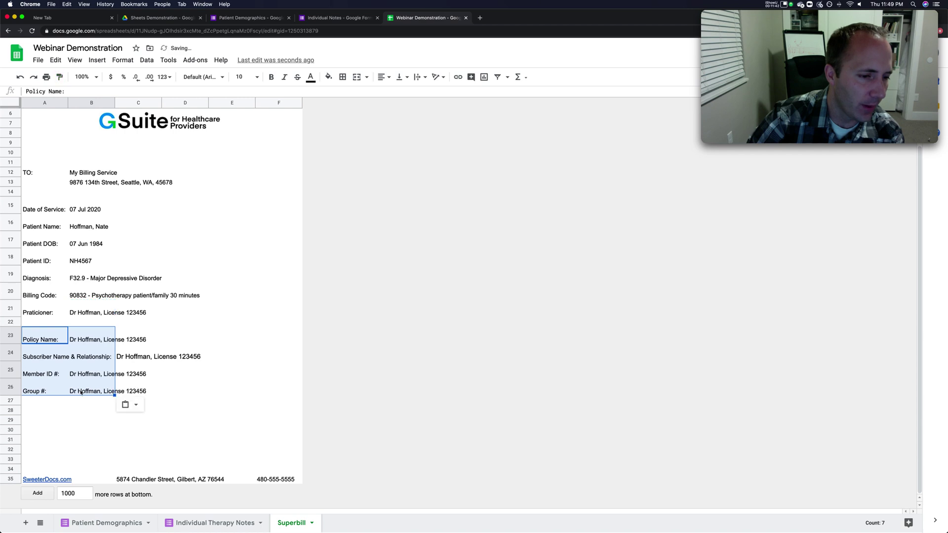
click(78, 429)
Step: Copy the cell formatting of the practitioner value in B21 onto C24
click(126, 354)
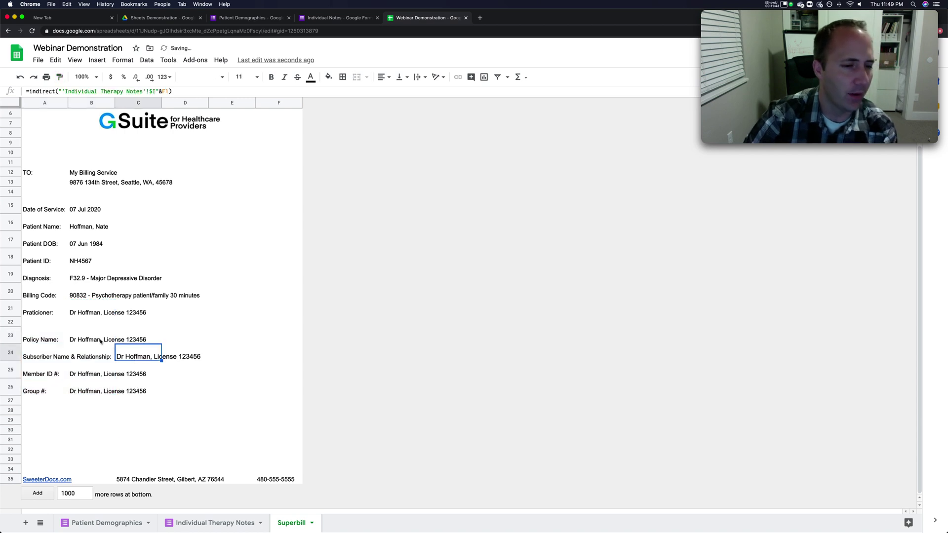
click(86, 311)
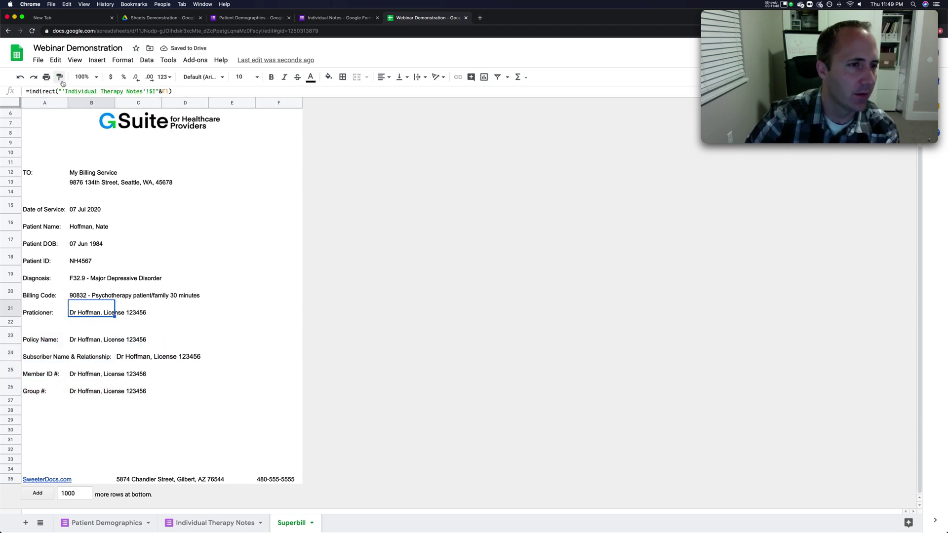
click(123, 358)
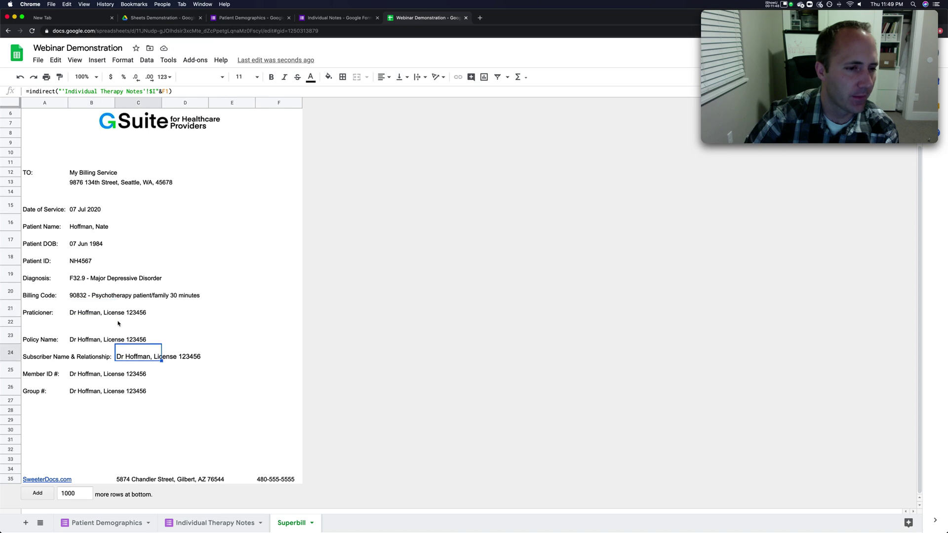
click(84, 312)
click(59, 77)
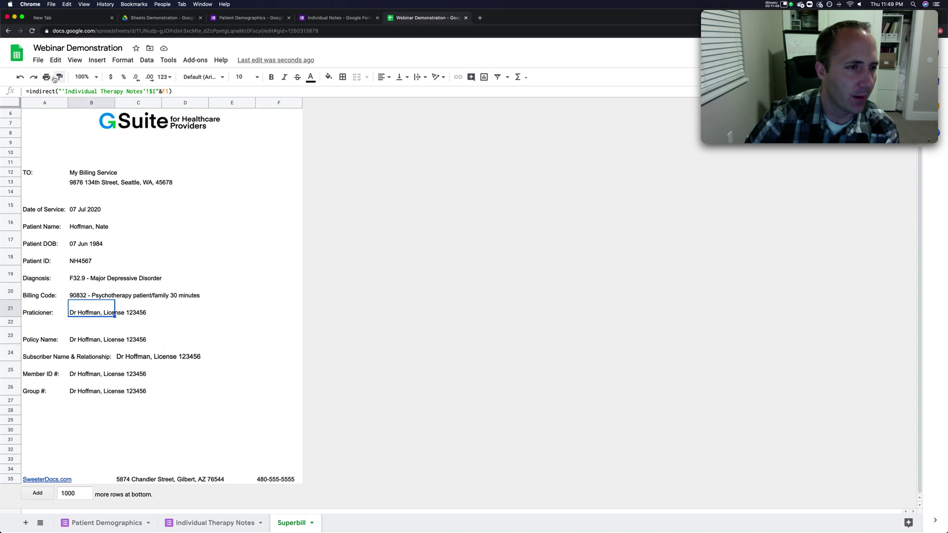
click(129, 359)
click(97, 429)
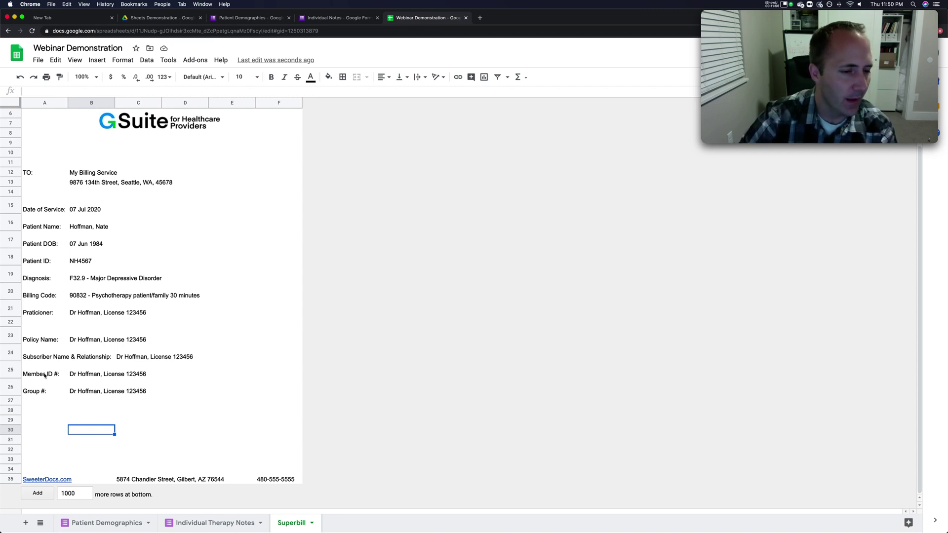
Step: Make the labels in A15:A26, from Date of Service to Group #, bold
drag(36, 209, 40, 387)
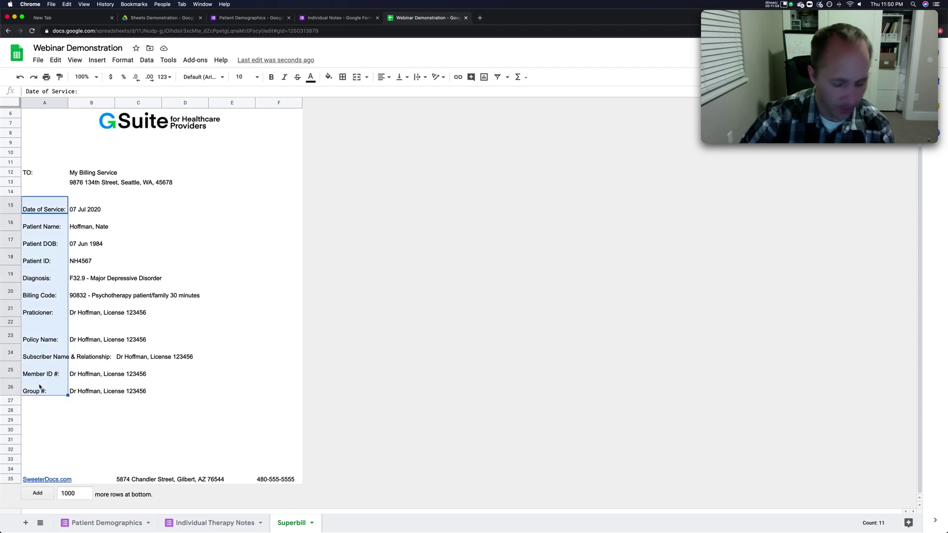
key(ctrl+b)
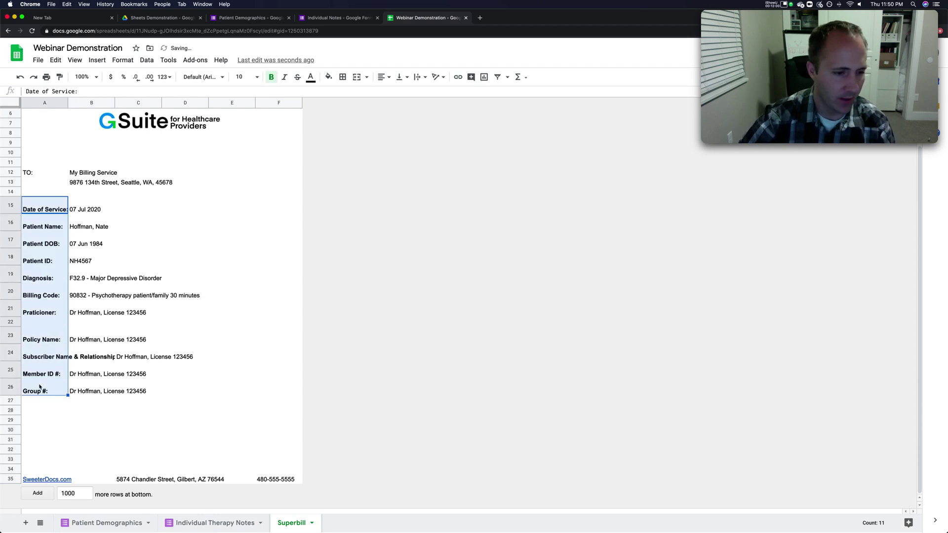
click(84, 359)
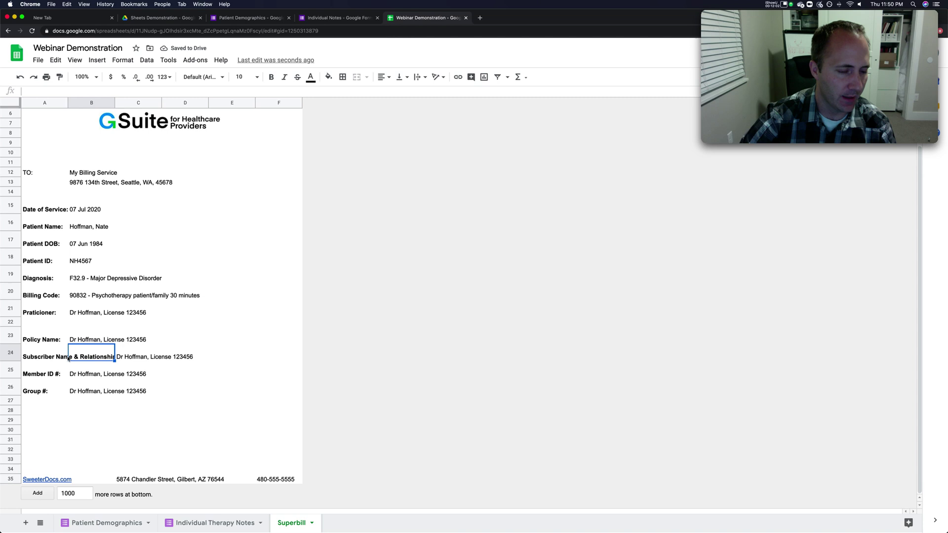
Step: Replace the ampersand in the A24 label with a comma so it reads "Subscriber Name, Relationship:"
click(44, 358)
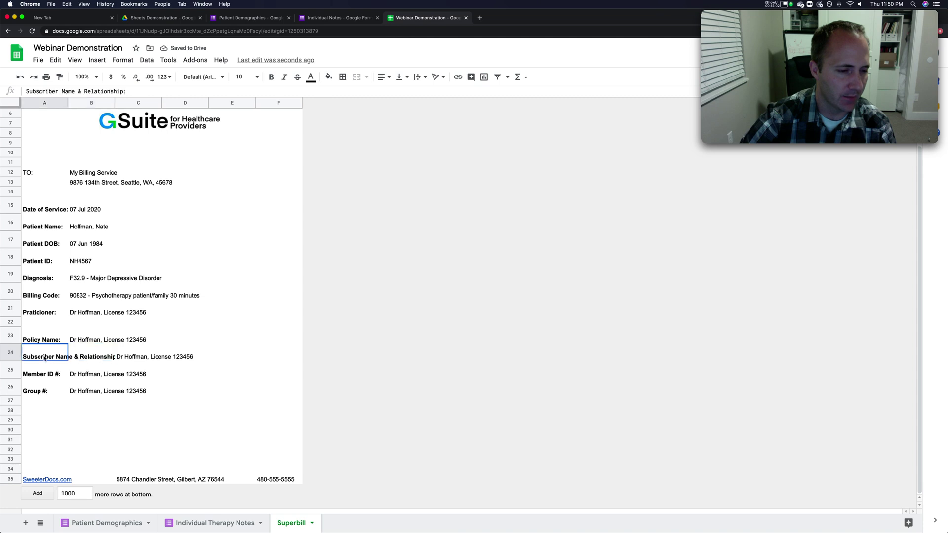
click(82, 91)
key(BackSpace)
key(BackSpace)
text(,)
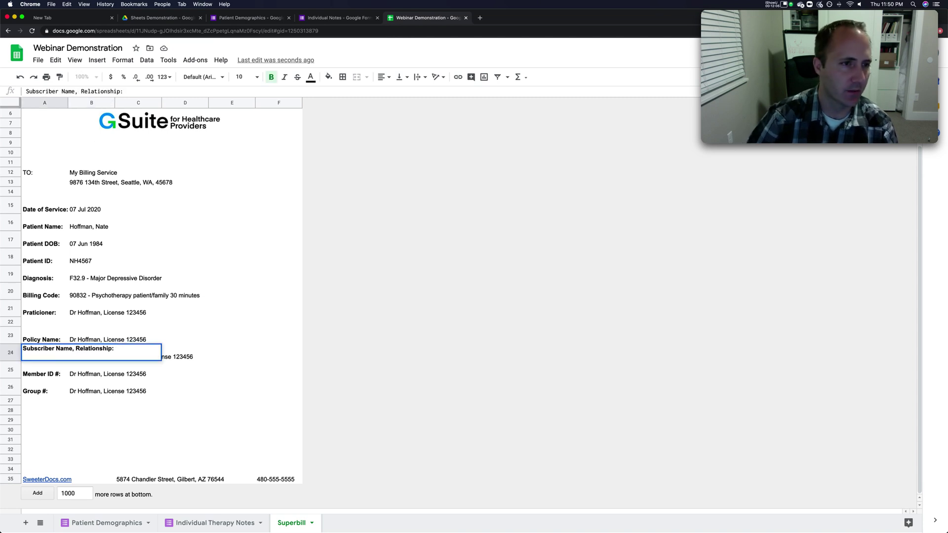
key(Return)
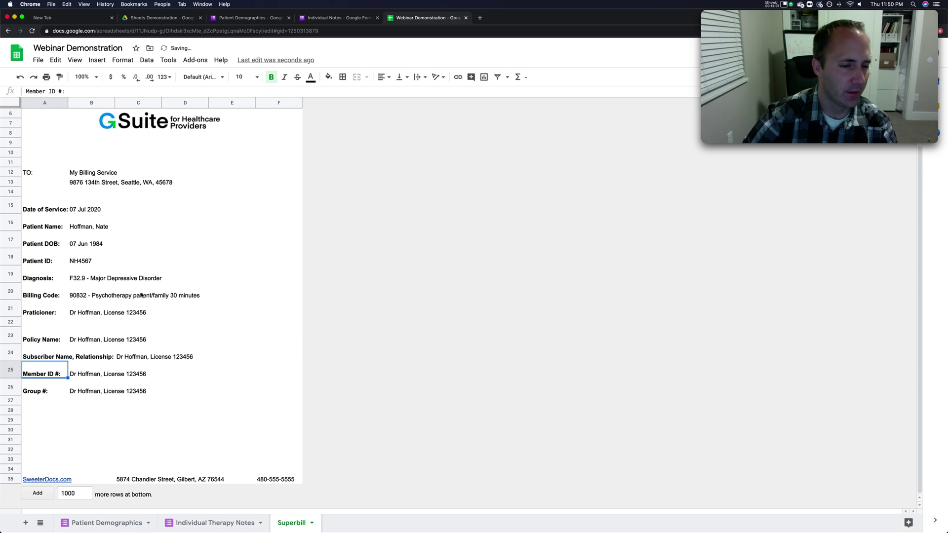
Step: Look up the Policy Name column in Individual Therapy Notes and point the superbill's B23 formula at column M
click(93, 343)
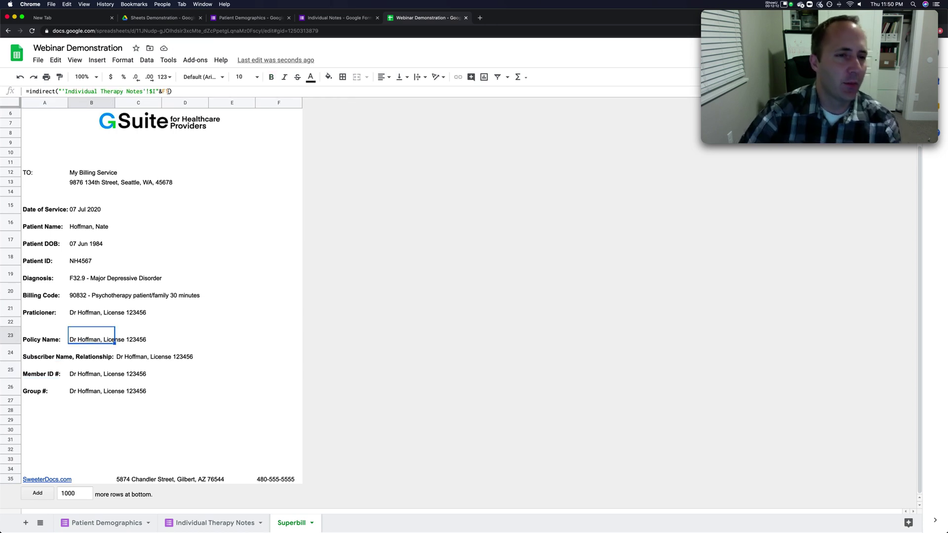
click(208, 526)
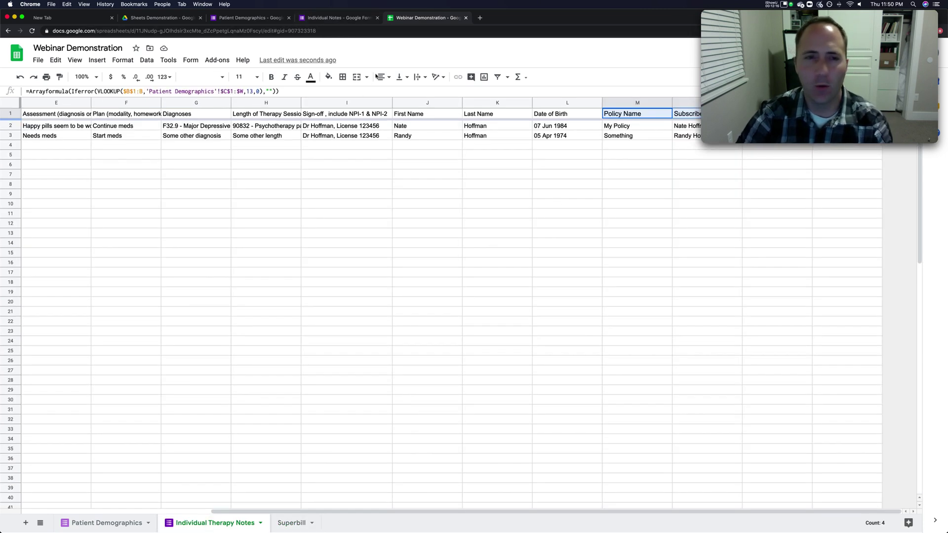
click(290, 523)
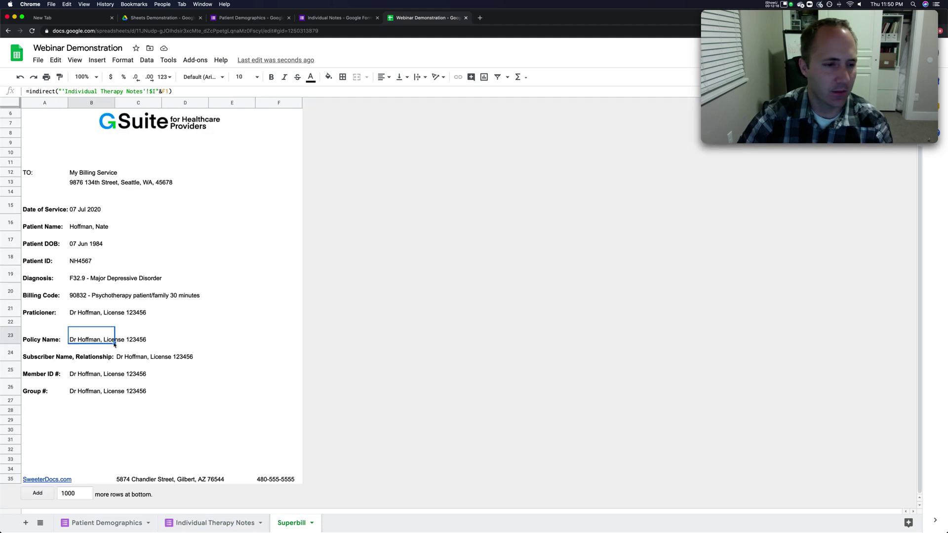
click(152, 92)
key(Return)
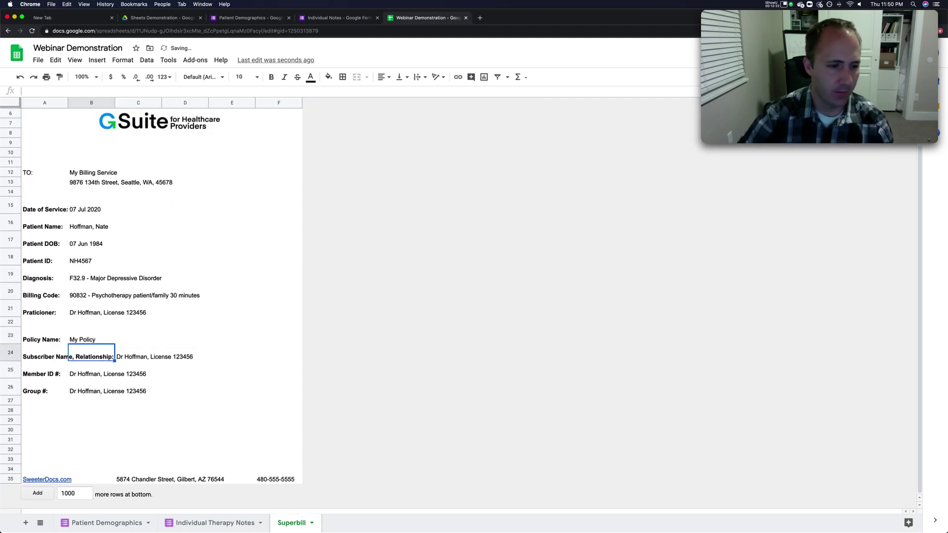
Step: Try pointing the Subscriber Name, Relationship formula in C24 at column P of Individual Therapy Notes
click(120, 361)
click(155, 92)
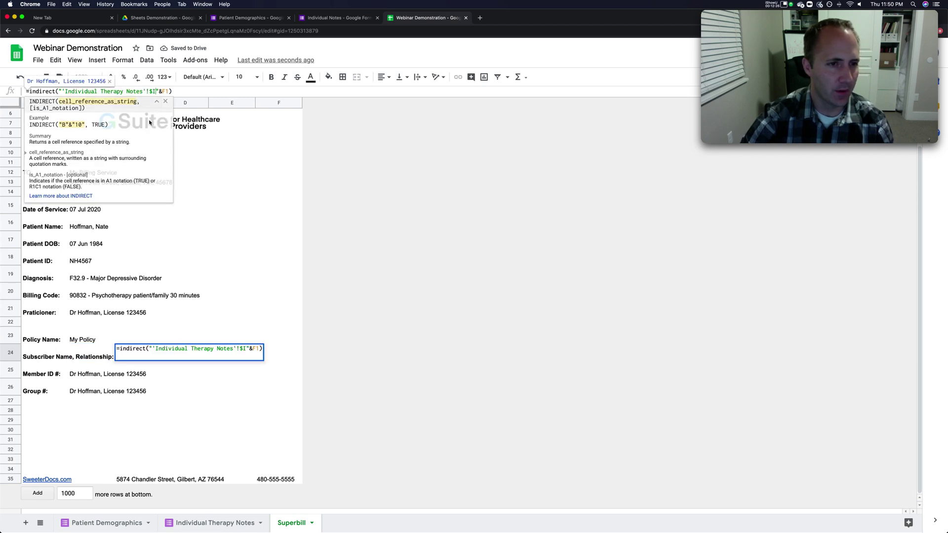
key(BackSpace)
text(J)
key(Return)
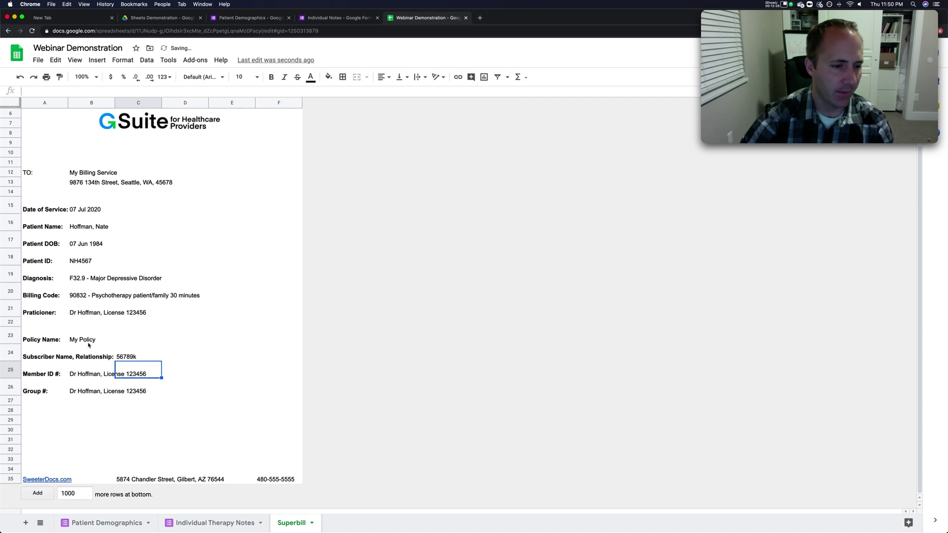
click(87, 375)
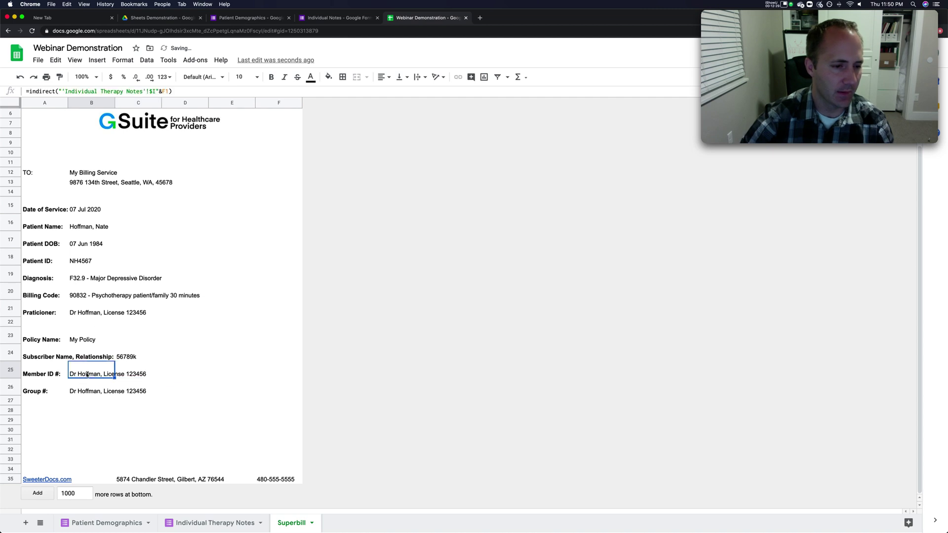
Step: Change the column reference in the C24 formula to N of Individual Therapy Notes
click(130, 358)
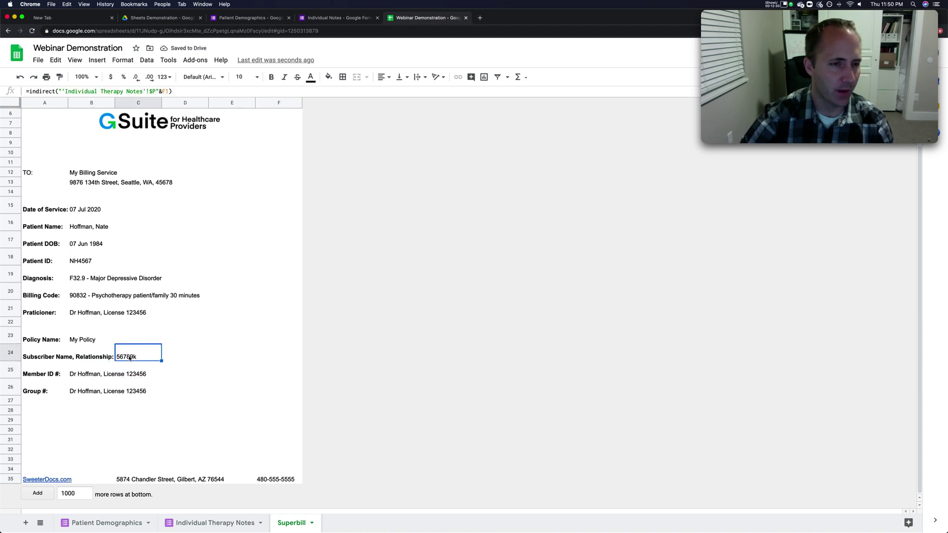
click(138, 92)
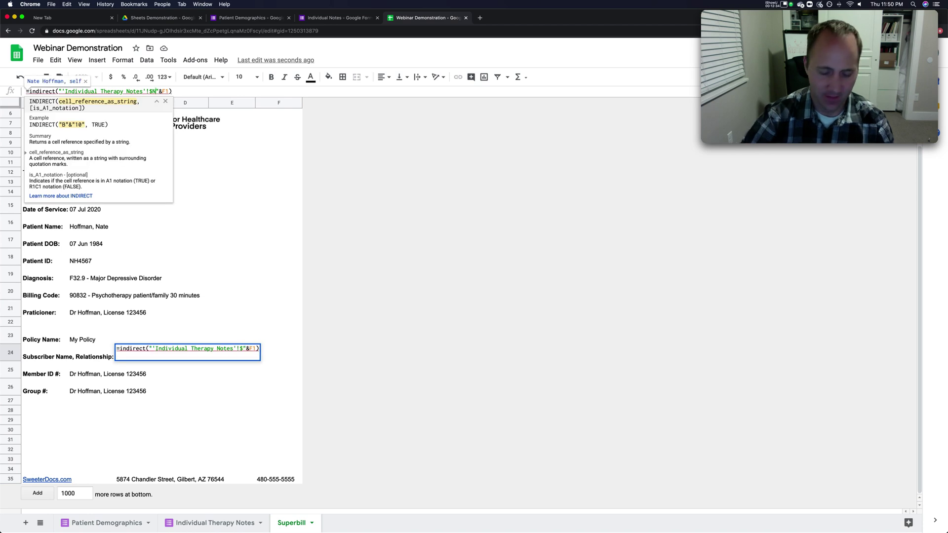
key(Return)
Step: Point the Member ID # formula in B25 at column O and the Group # formula in B26 at column P of Individual Therapy Notes
click(86, 373)
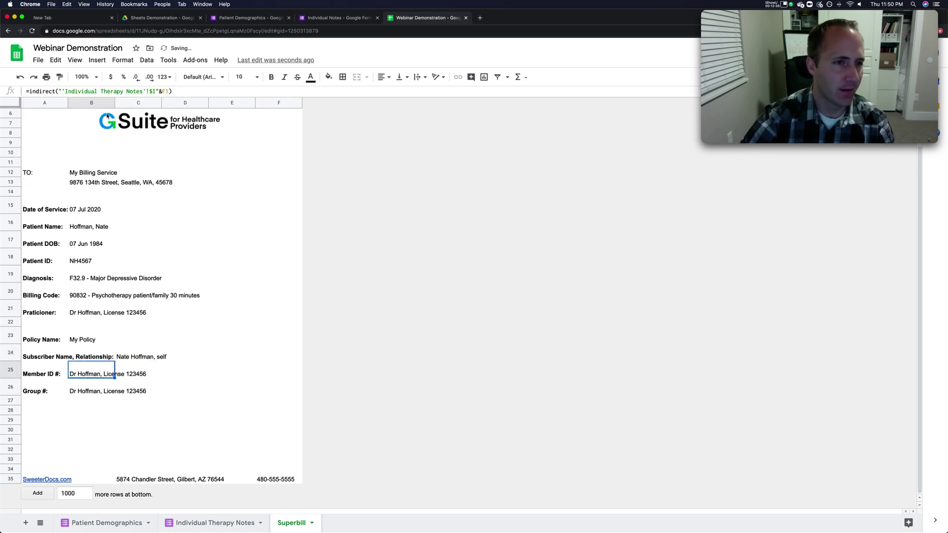
click(156, 91)
text(")
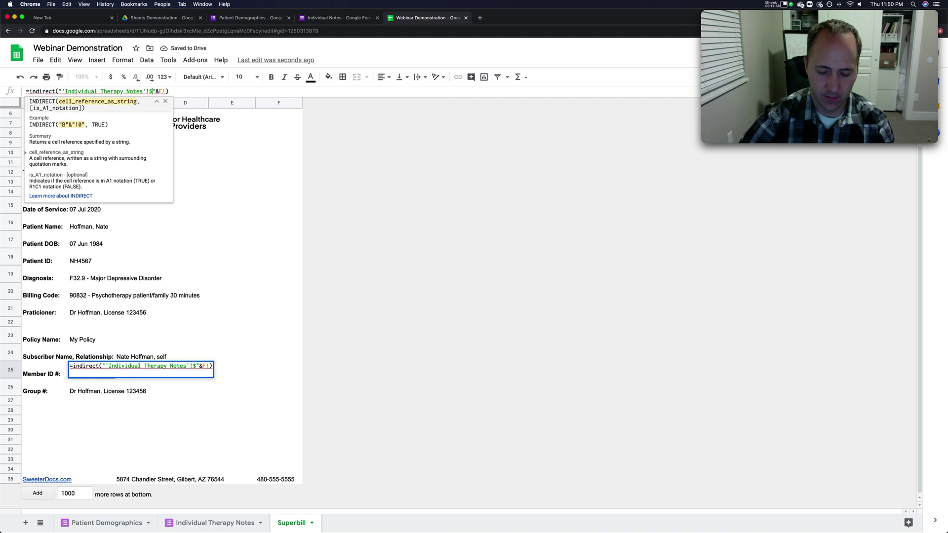
key(Return)
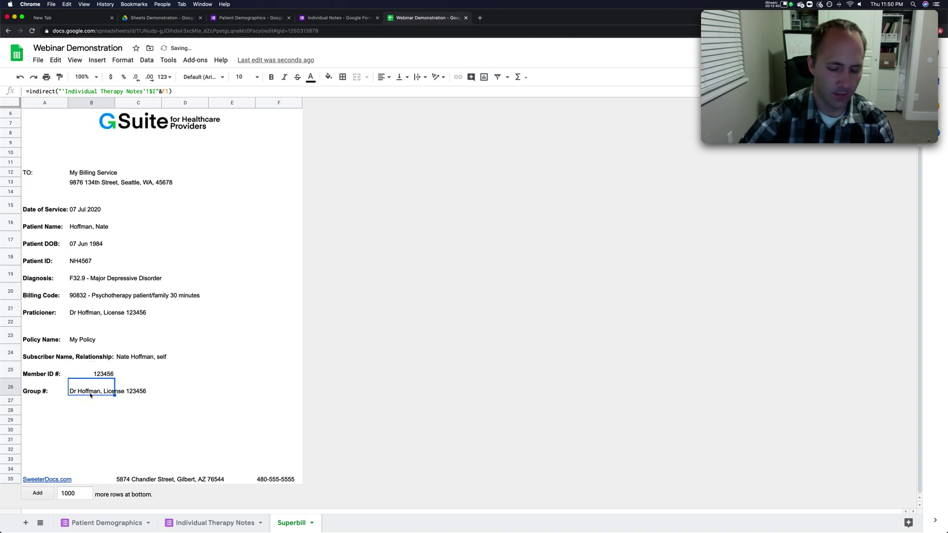
click(156, 92)
key(BackSpace)
key(Return)
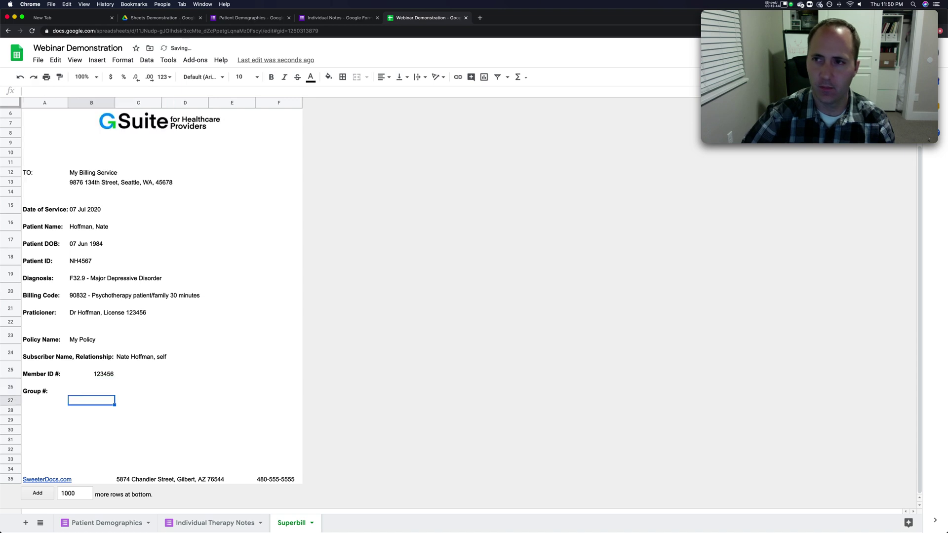
Step: Left-align the Member ID # value in B25
click(84, 370)
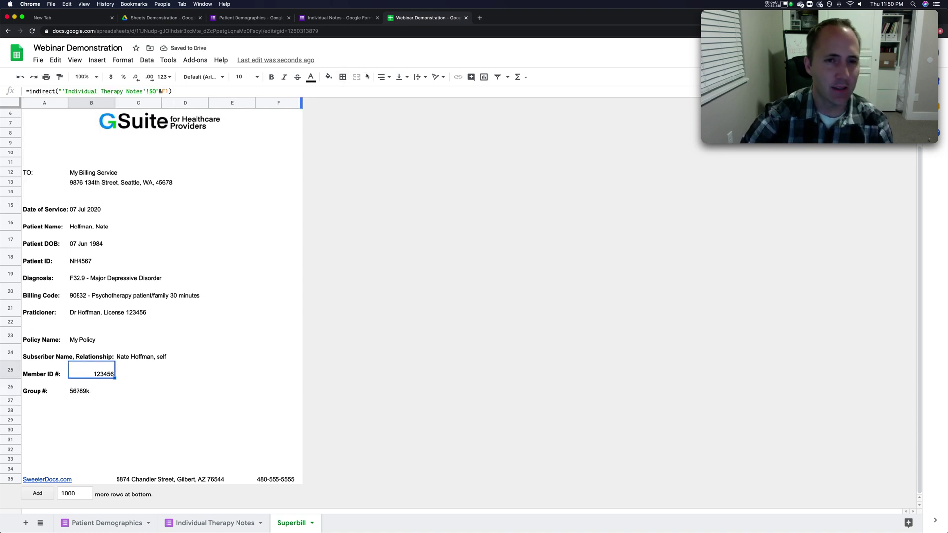
click(381, 79)
click(383, 92)
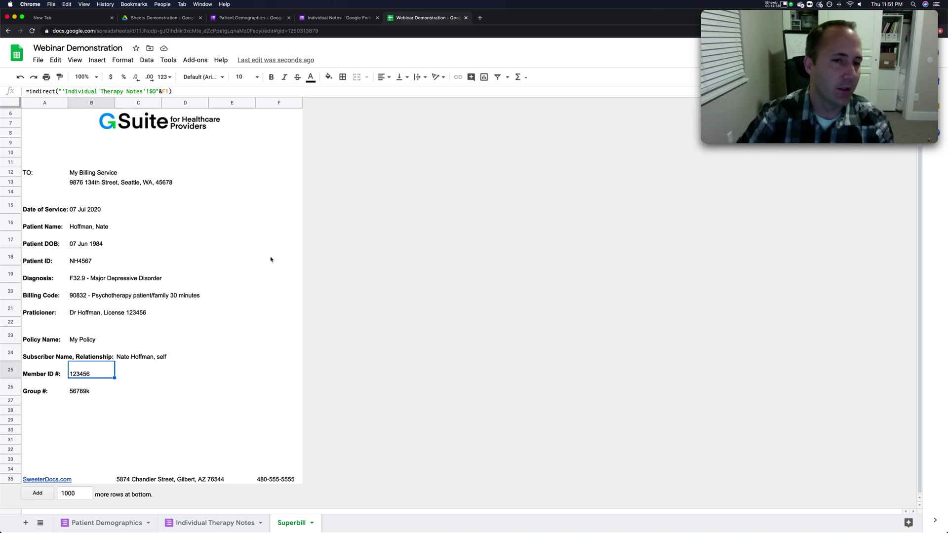
Step: Set the row number in F1 of the Superbill sheet to 3
click(295, 118)
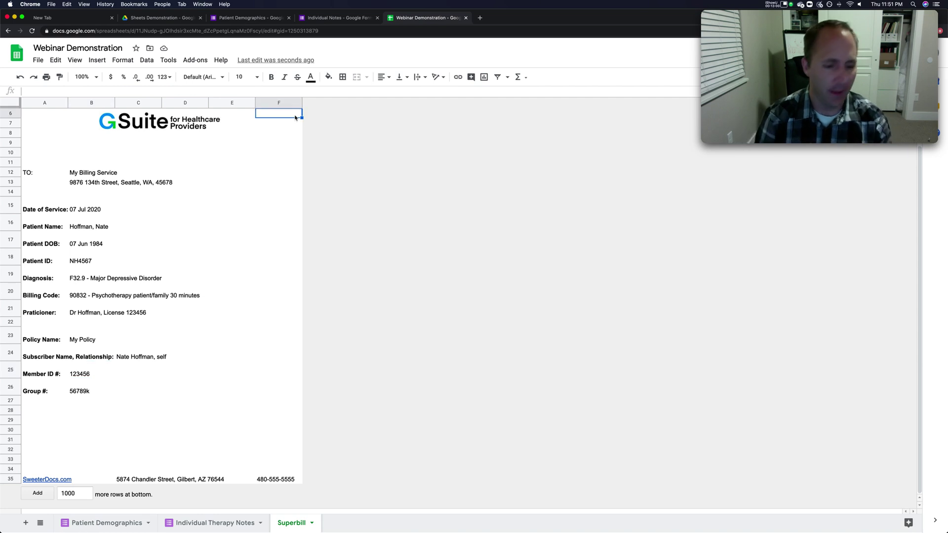
scroll(311, 168, up, 3)
click(277, 114)
text(1)
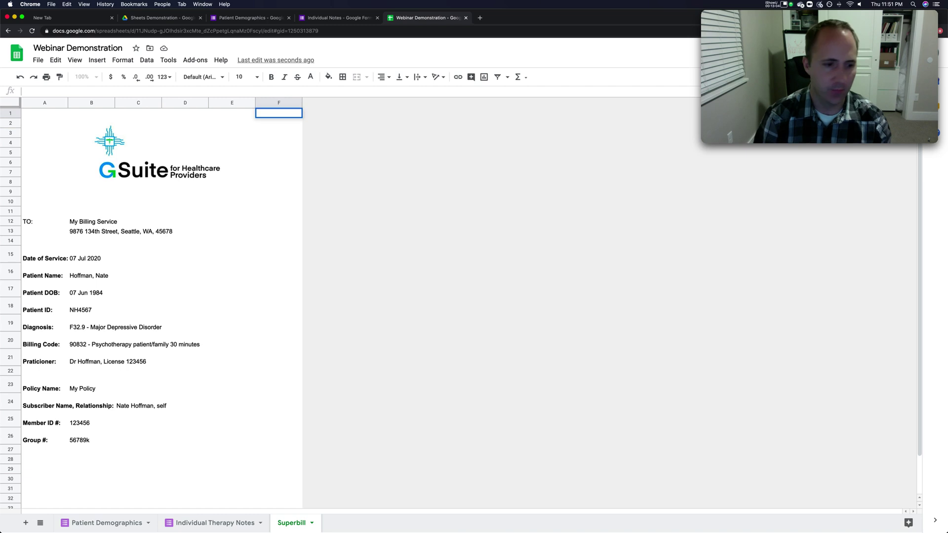
key(Return)
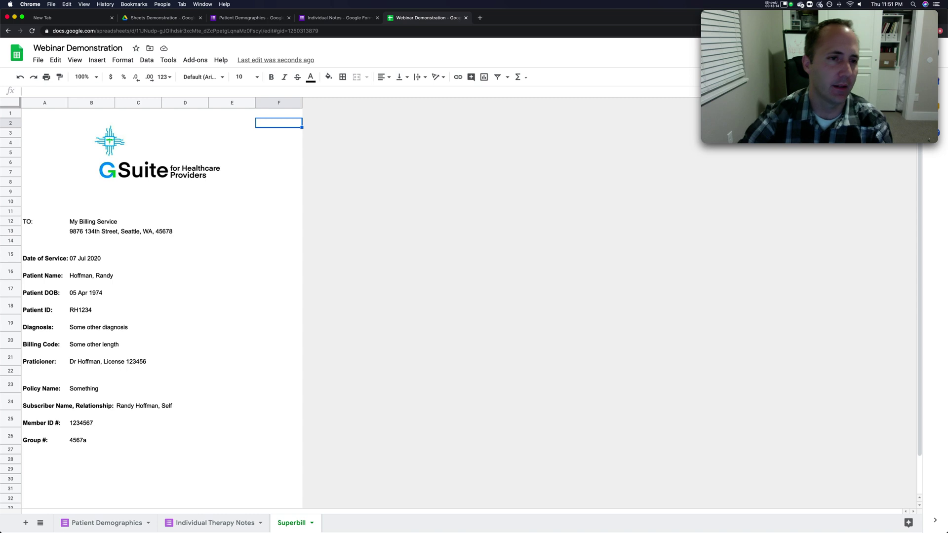
Step: Set the row number in F1 to 2, then preview the superbill for printing and close the preview
click(266, 114)
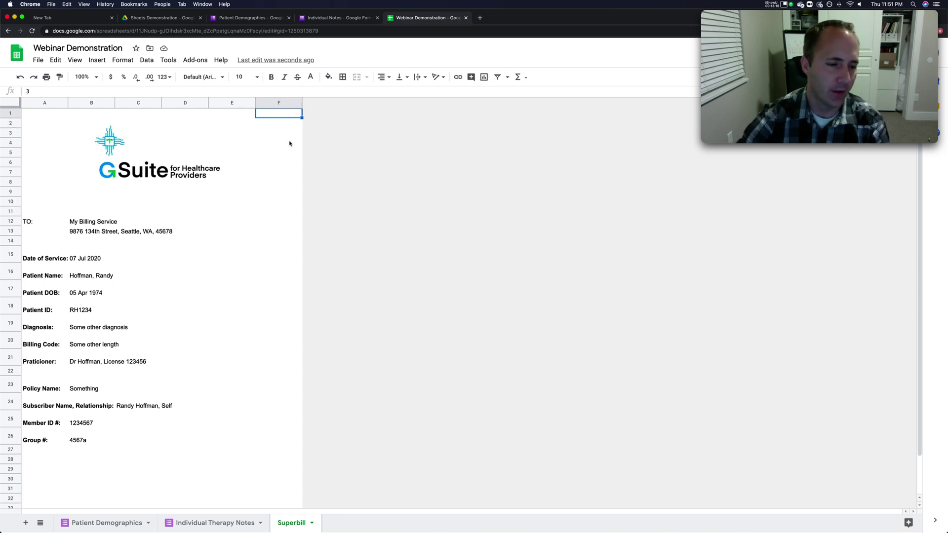
text(4)
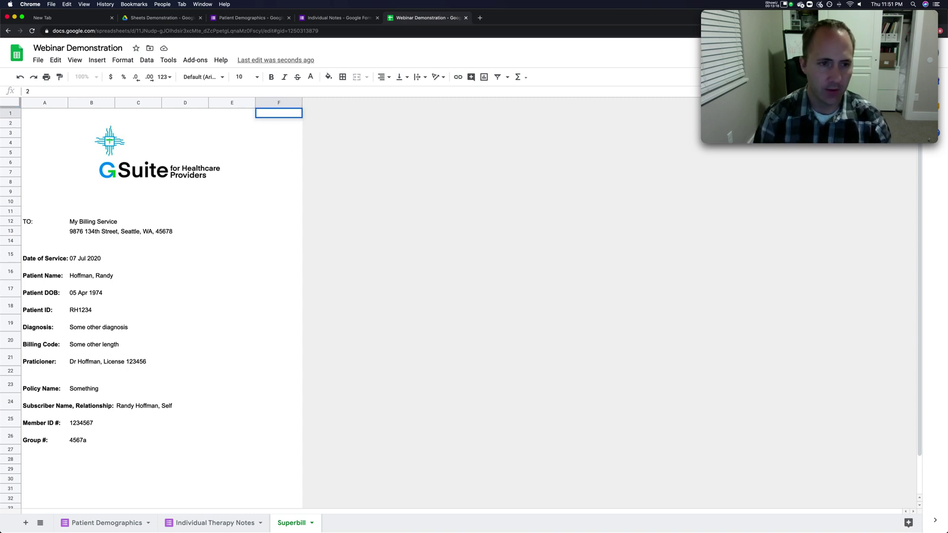
key(Return)
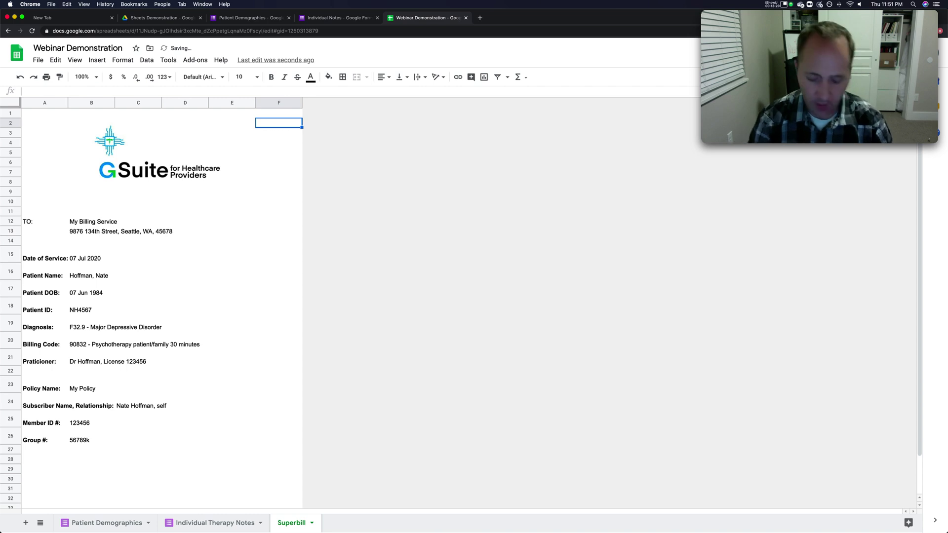
key(super+p)
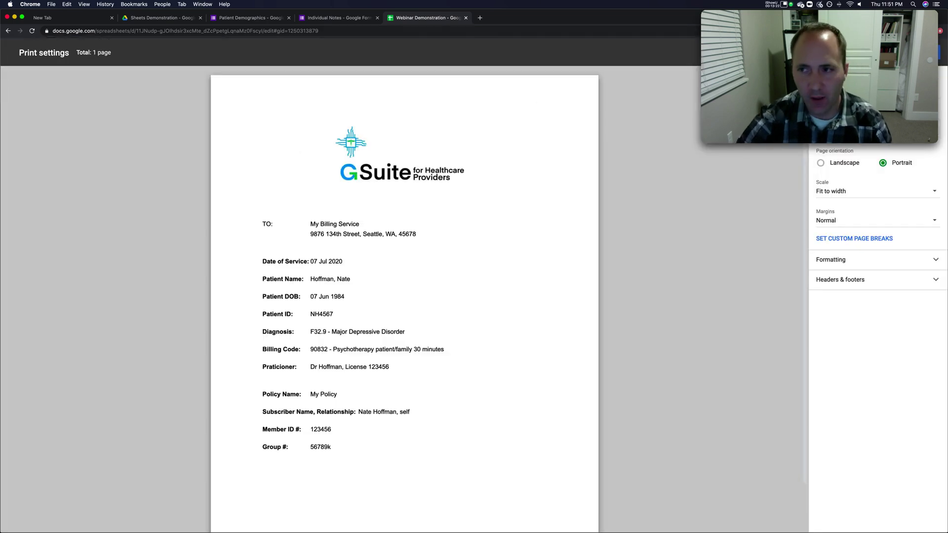
key(Escape)
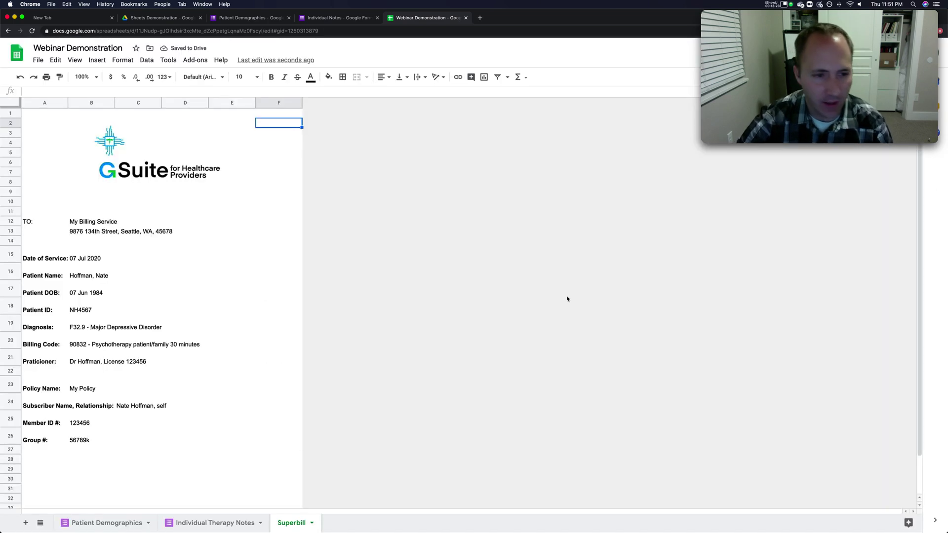
Step: Delete row 2 from the Individual Therapy Notes sheet
click(205, 523)
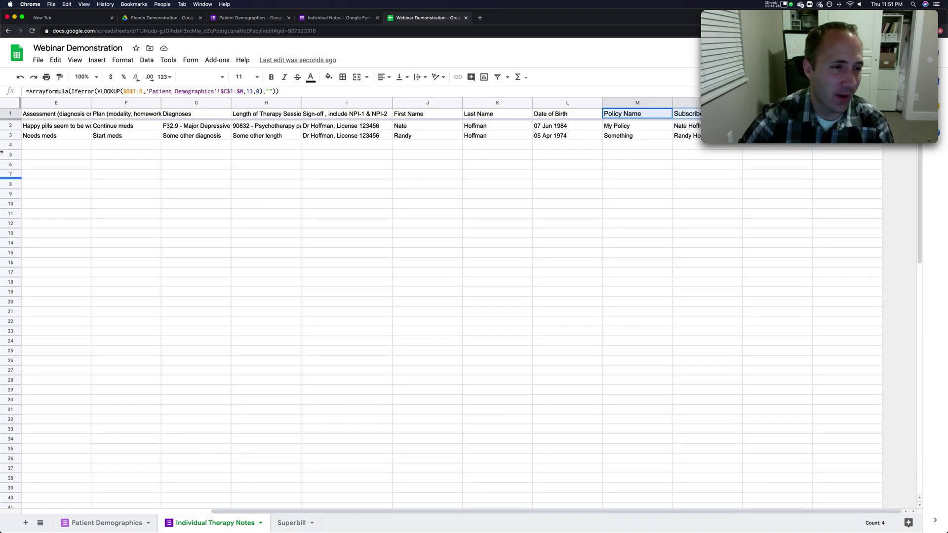
right_click(7, 126)
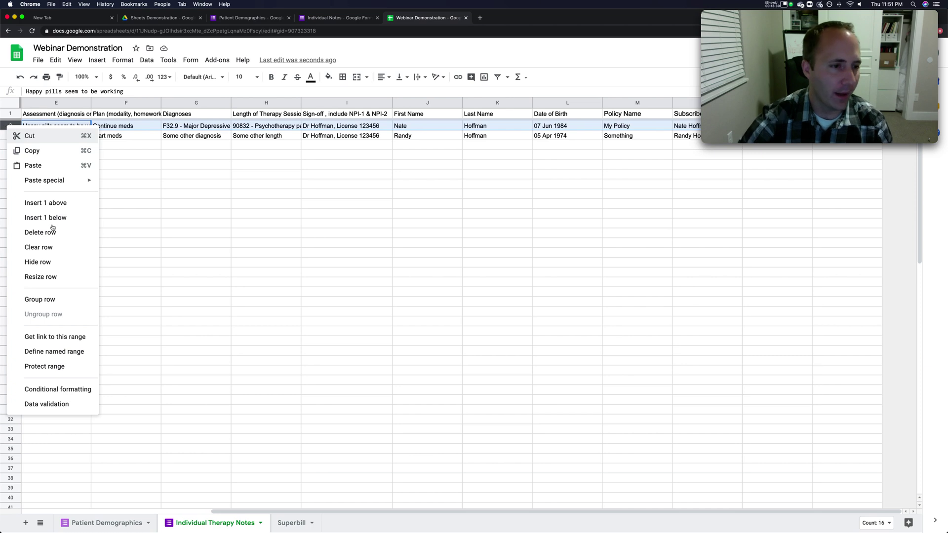
click(68, 232)
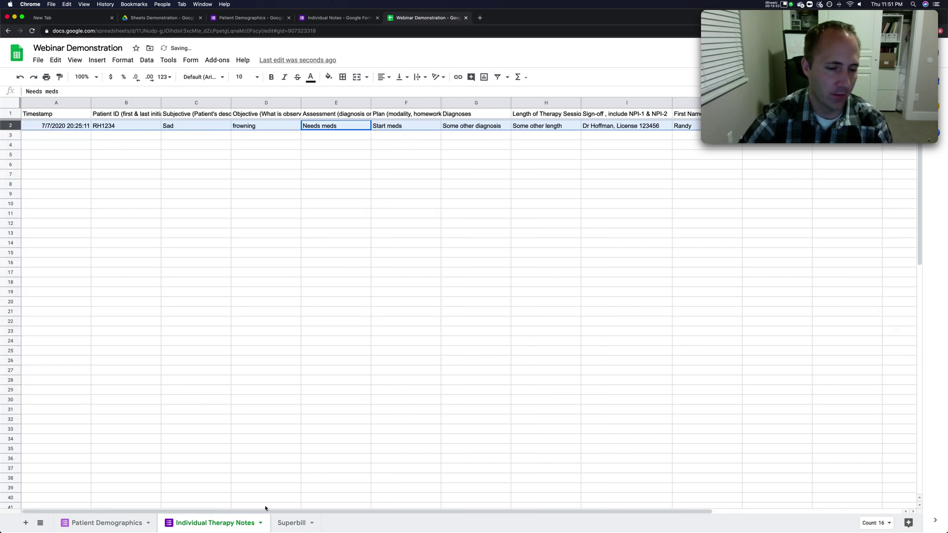
Step: Return to the Superbill sheet and examine F1, the F1 reference in the Patient Name formula in B16, and the Subscriber Name, Relationship formula in C24
click(284, 524)
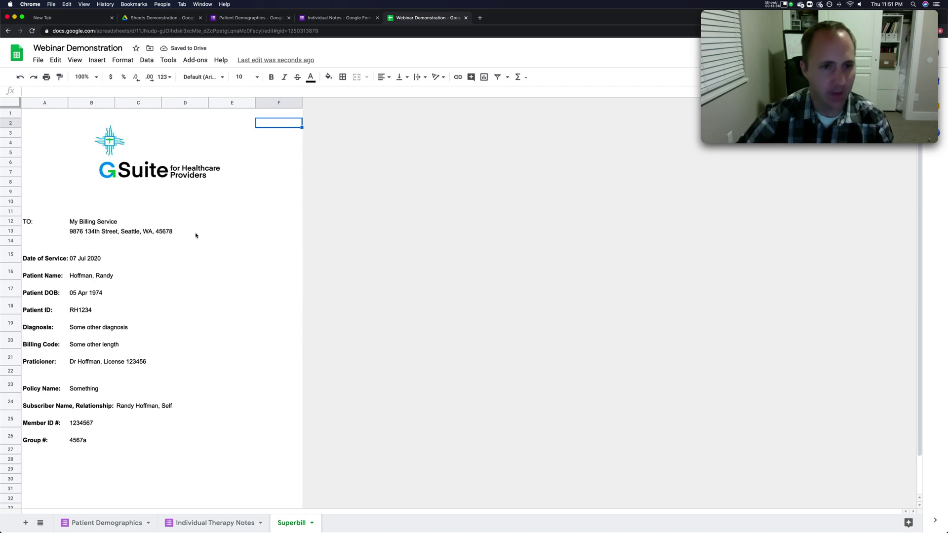
click(267, 116)
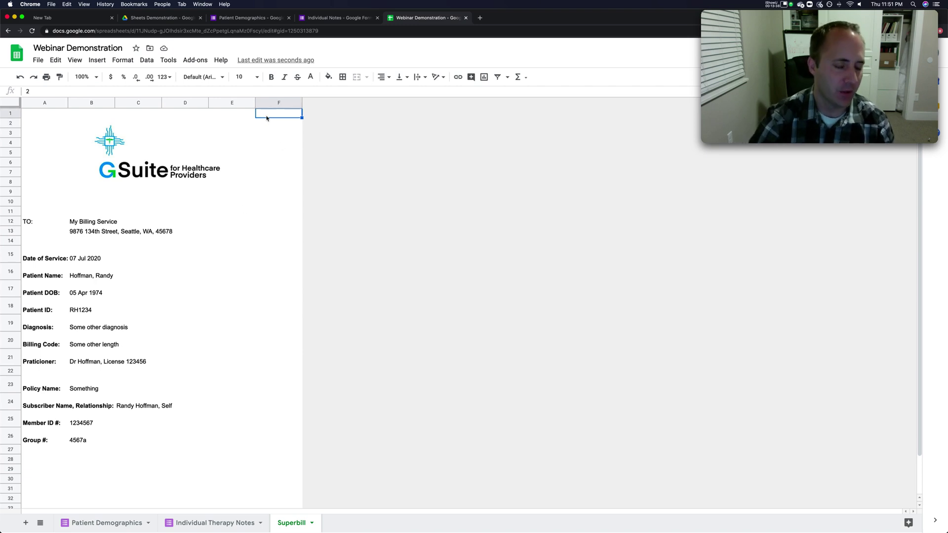
click(291, 196)
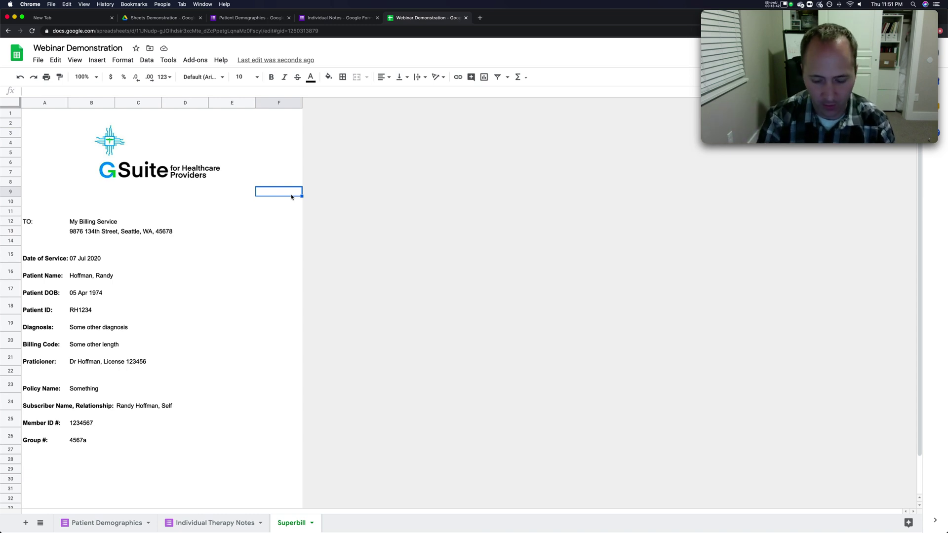
click(101, 276)
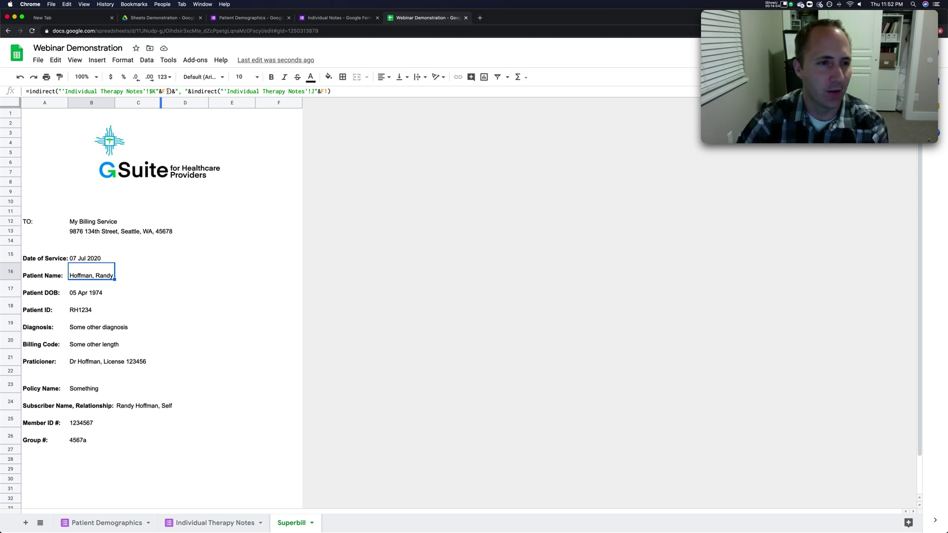
double_click(167, 91)
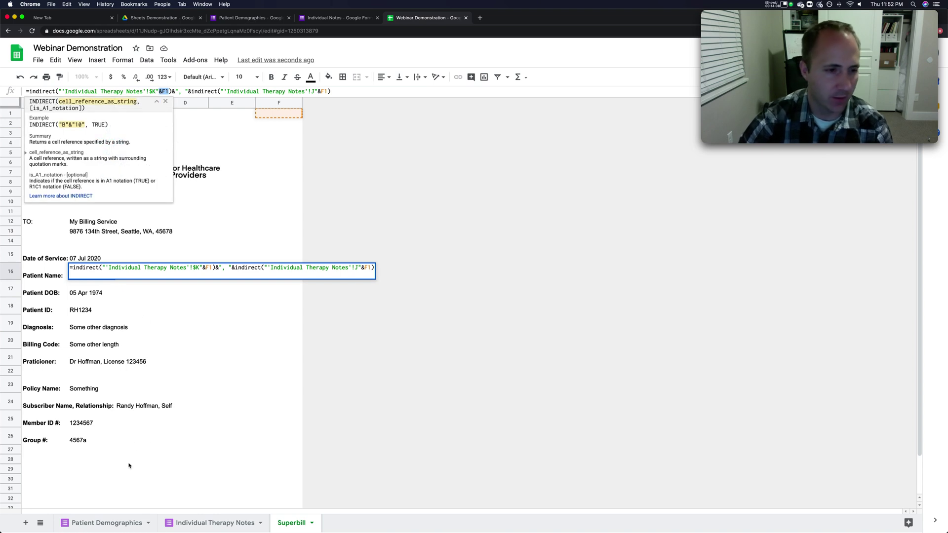
click(118, 404)
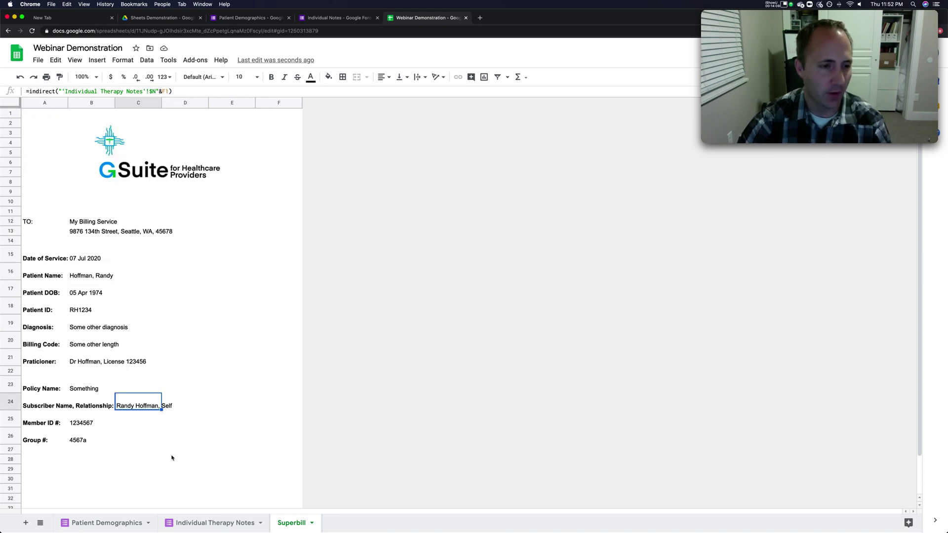
Step: Reopen the Individual Therapy Notes sheet and deselect its response row
click(205, 523)
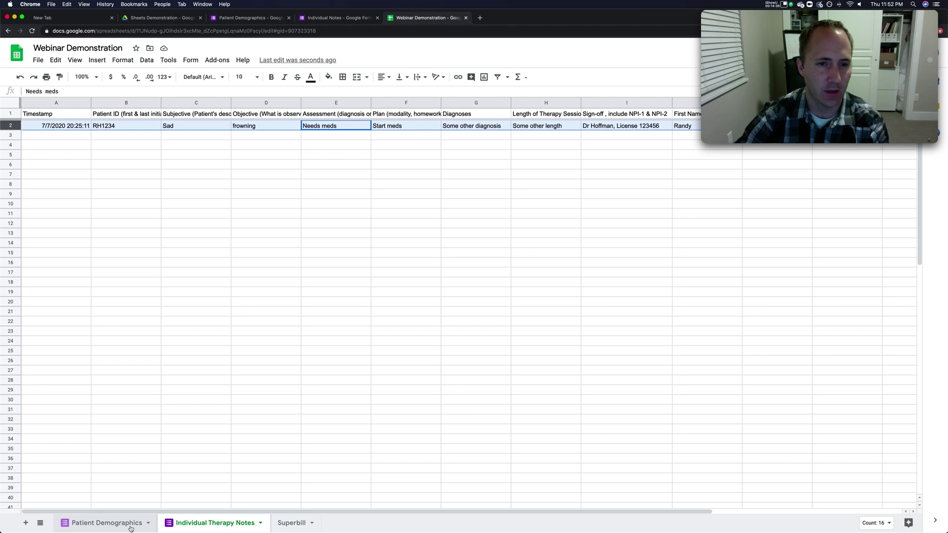
click(64, 251)
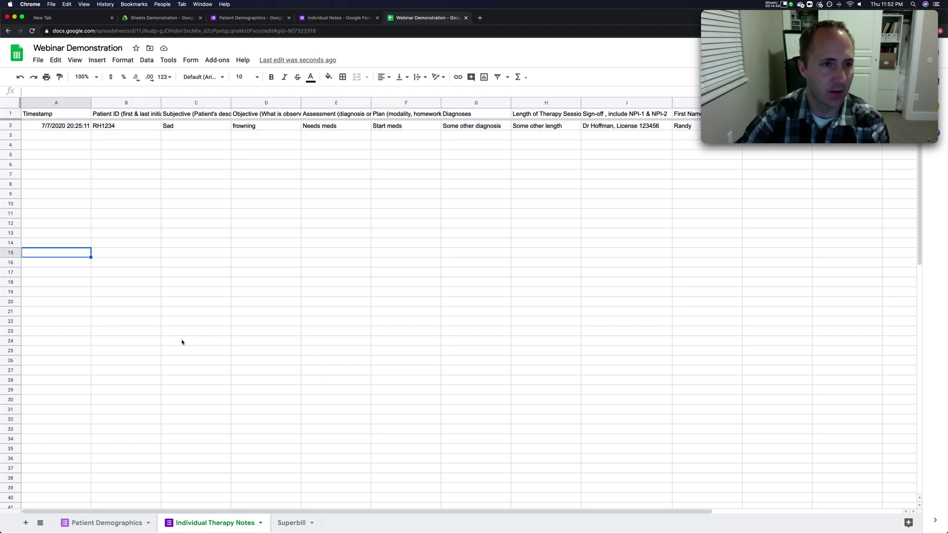